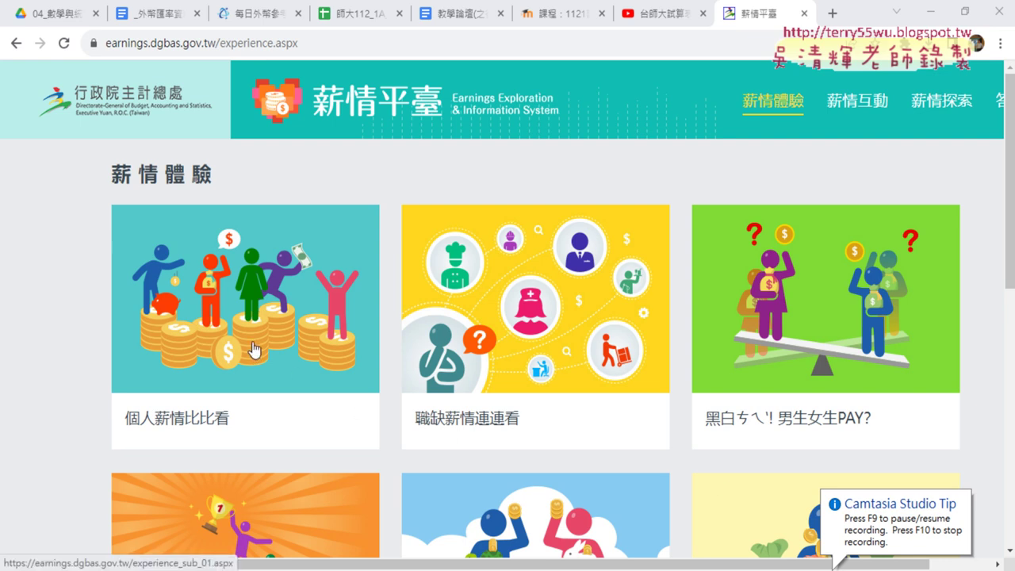
Open 個人薪情比比看 with a 480,000 annual salary and data year 110
left_click(254, 349)
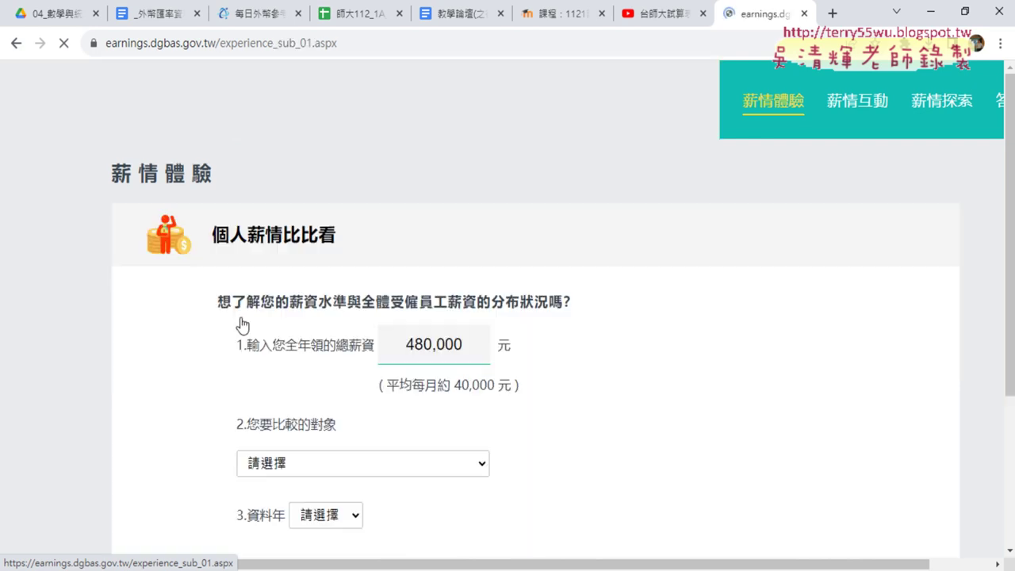
scroll(642, 330, "down", 2)
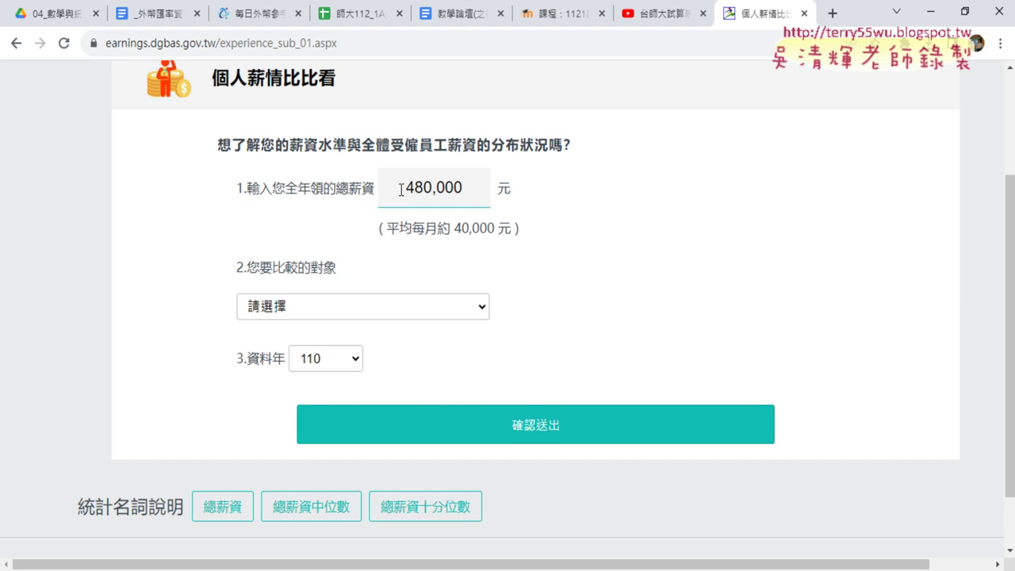
left_click_drag(401, 189, 476, 187)
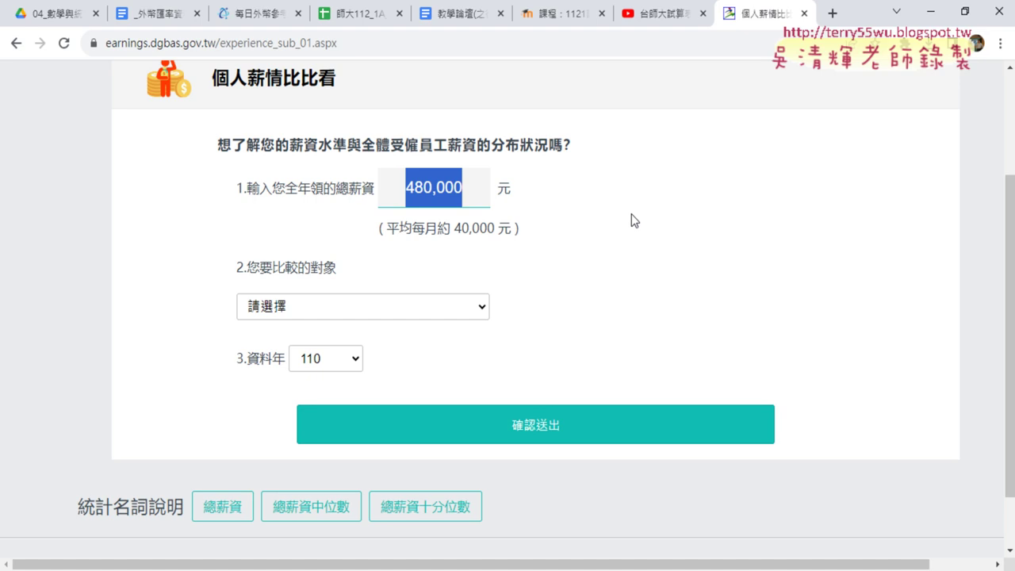
scroll(684, 234, "down", 1)
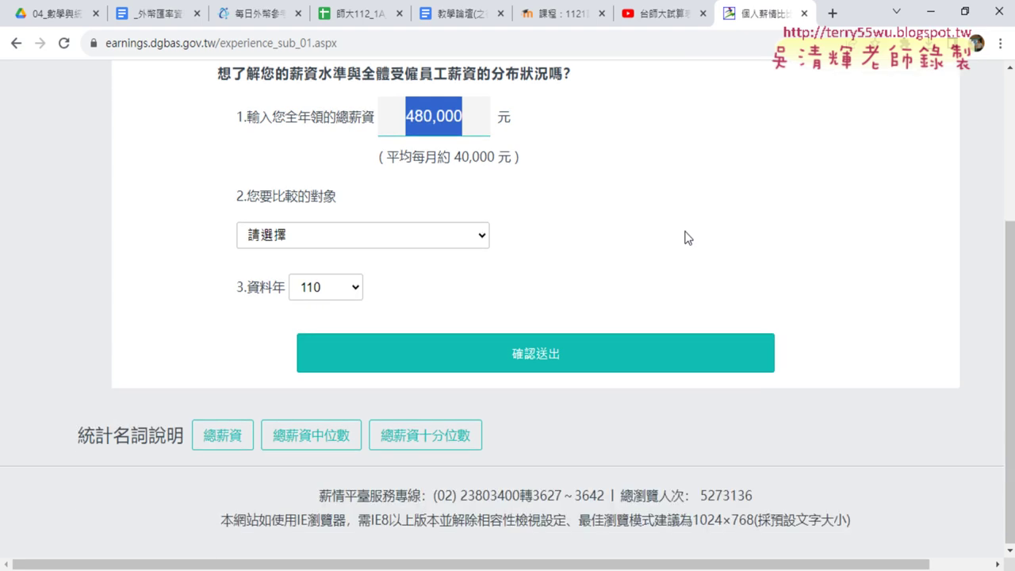
left_click(322, 295)
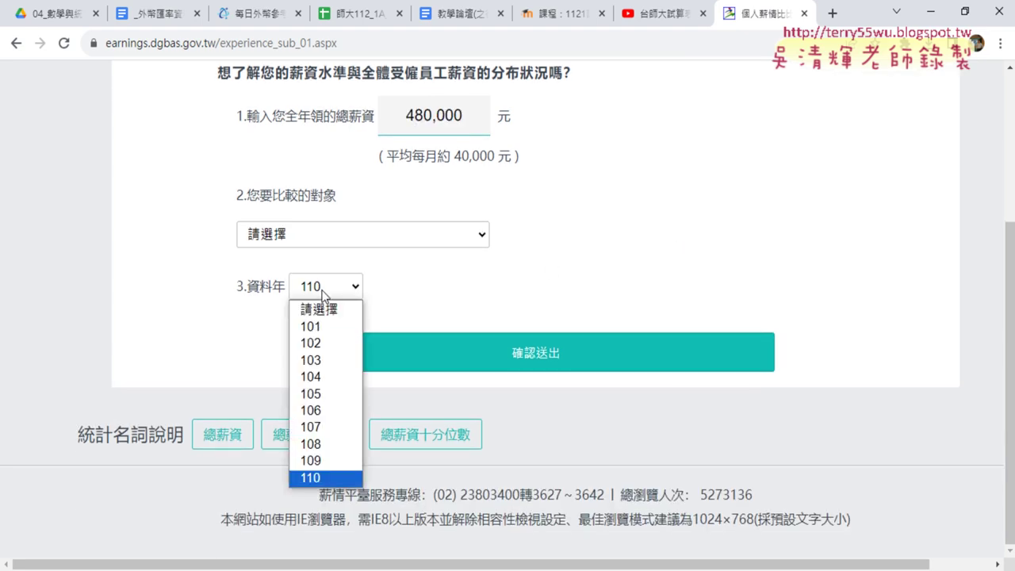
left_click(323, 295)
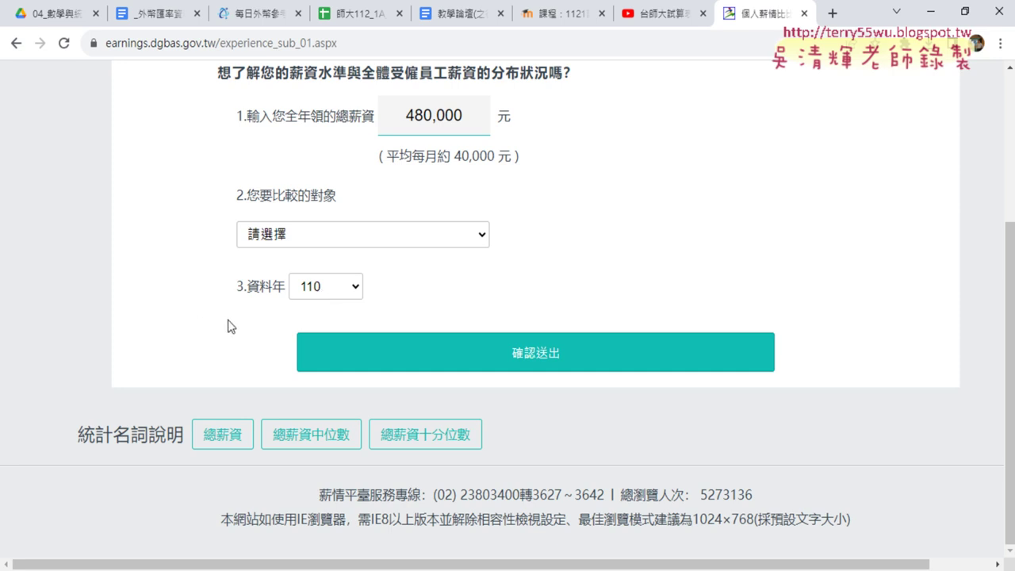
After the missing-group warning, choose 全體受僱員工 as the comparison group and resubmit
left_click(570, 355)
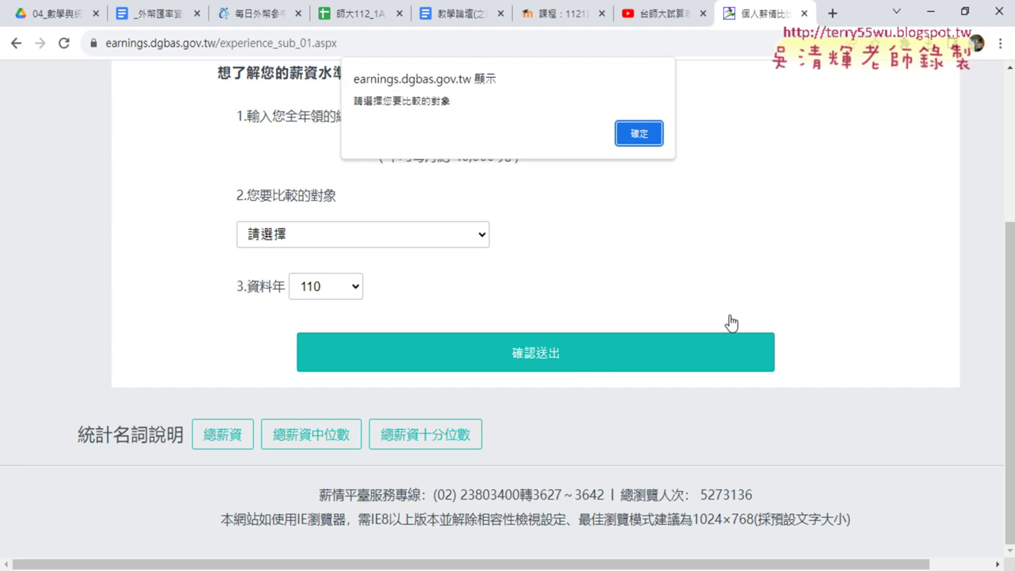
left_click(642, 136)
left_click(372, 241)
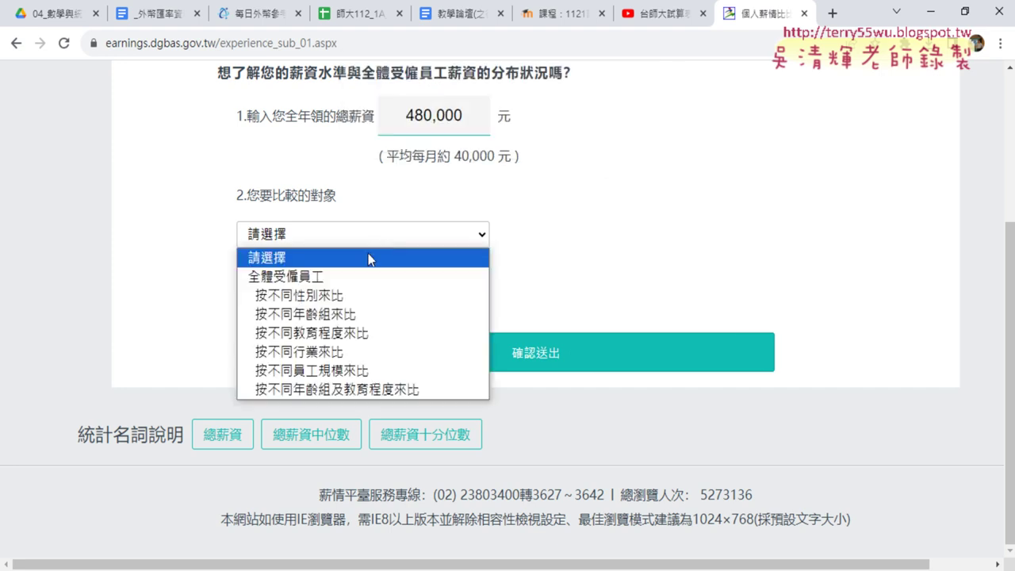
left_click(363, 275)
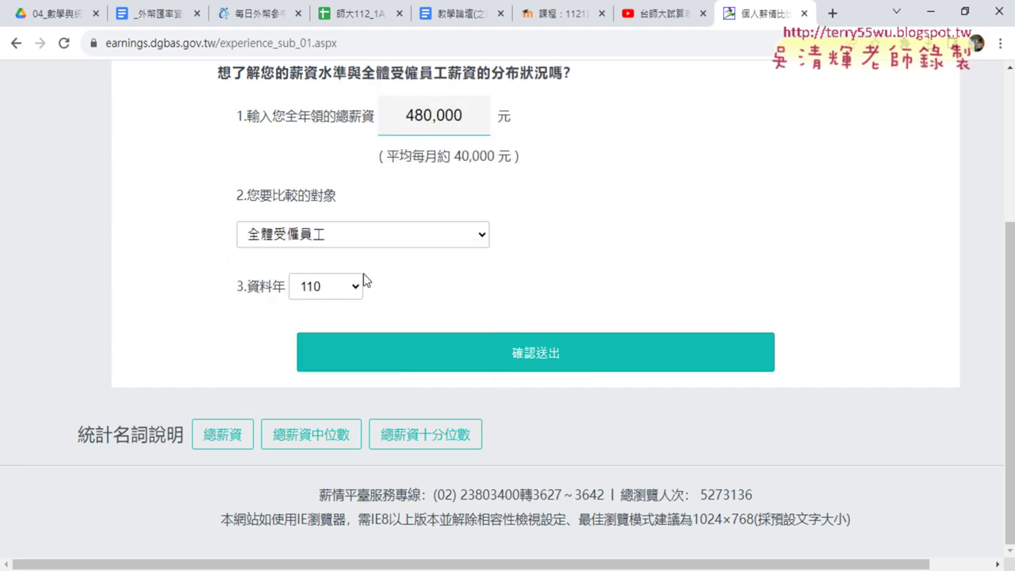
left_click(598, 342)
left_click(772, 302)
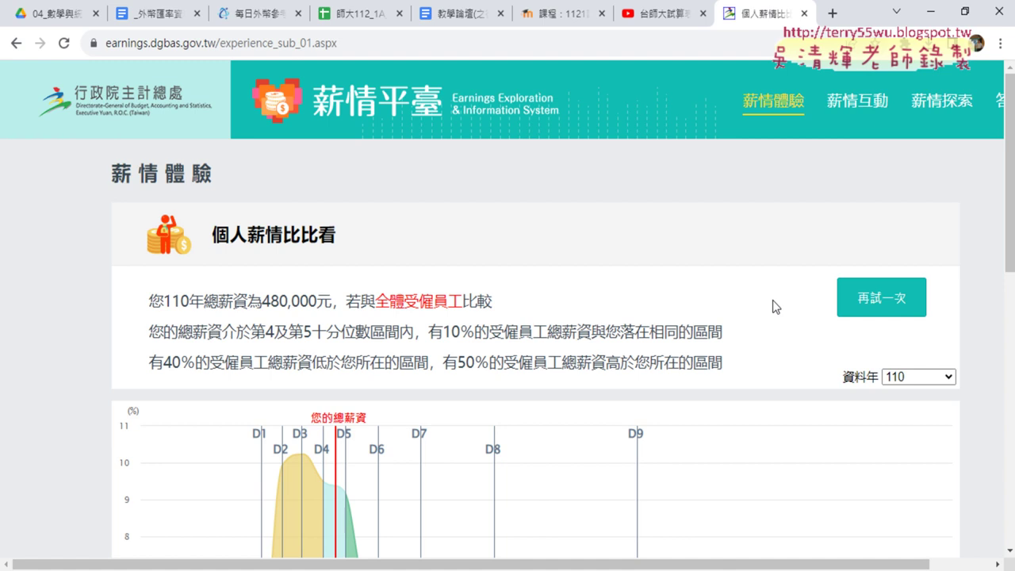
scroll(769, 317, "down", 5)
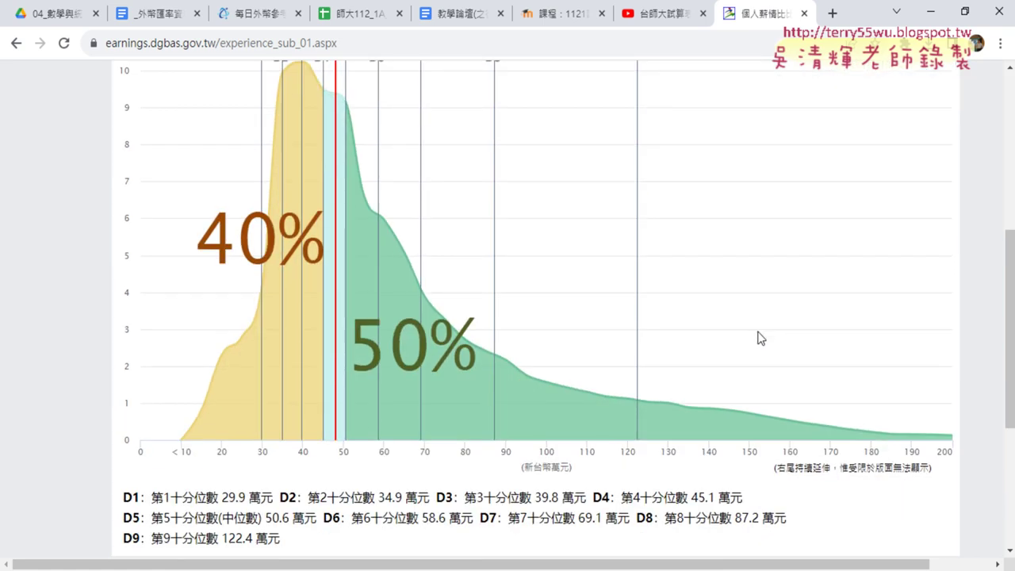
scroll(760, 338, "up", 1)
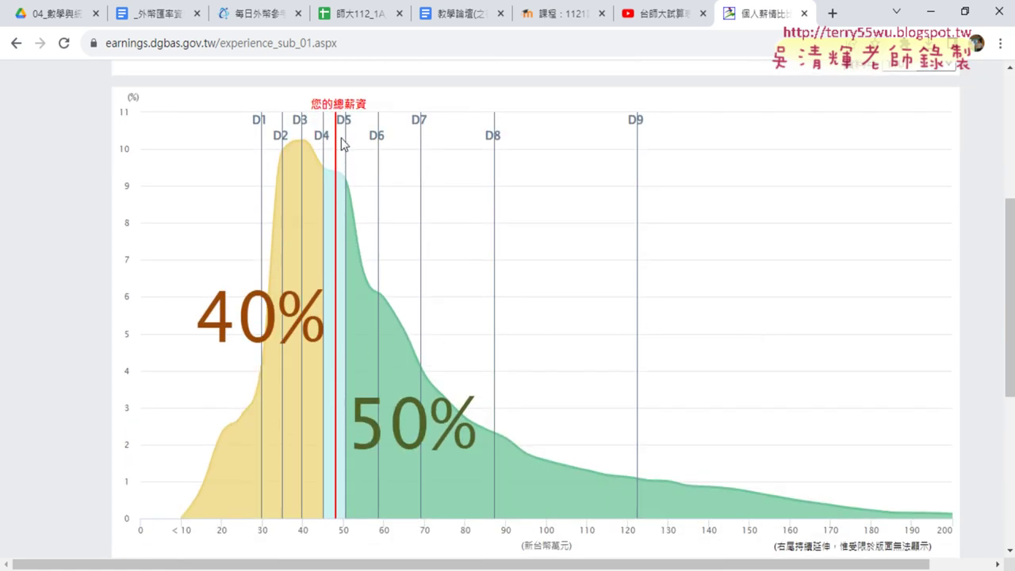
scroll(337, 214, "down", 2)
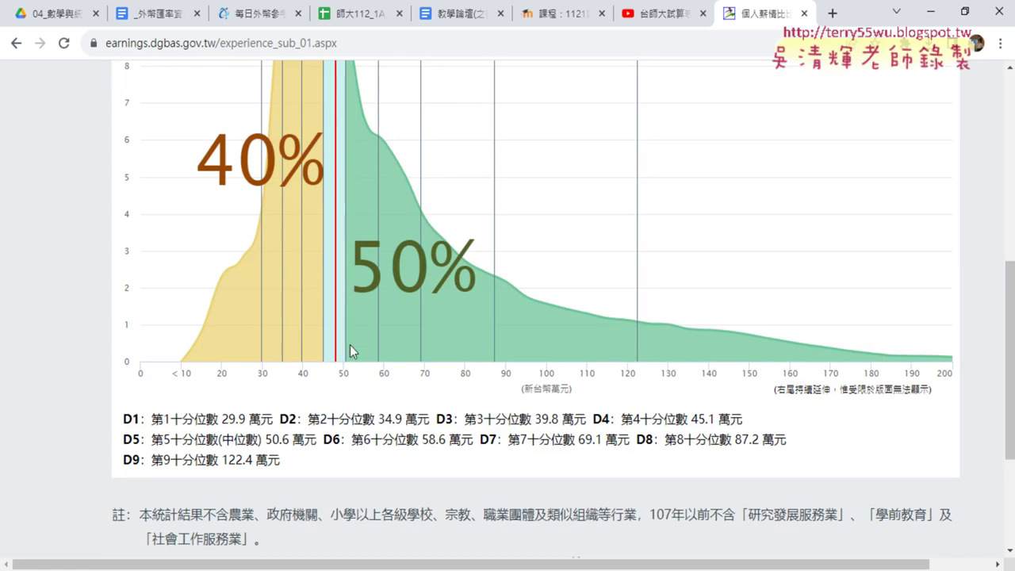
scroll(342, 374, "up", 1)
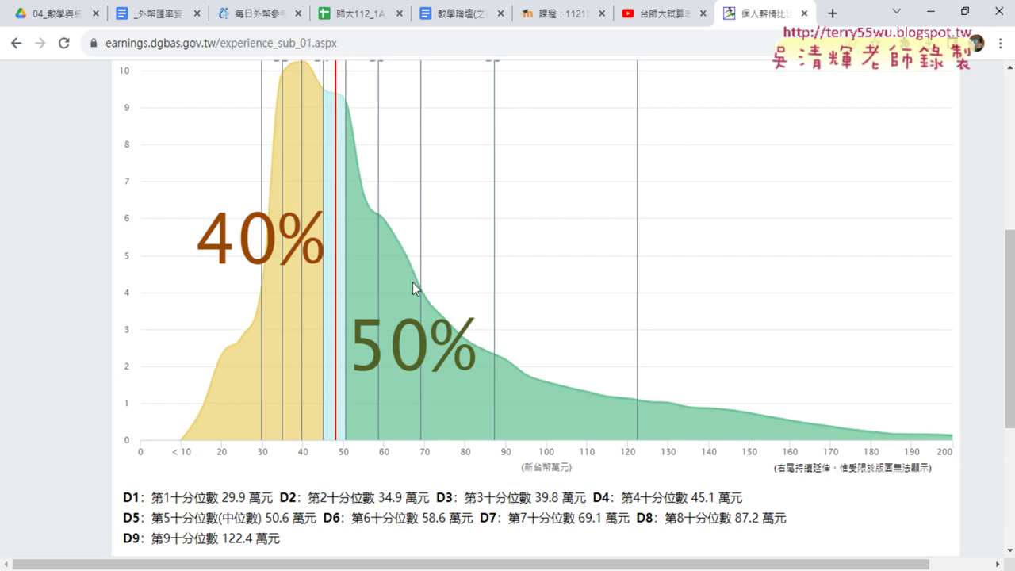
scroll(356, 198, "up", 1)
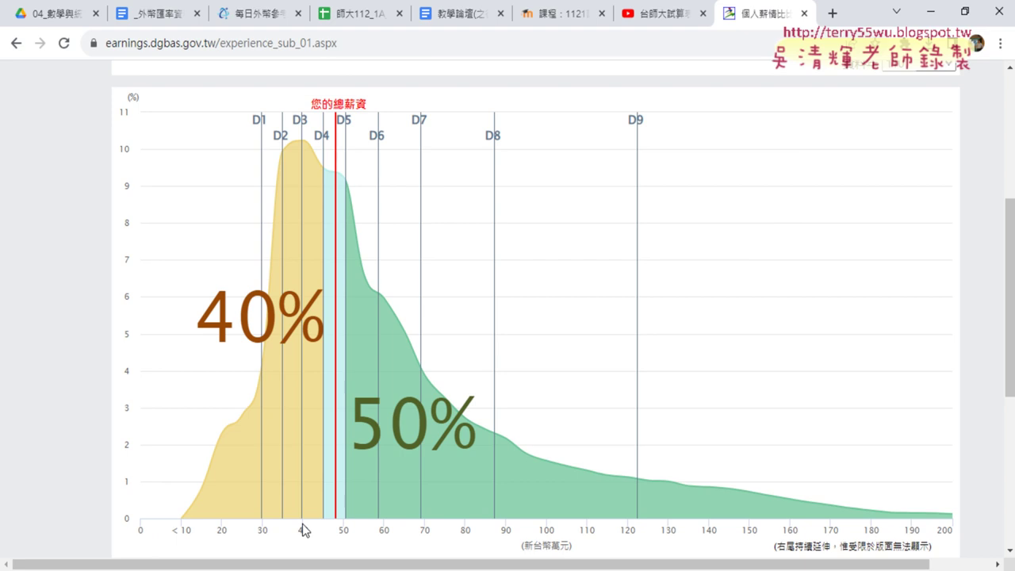
Review the salary decile results, then go back to the 薪情體驗 landing page
scroll(302, 524, "down", 1)
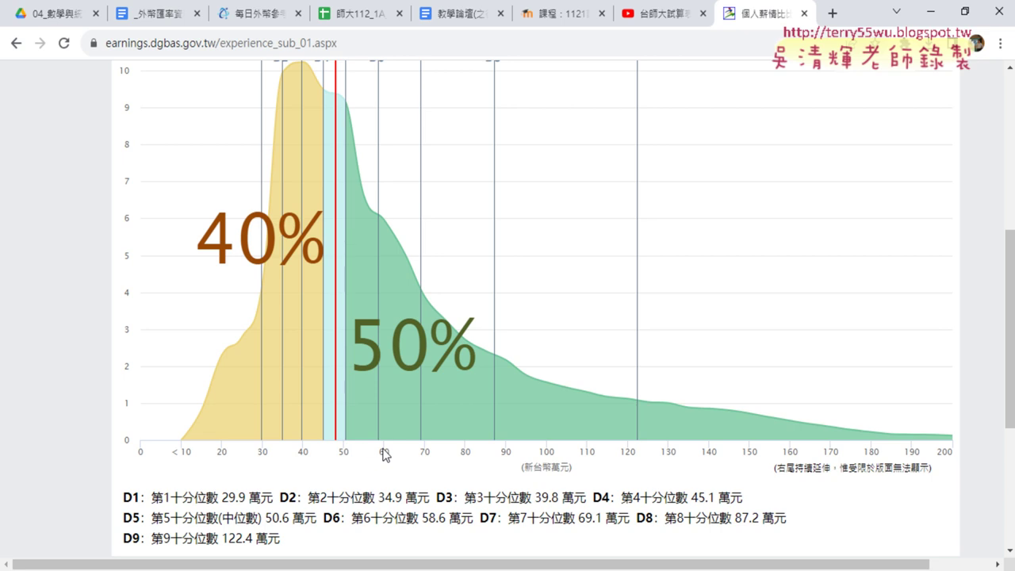
scroll(384, 454, "up", 1)
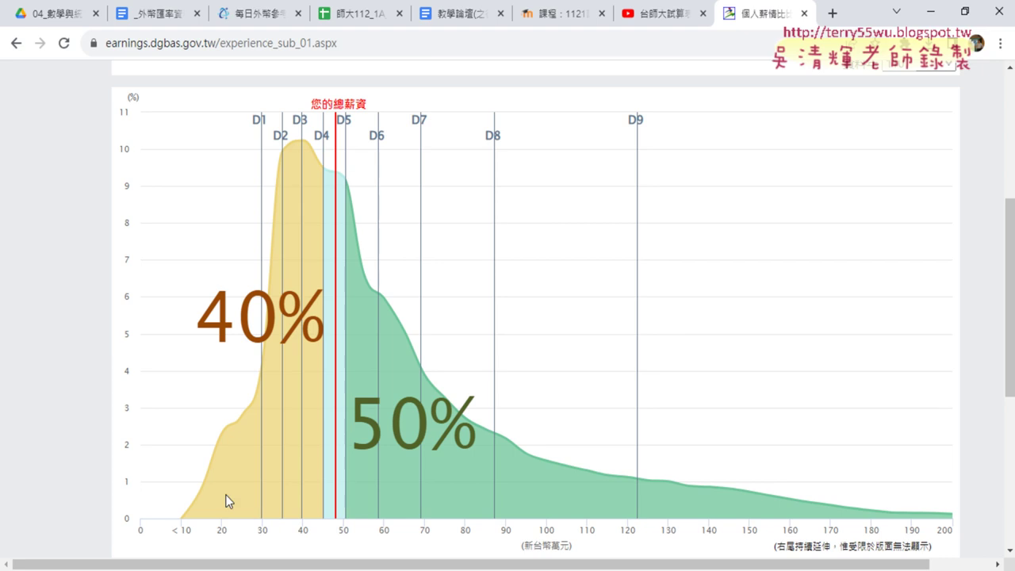
left_click(16, 43)
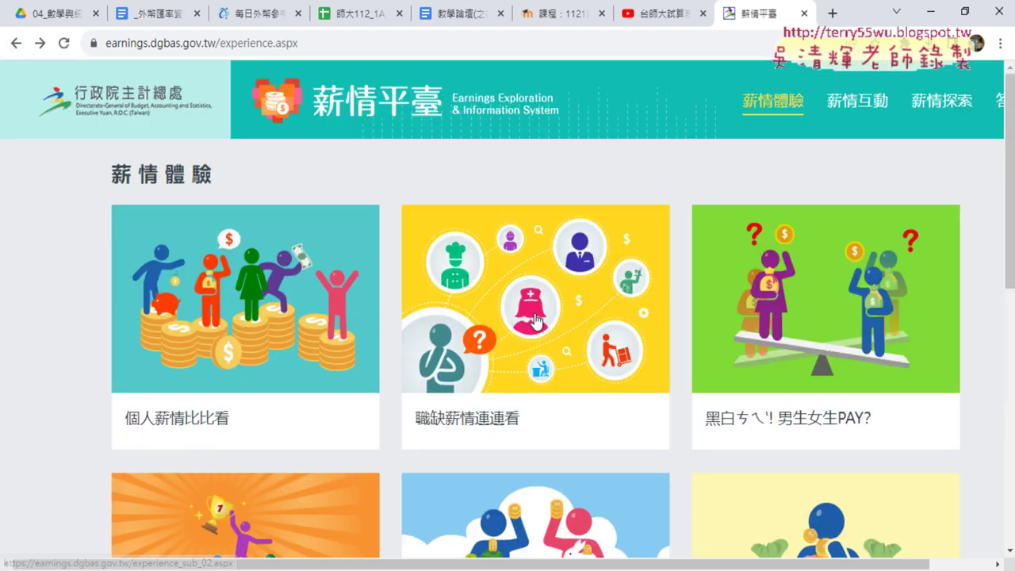
Find and open the 行業調薪論輸贏 industry pay-raise topic
scroll(475, 301, "down", 3)
scroll(629, 358, "down", 2)
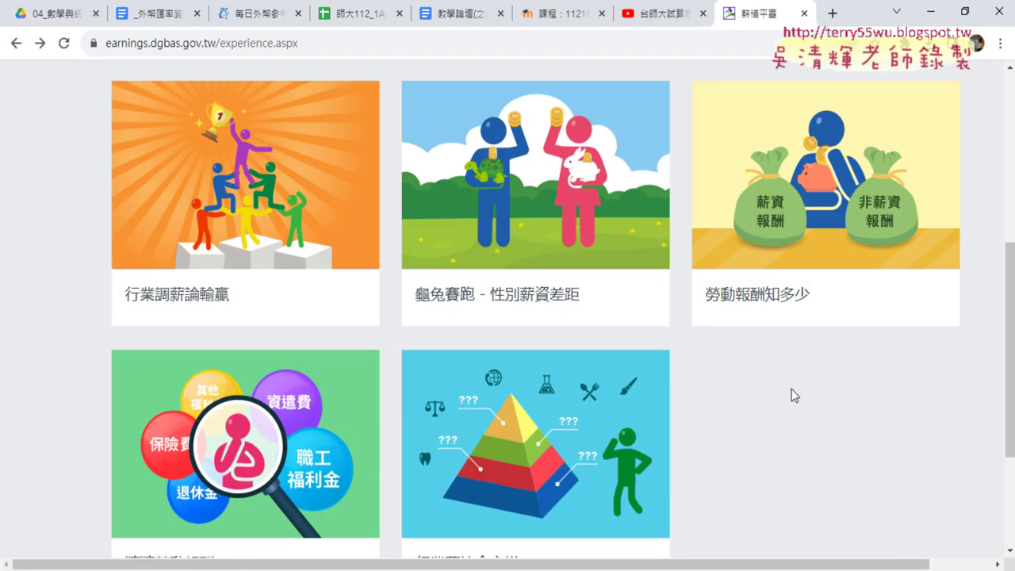
scroll(791, 388, "down", 2)
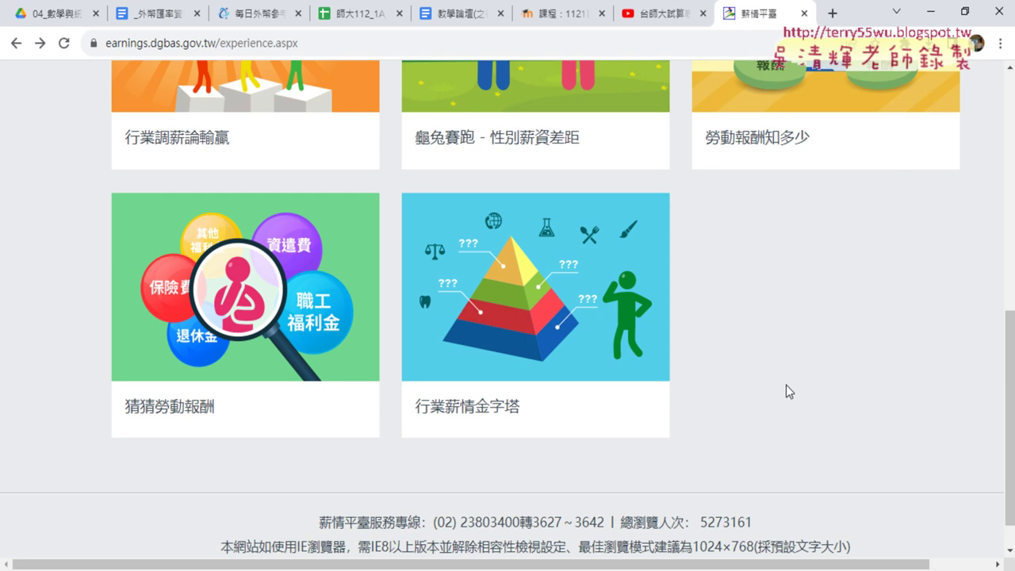
scroll(785, 385, "up", 1)
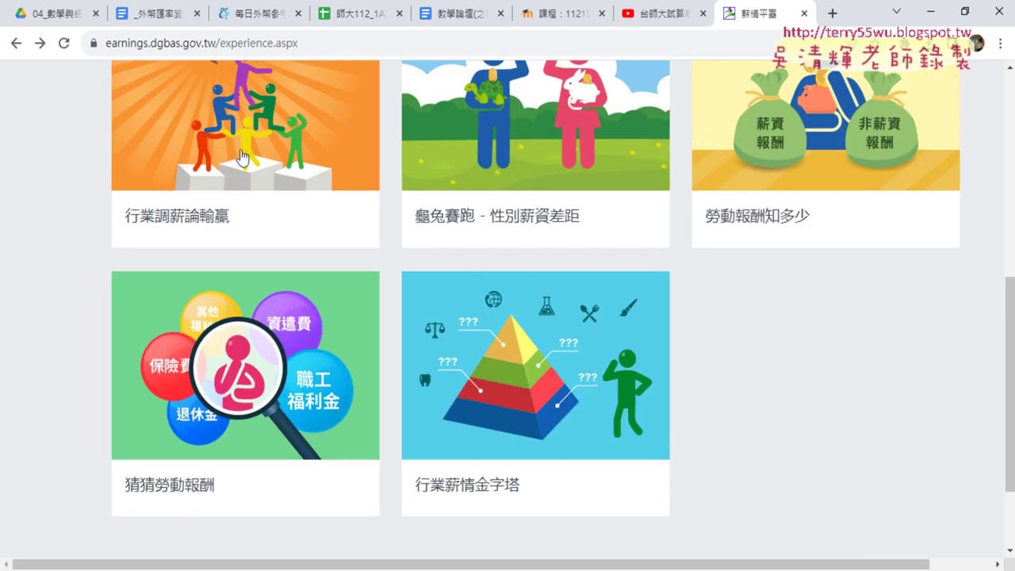
scroll(240, 159, "up", 1)
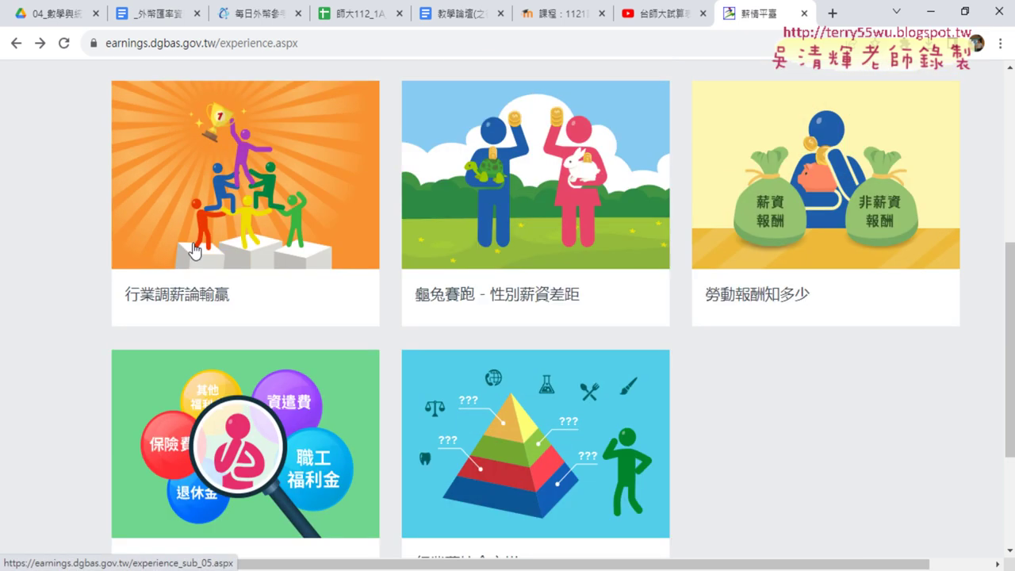
left_click(230, 295)
Select P.教育業 as the industry and submit to see its results
scroll(264, 315, "down", 2)
scroll(258, 315, "down", 1)
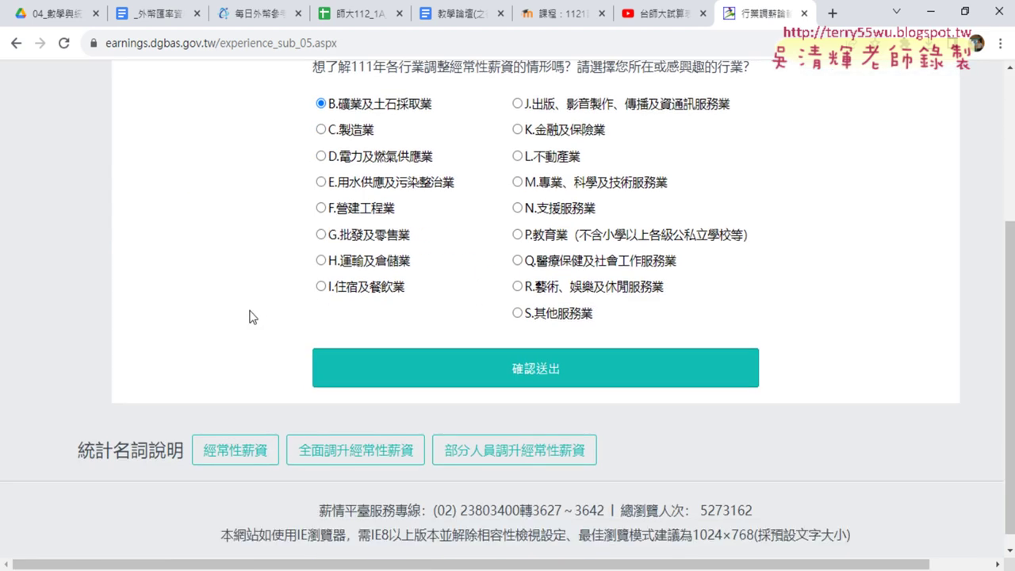
left_click(562, 239)
scroll(562, 239, "up", 2)
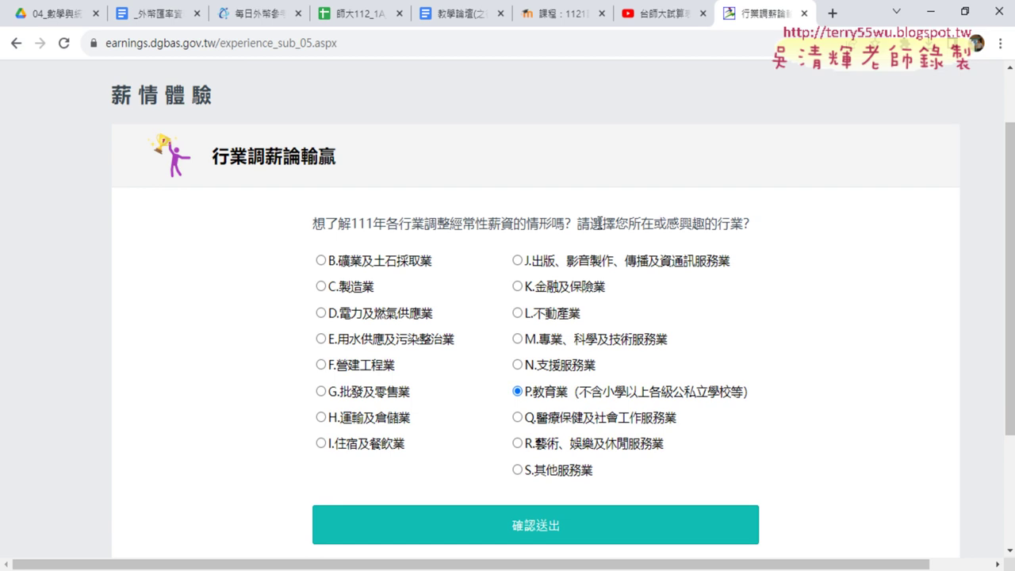
left_click_drag(578, 224, 763, 226)
scroll(763, 228, "down", 2)
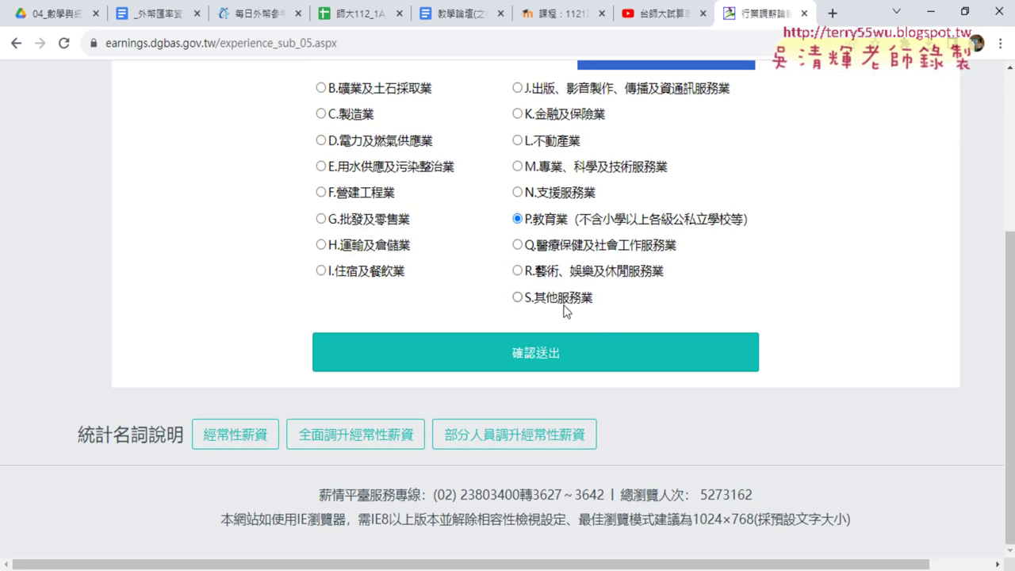
left_click(529, 355)
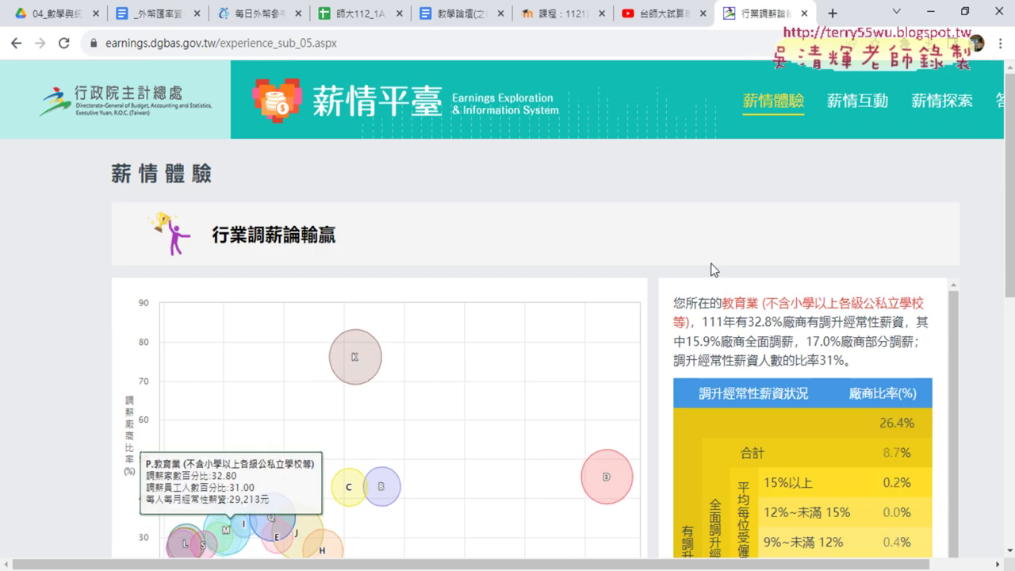
Read the 教育業 bubble chart's tooltip details, then return to the 薪情體驗 topic cards
scroll(539, 257, "down", 1)
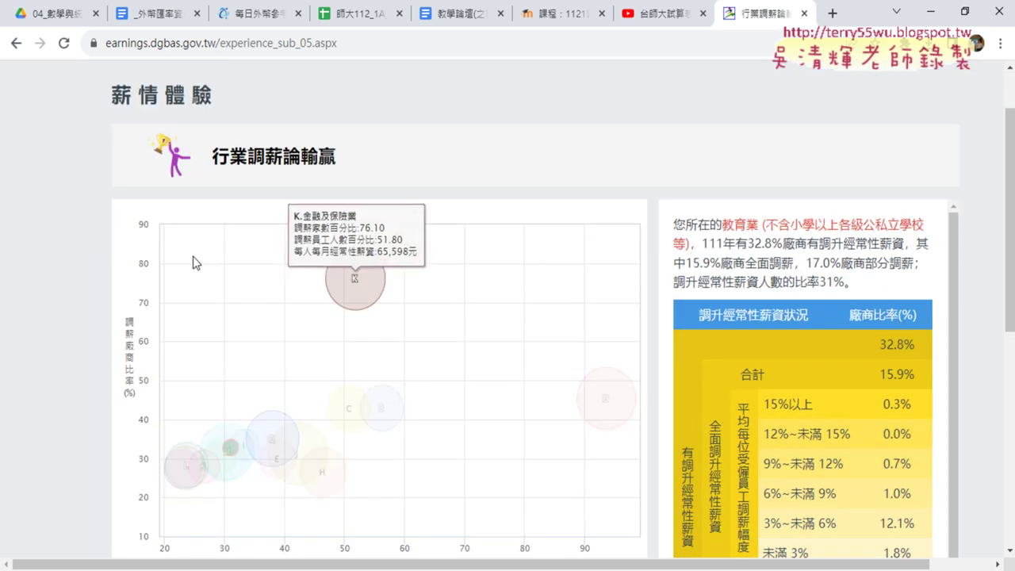
mouse_move(369, 305)
scroll(357, 279, "down", 3)
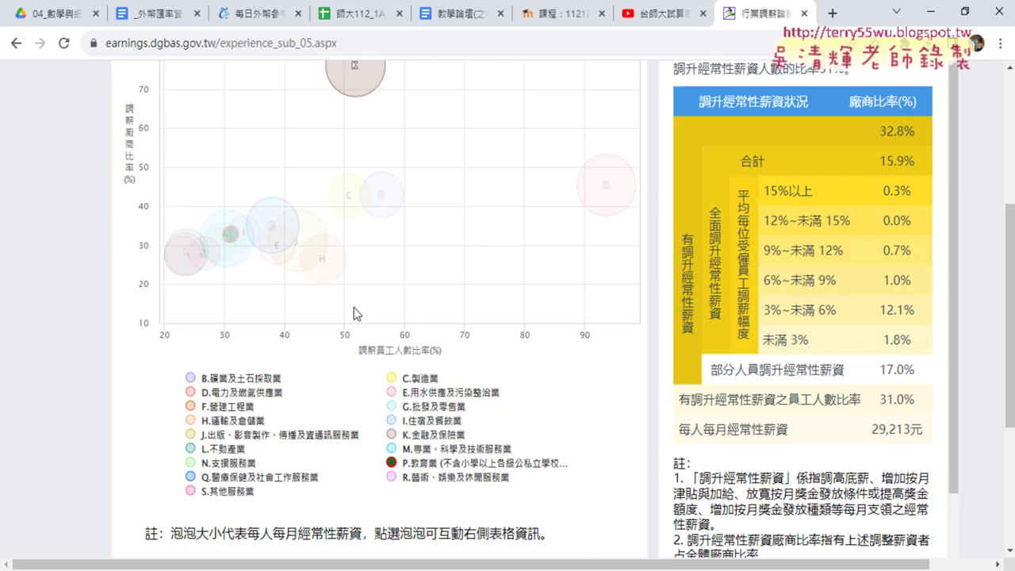
mouse_move(181, 246)
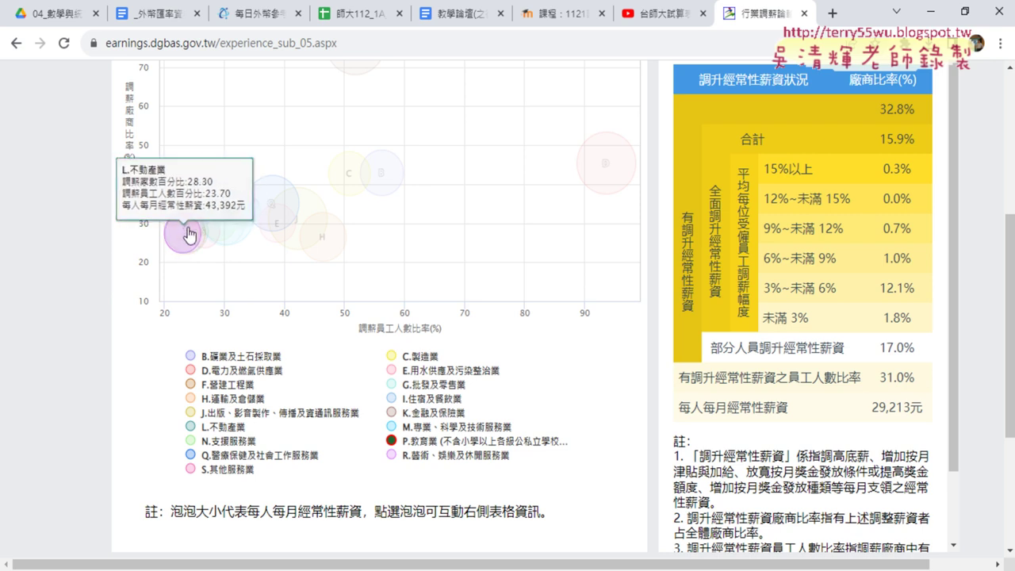
scroll(185, 240, "up", 1)
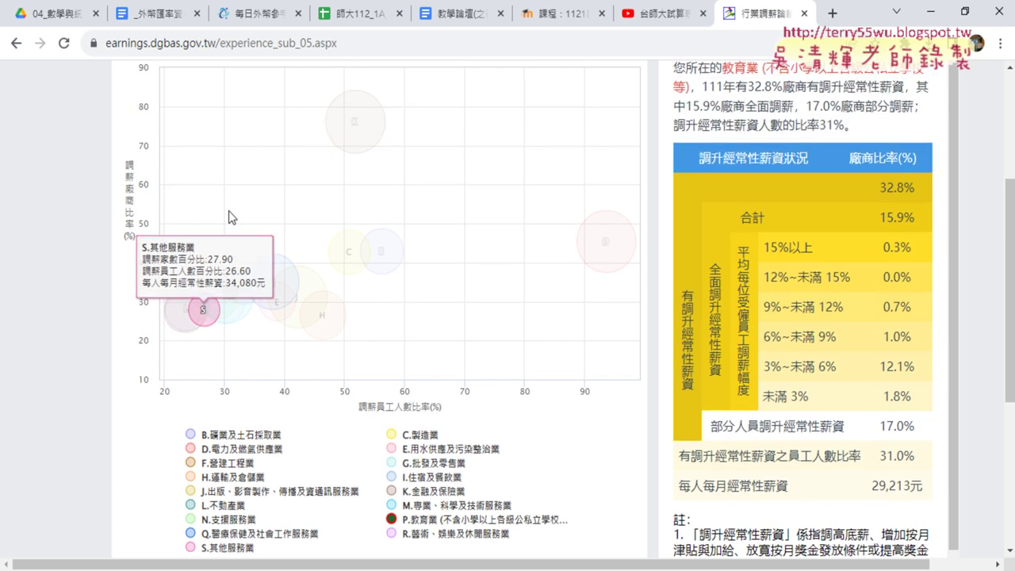
mouse_move(350, 128)
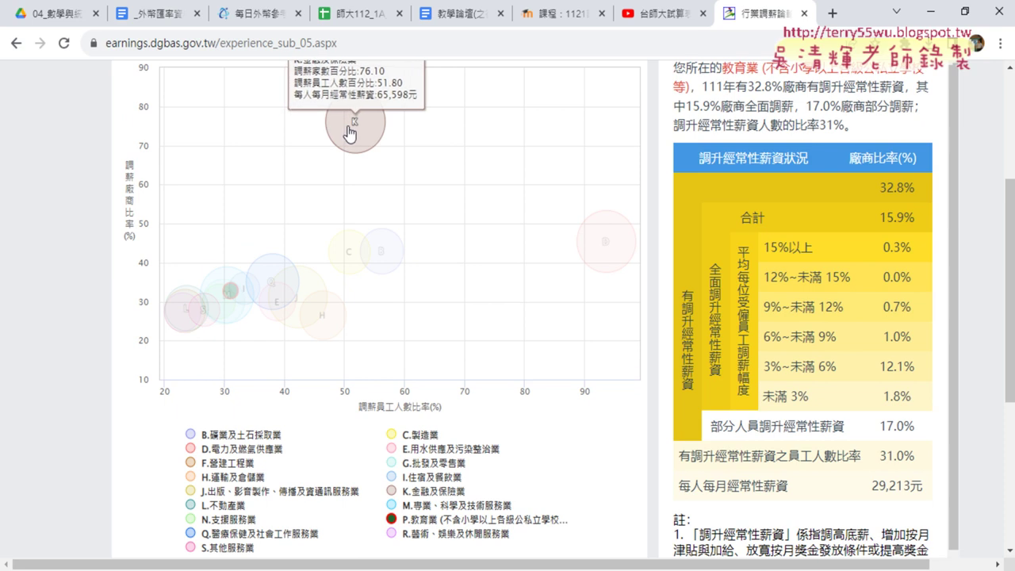
scroll(349, 131, "up", 2)
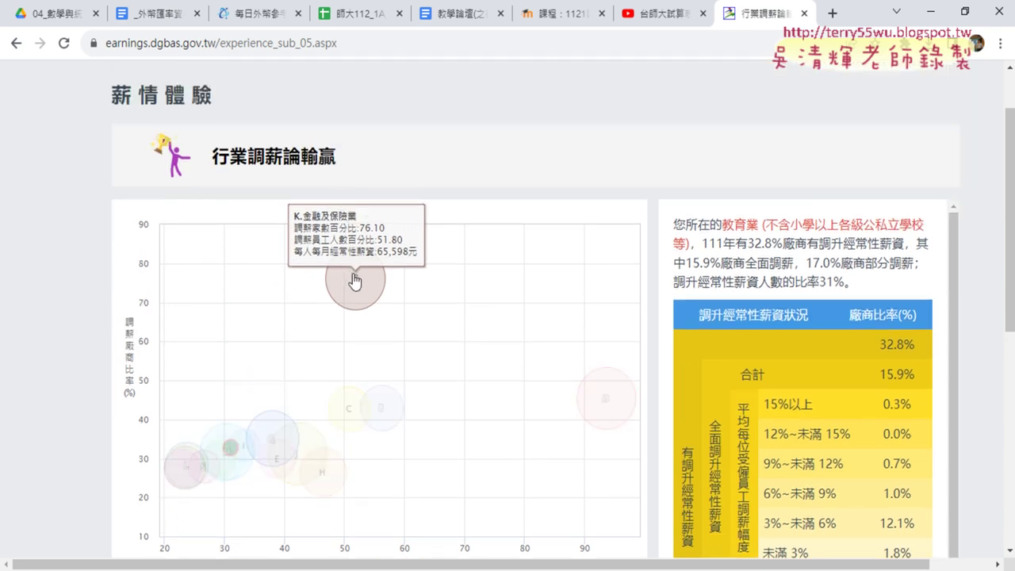
left_click(16, 42)
scroll(537, 367, "down", 2)
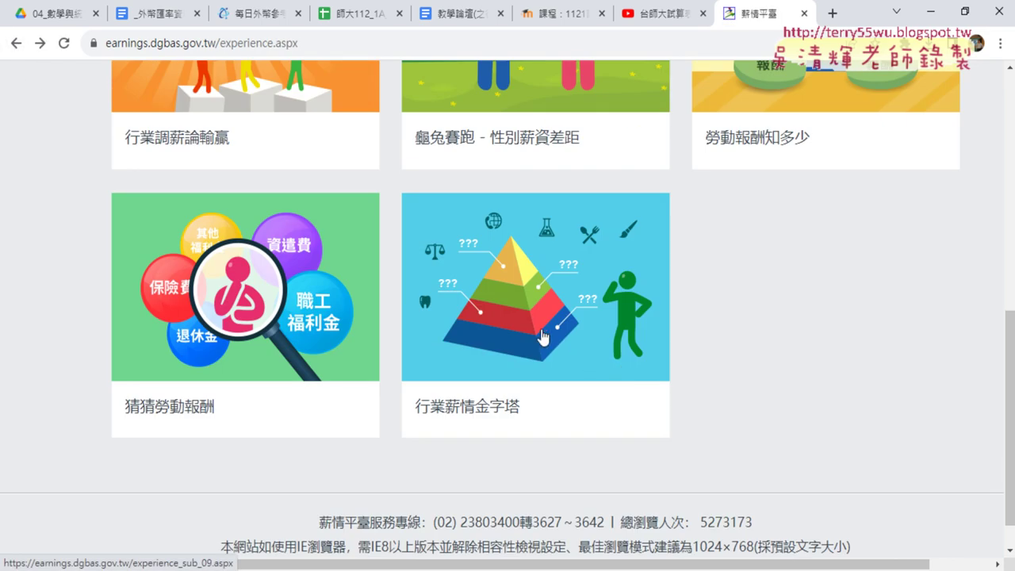
left_click(542, 336)
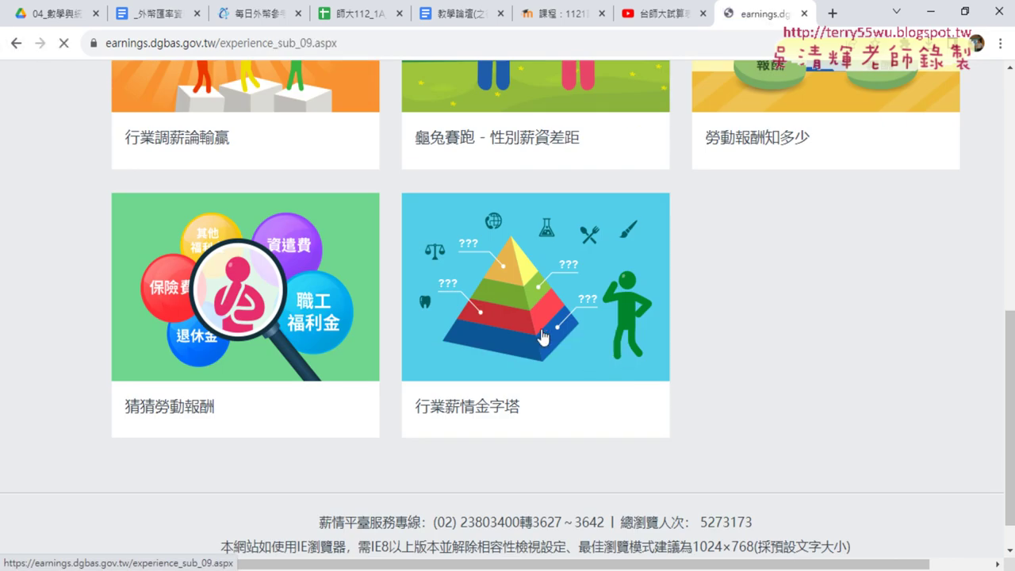
scroll(559, 334, "down", 3)
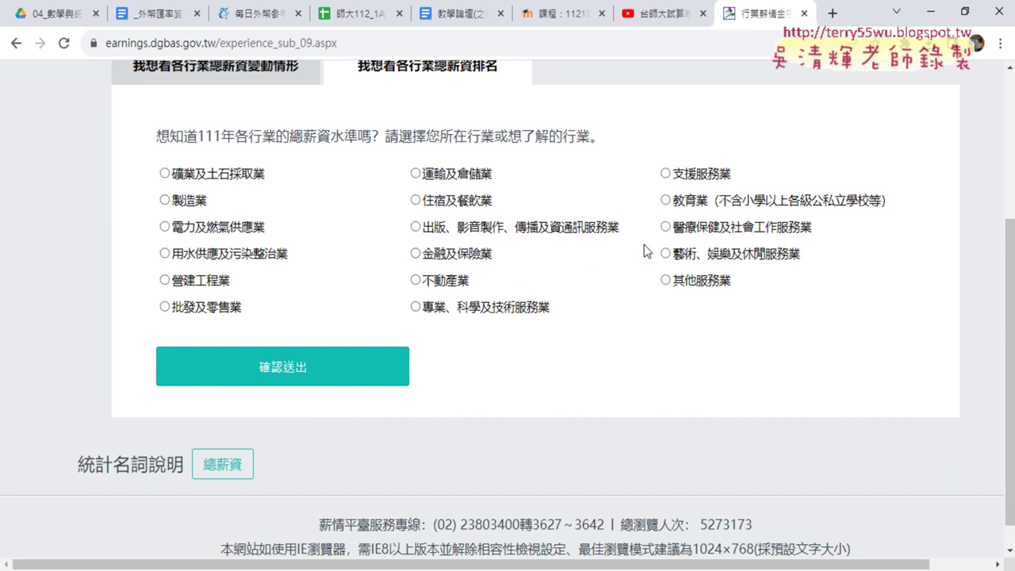
left_click(738, 198)
left_click(346, 369)
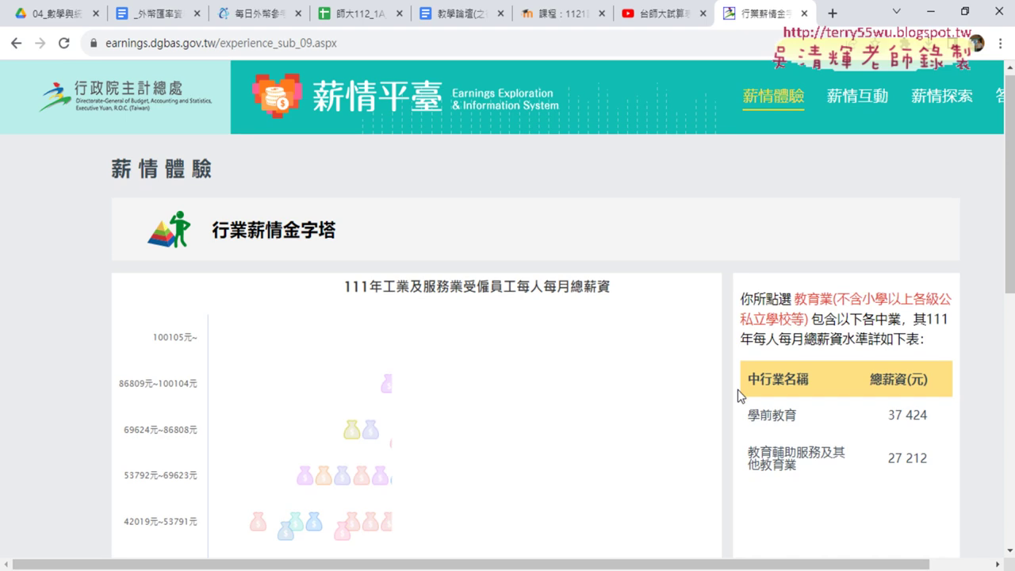
scroll(737, 389, "down", 3)
scroll(737, 389, "up", 1)
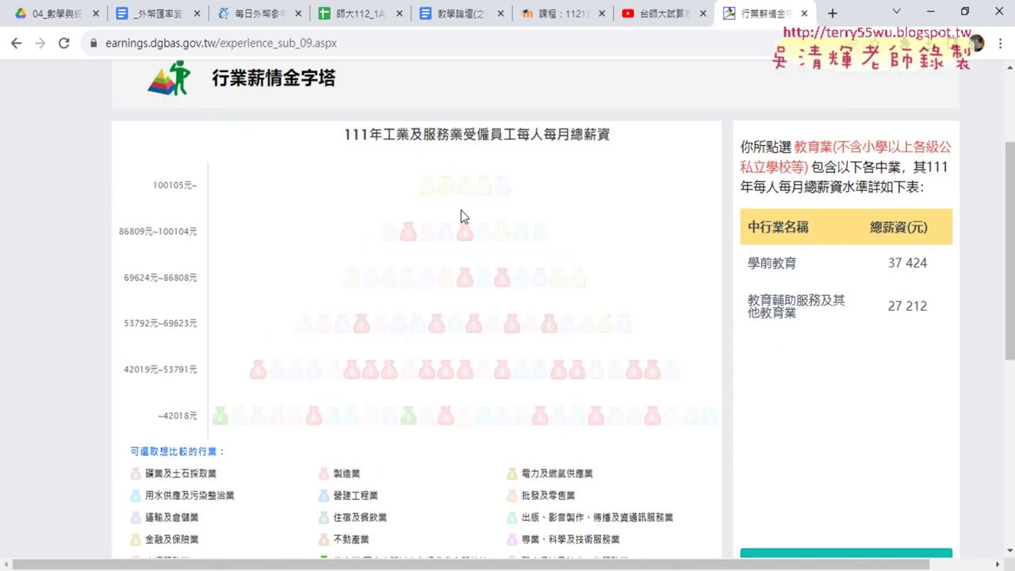
left_click(17, 45)
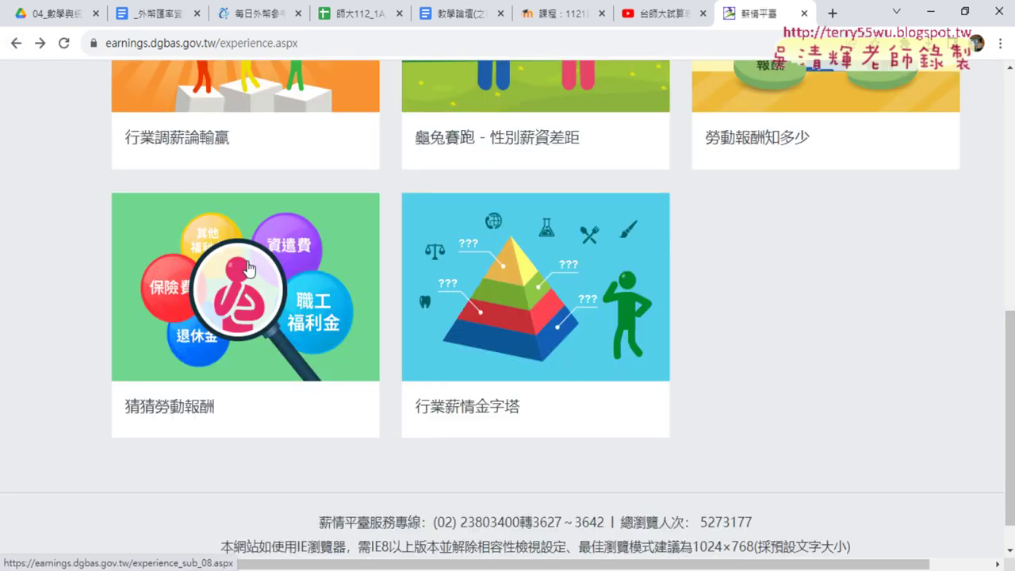
scroll(314, 290, "up", 3)
scroll(797, 376, "up", 1)
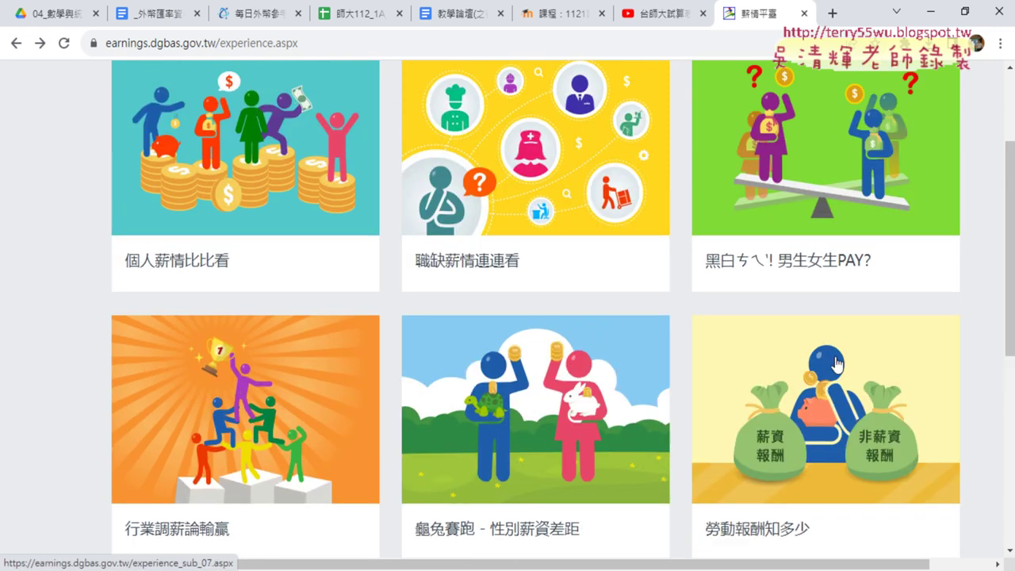
left_click(557, 172)
scroll(557, 176, "down", 1)
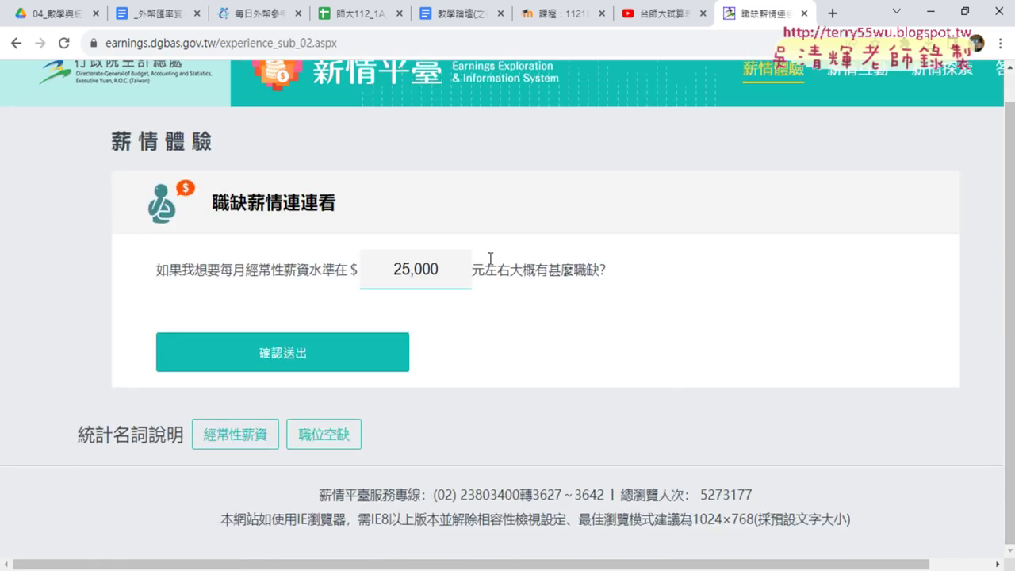
left_click(339, 361)
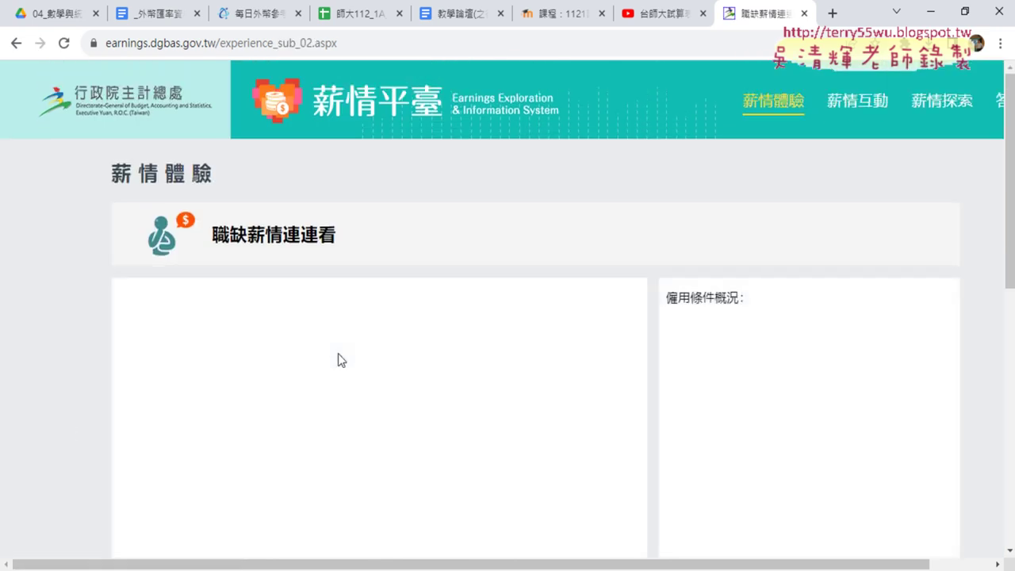
scroll(553, 381, "down", 3)
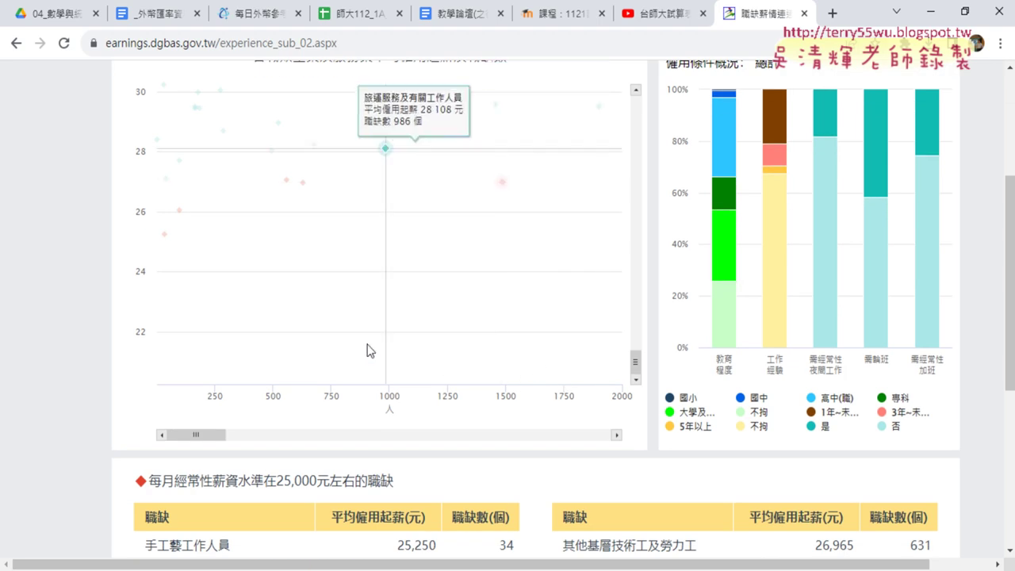
left_click(14, 45)
Open 猜猜勞動報酬, submit without an industry, dismiss the warning, and close the tab
scroll(697, 343, "down", 2)
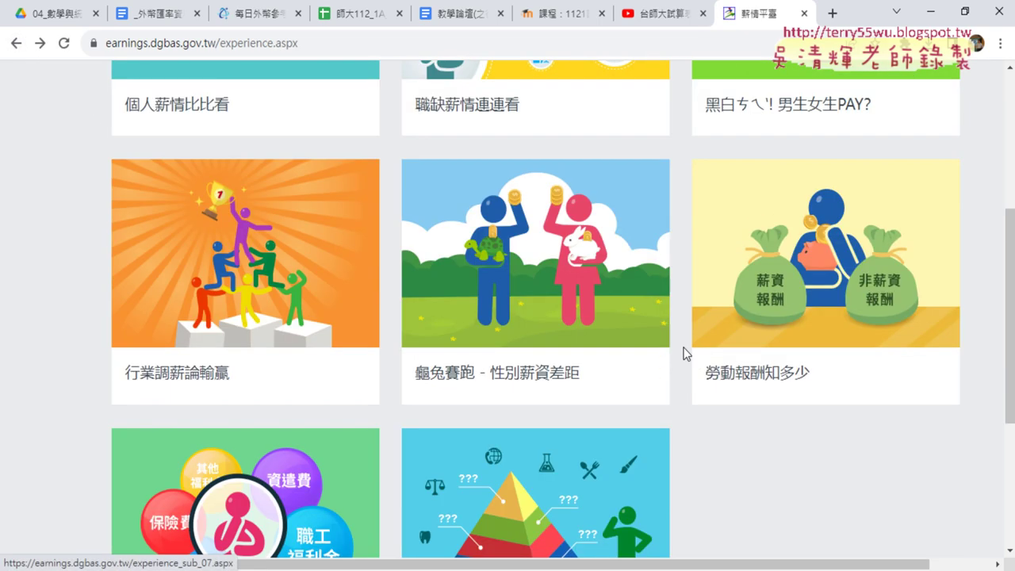
scroll(720, 409, "down", 2)
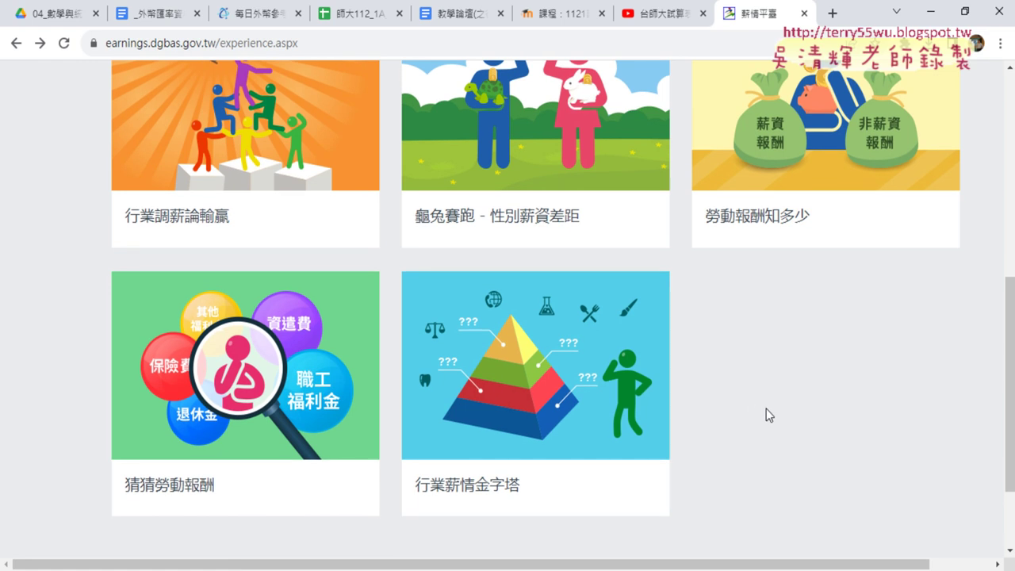
left_click(233, 456)
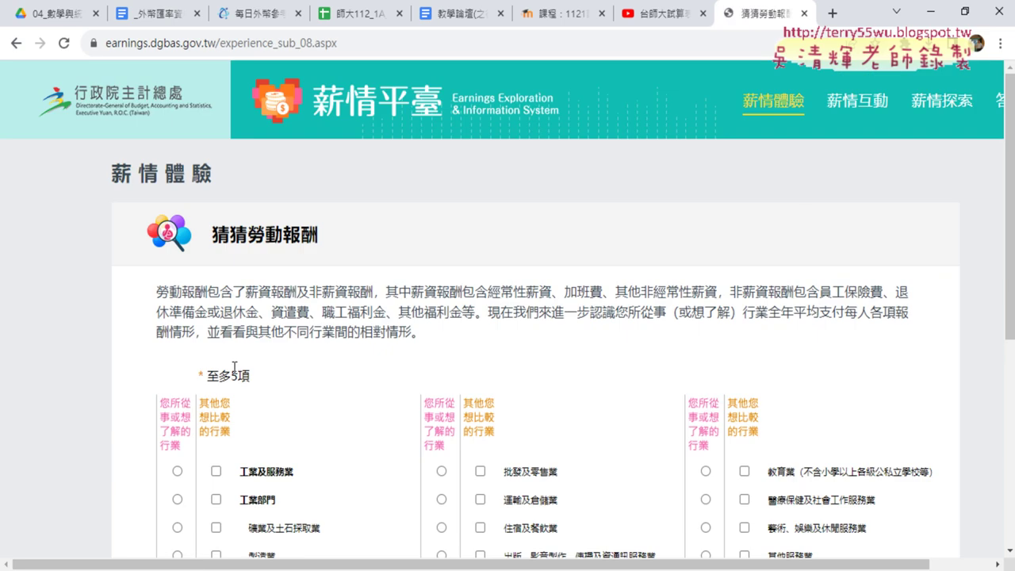
scroll(356, 363, "down", 1)
scroll(361, 367, "down", 1)
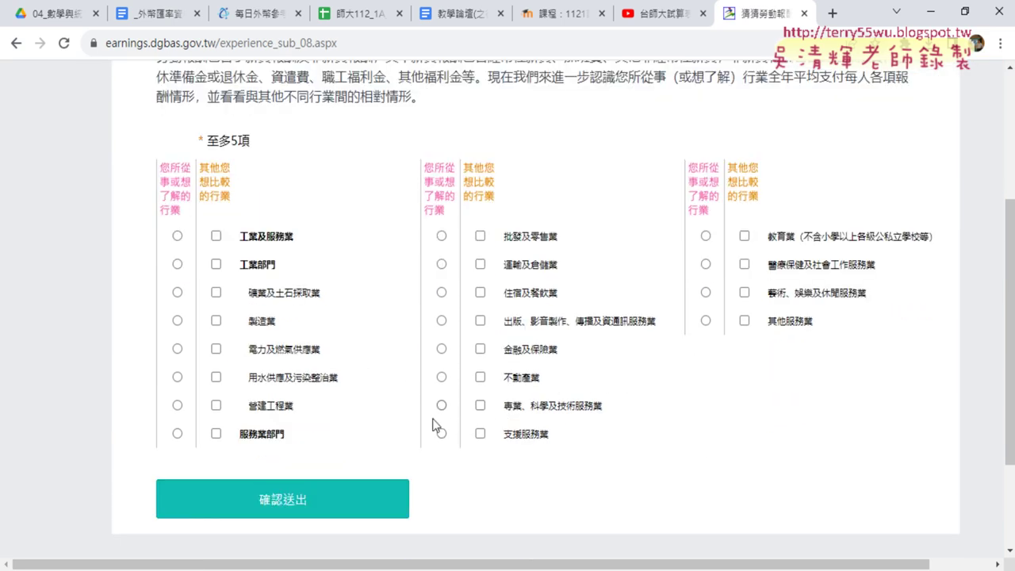
left_click(288, 502)
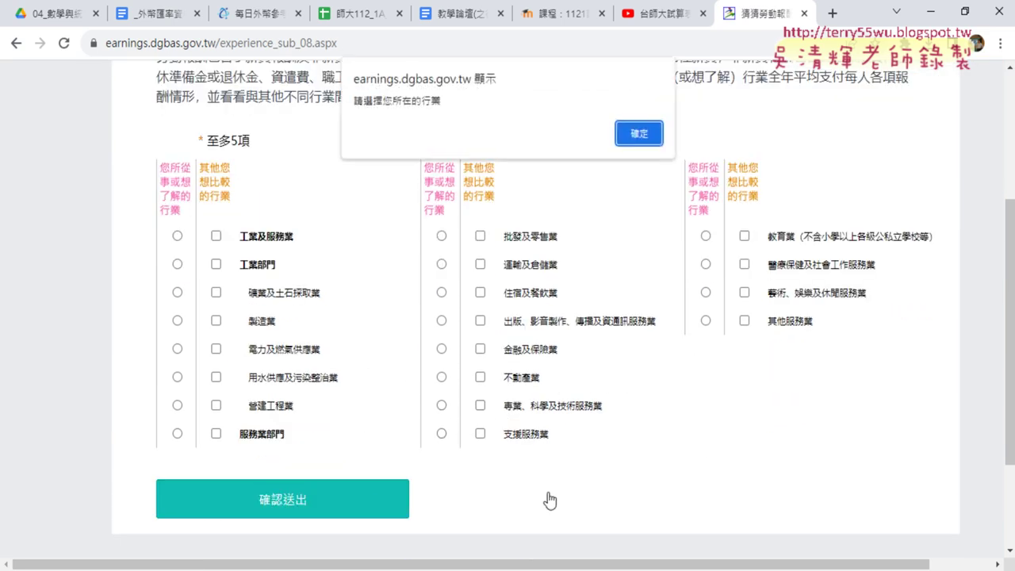
left_click(640, 134)
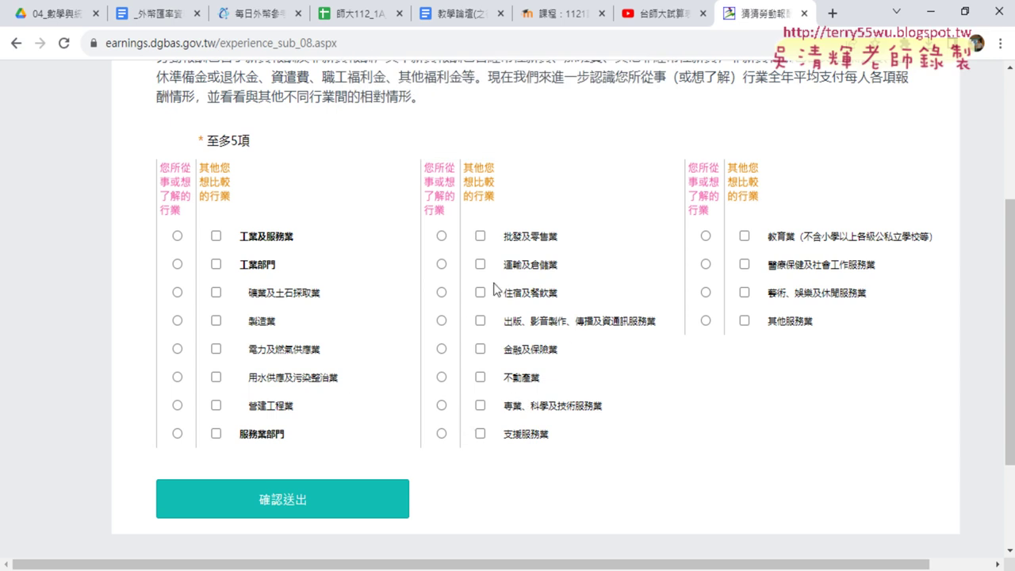
left_click(802, 14)
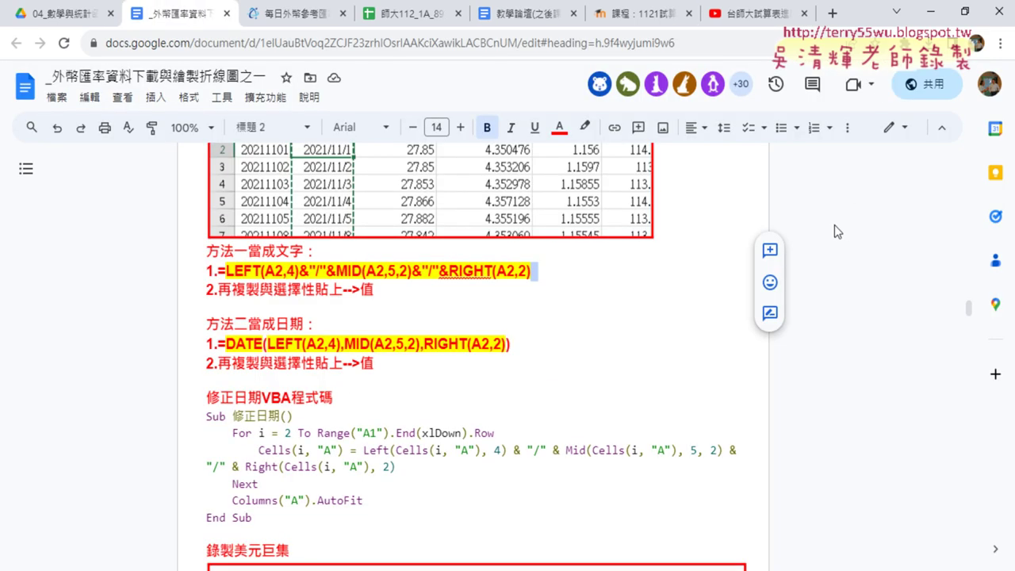
left_click(571, 361)
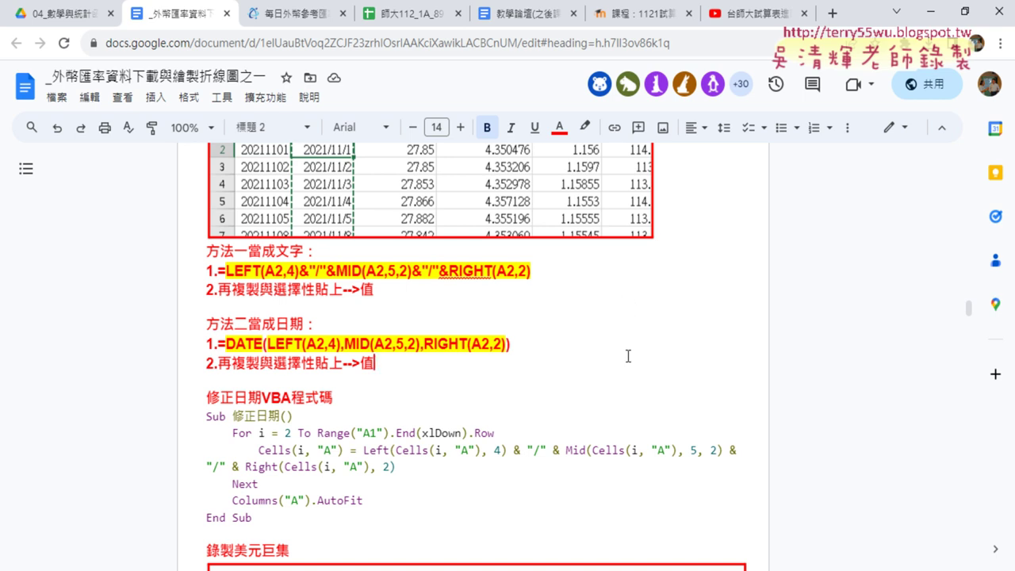
scroll(627, 342, "down", 2)
scroll(587, 313, "down", 3)
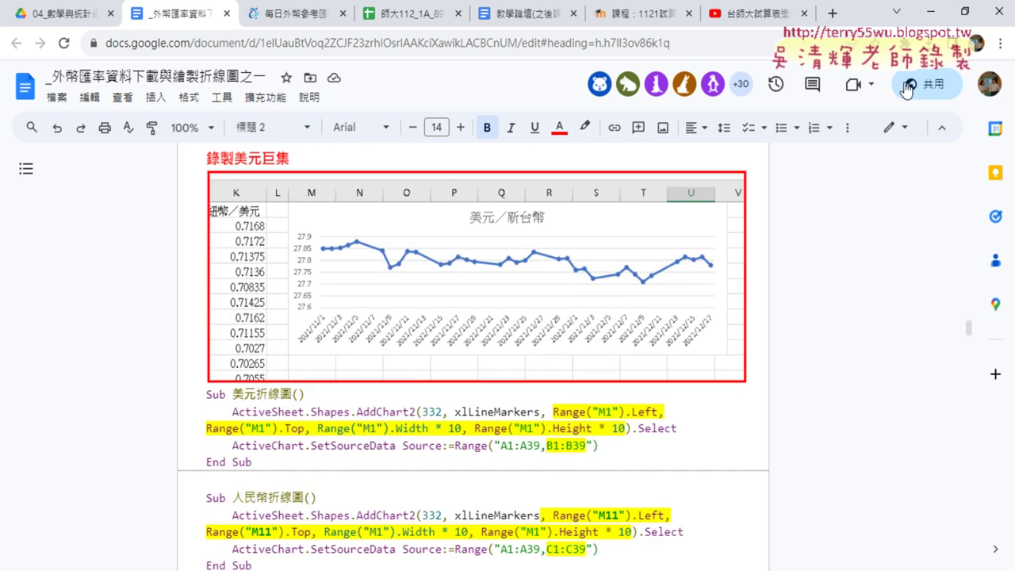
left_click(929, 17)
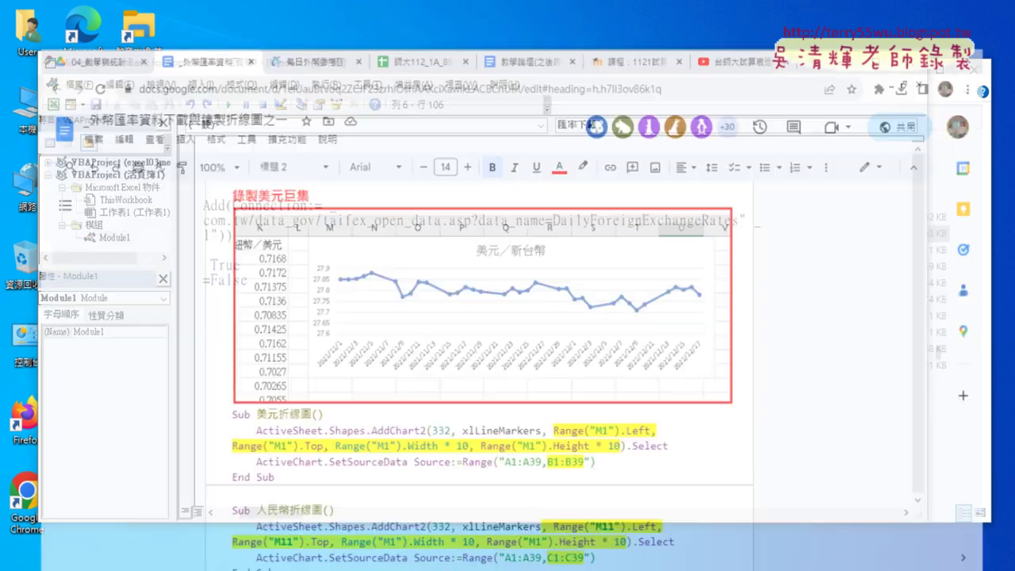
scroll(389, 357, "up", 2)
scroll(389, 349, "up", 3)
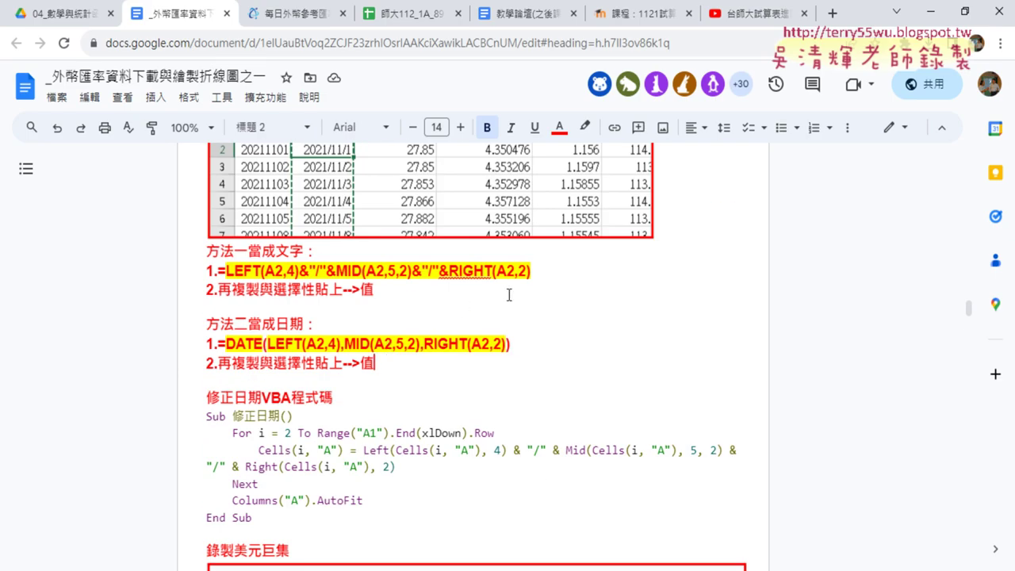
left_click_drag(531, 271, 219, 271)
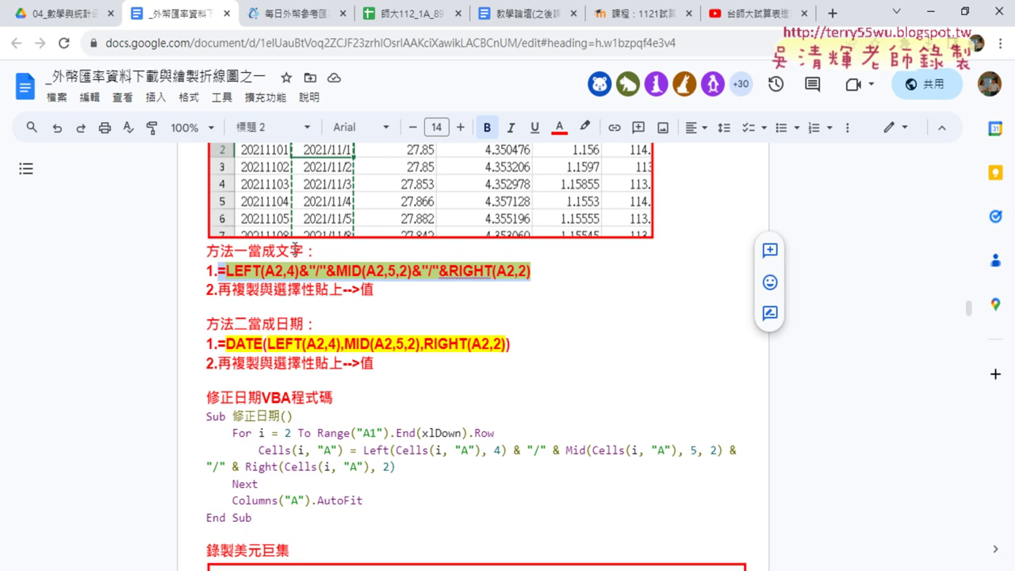
left_click(523, 570)
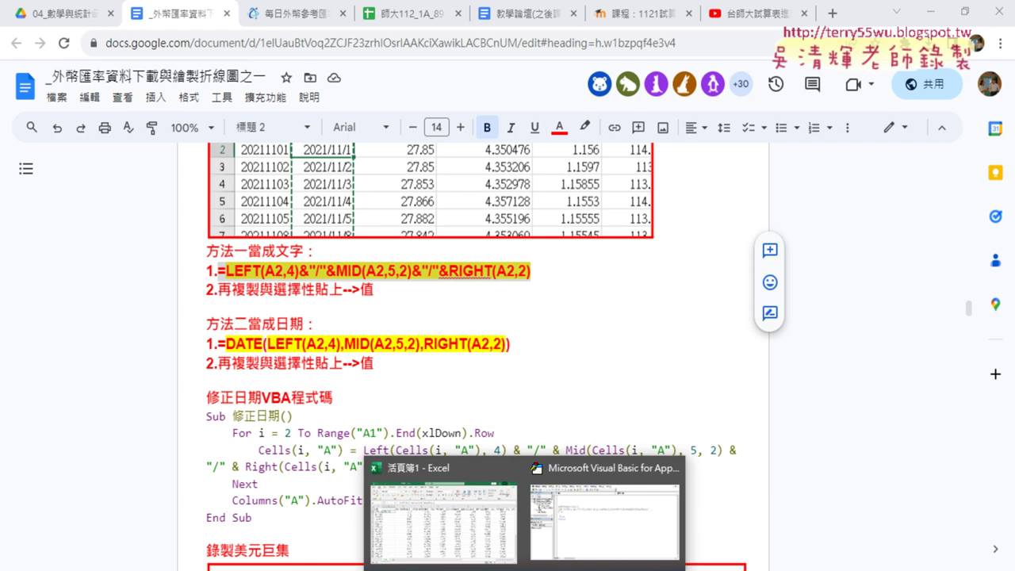
In the Excel workbook, clear the 2023/10/02 result from B2 and open Insert Function
left_click(448, 526)
left_click(49, 216)
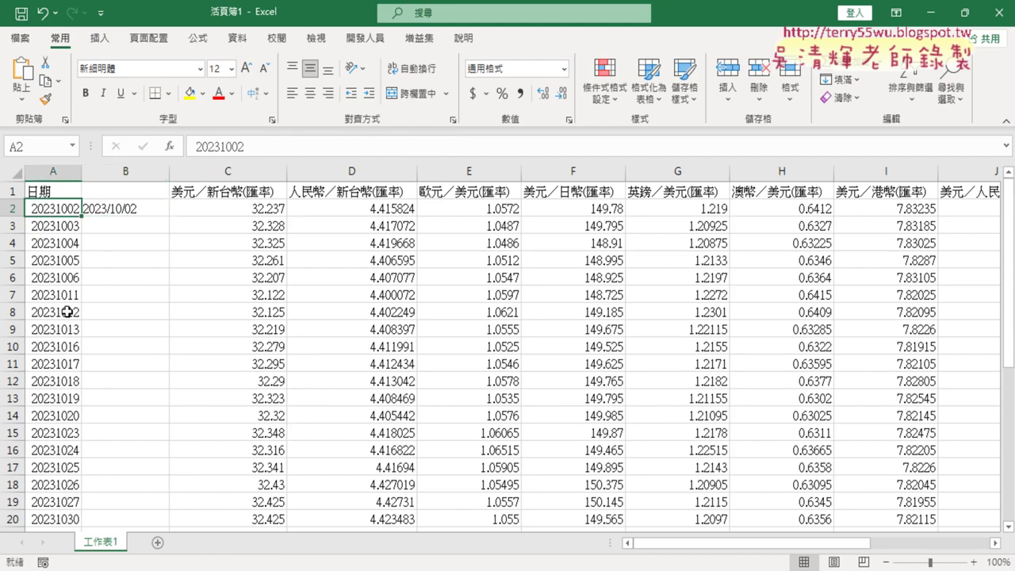
left_click(116, 208)
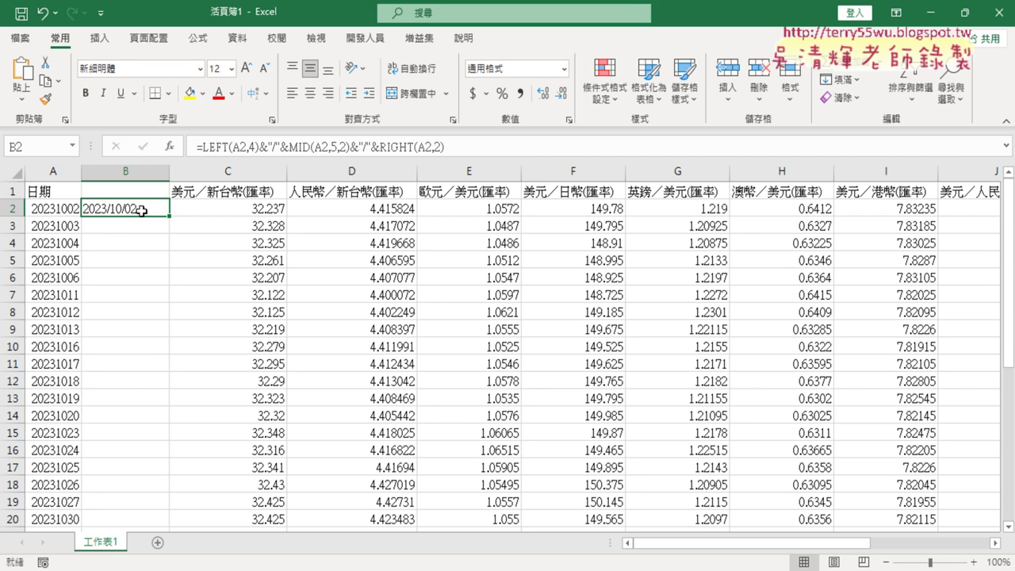
key("Delete")
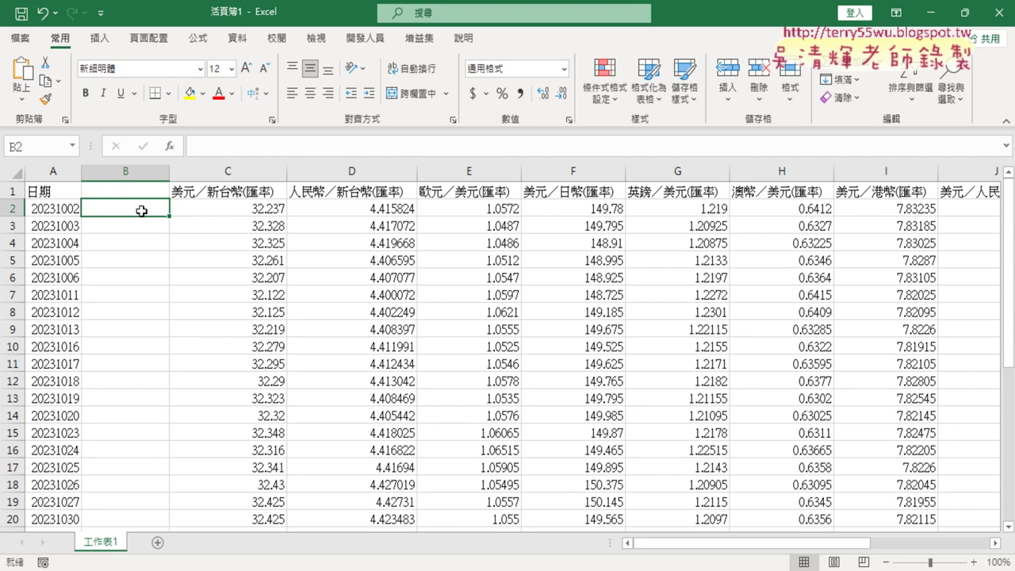
left_click(172, 146)
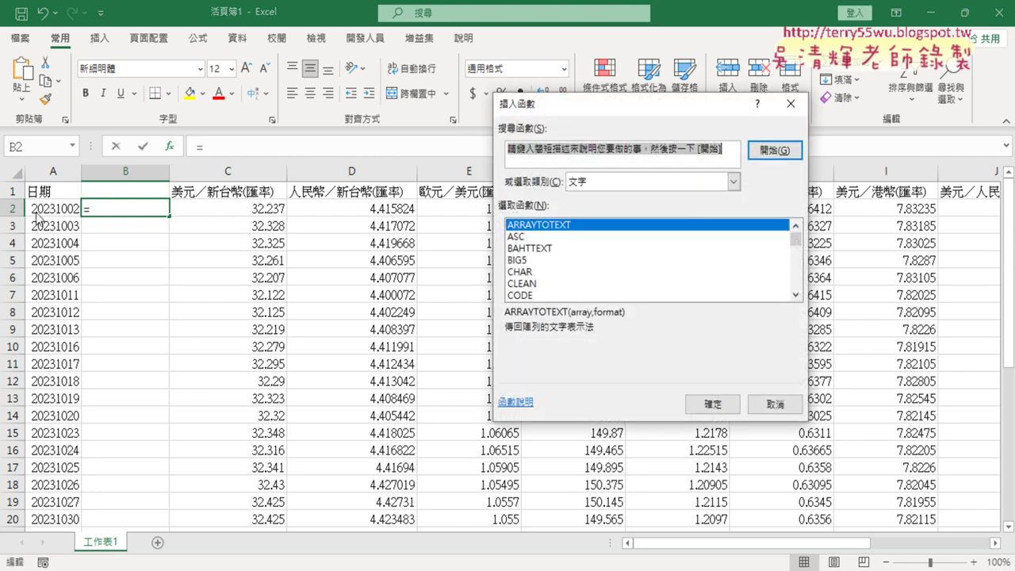
Pick the DATE function from the 日期及時間 category for cell B2
left_click(608, 182)
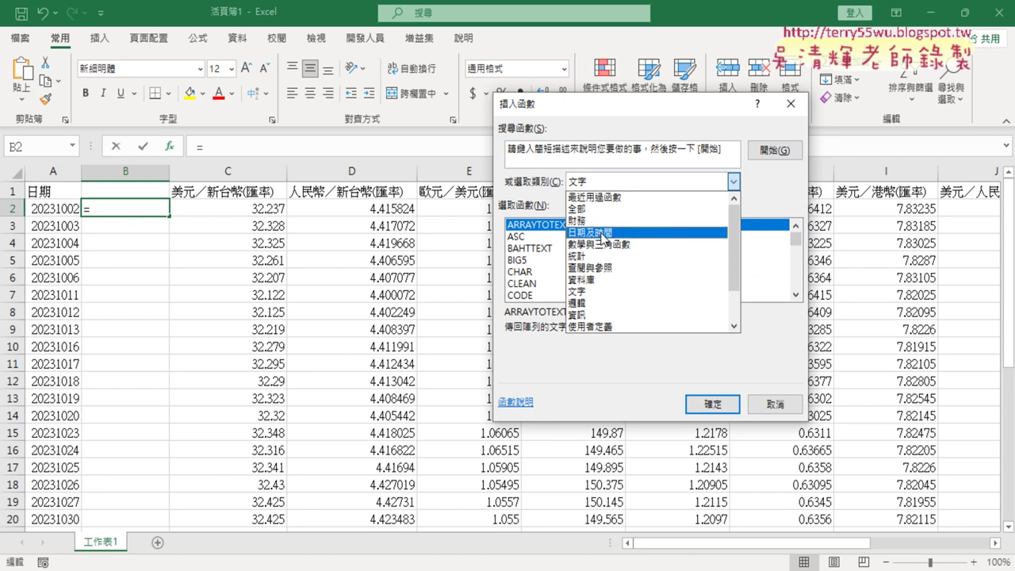
left_click(600, 233)
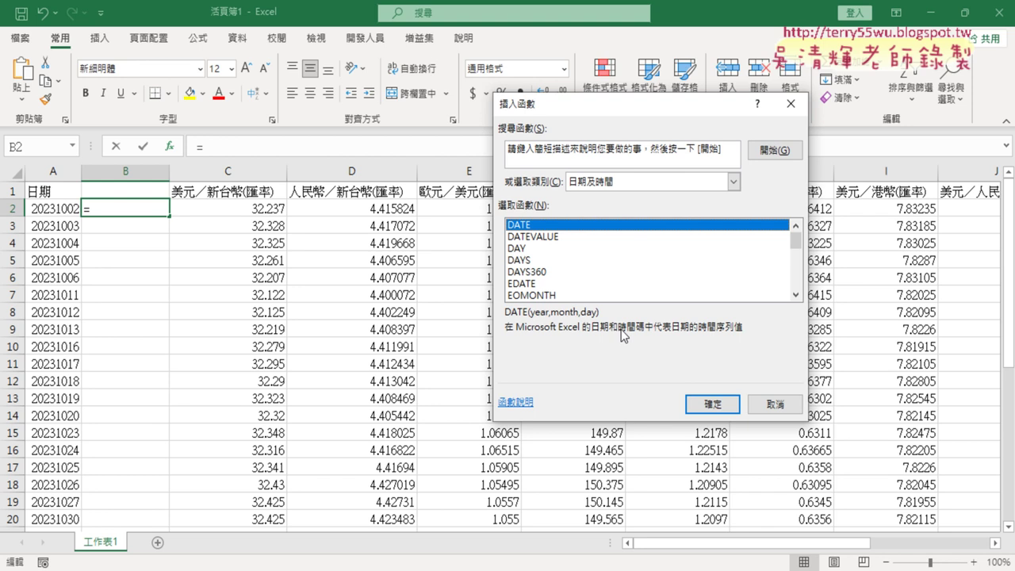
left_click(712, 404)
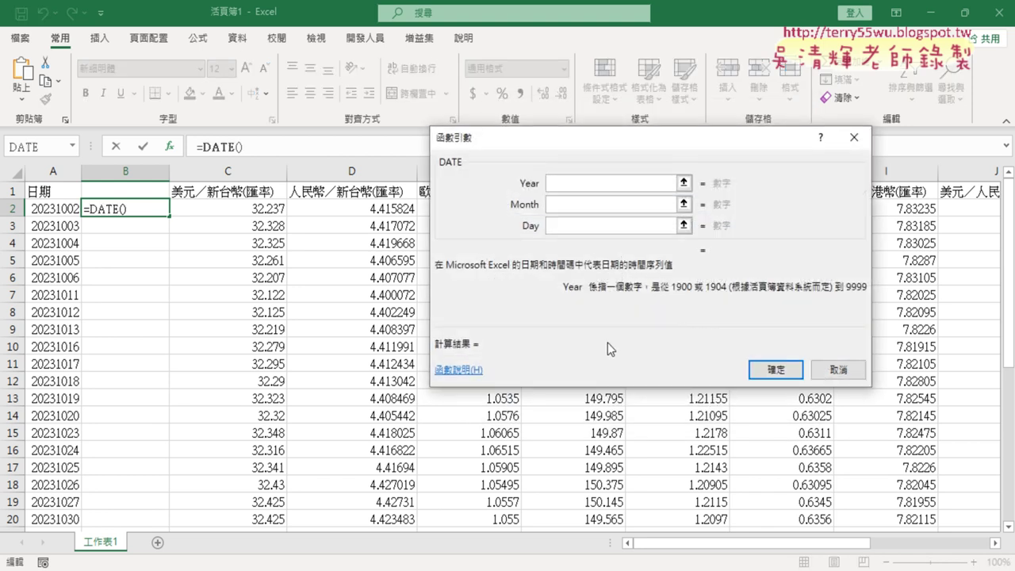
Review the DATE argument descriptions and set Year to LEFT(A2,4)
left_click(574, 203)
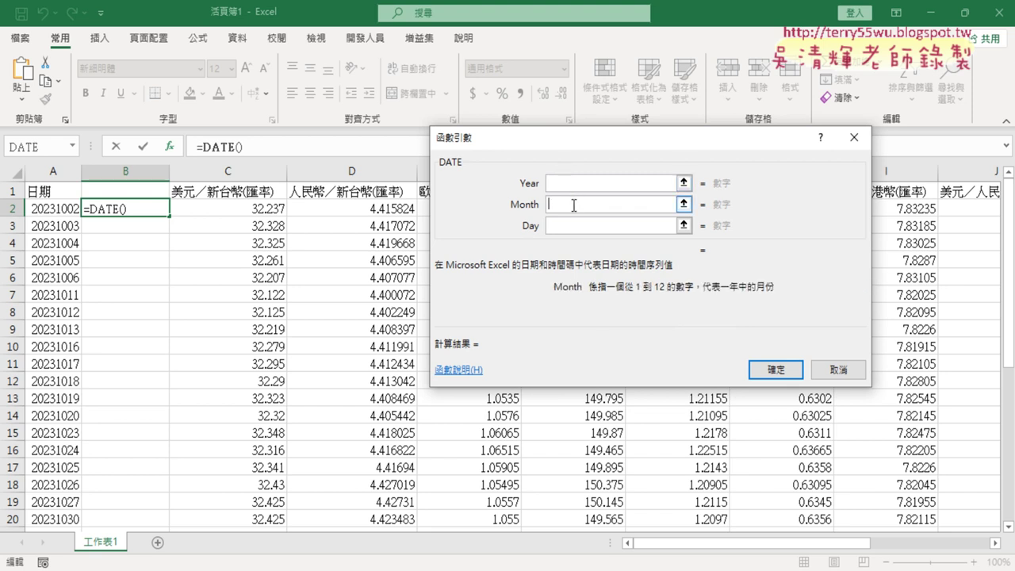
left_click(570, 228)
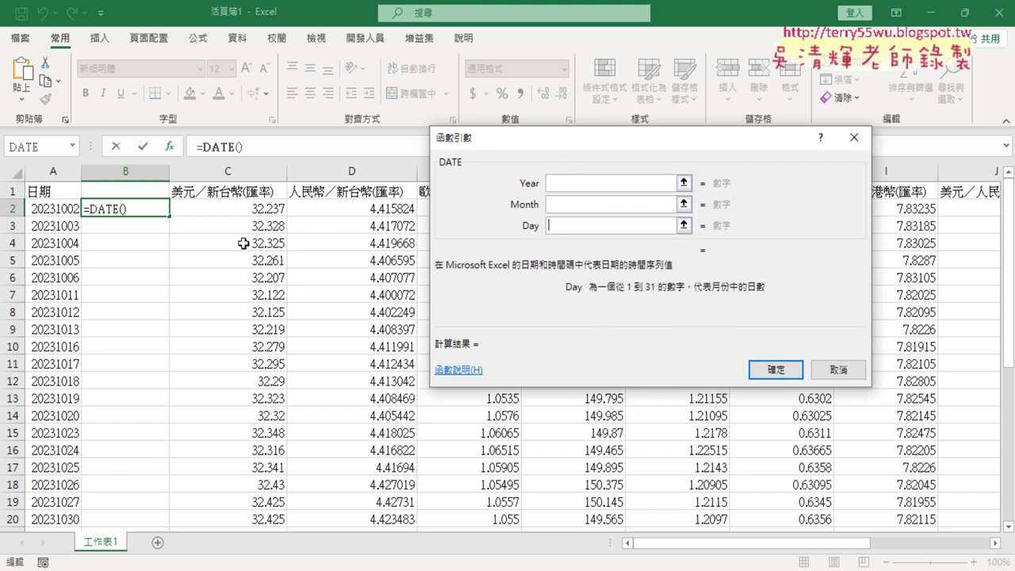
left_click(560, 183)
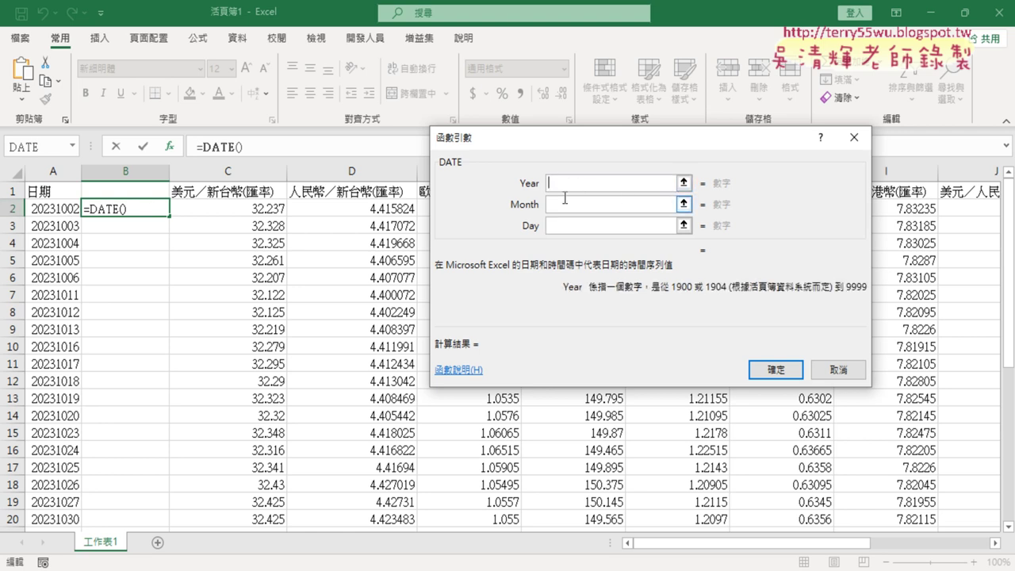
left_click(564, 200)
left_click(573, 226)
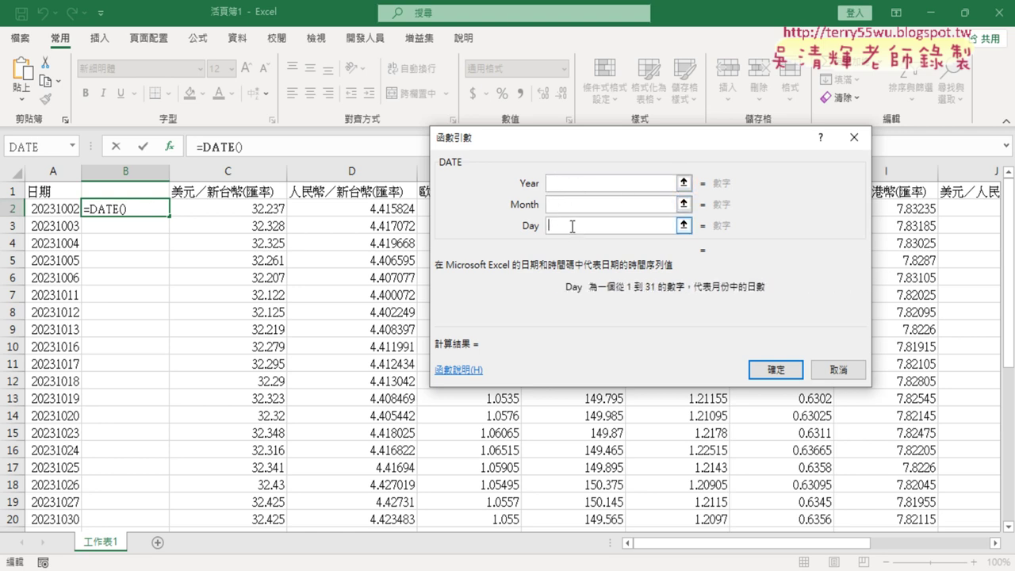
left_click(572, 182)
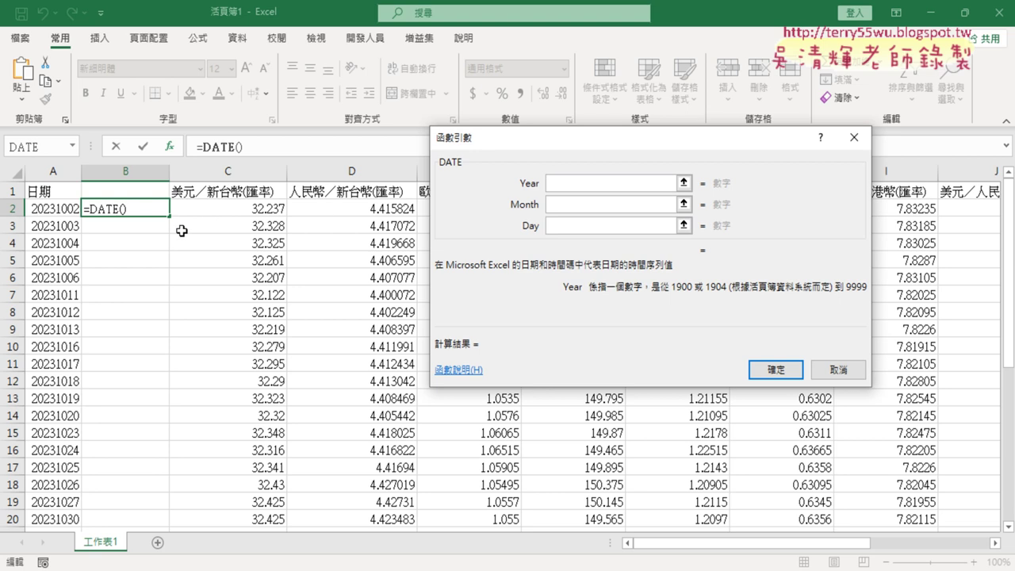
type("l")
type("eft(")
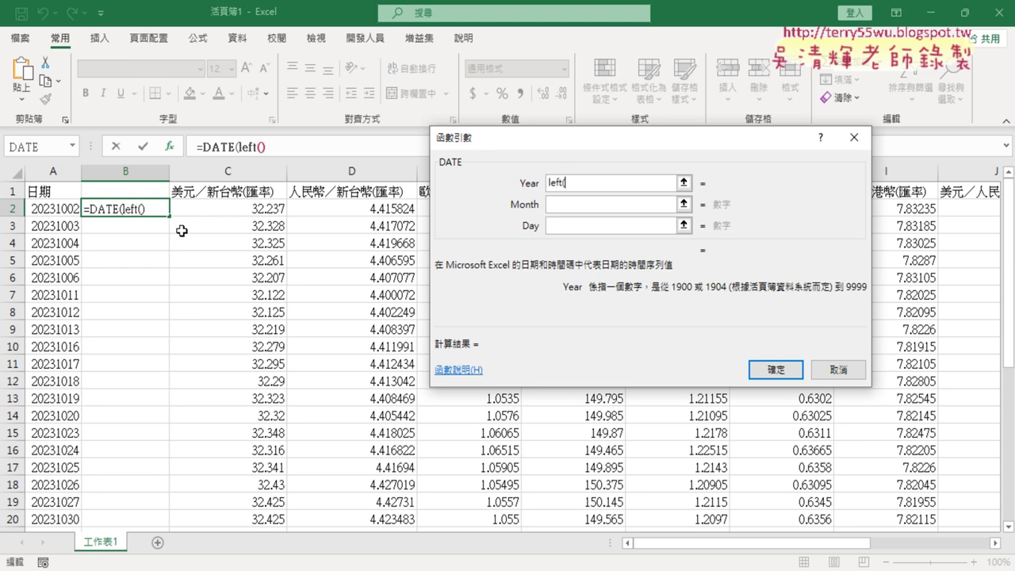
left_click(49, 213)
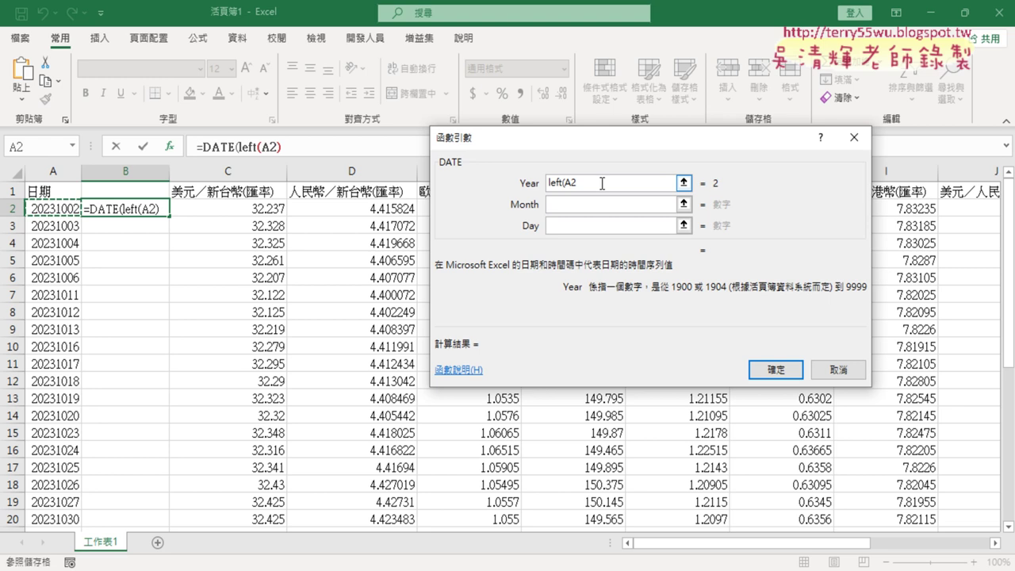
type(",4")
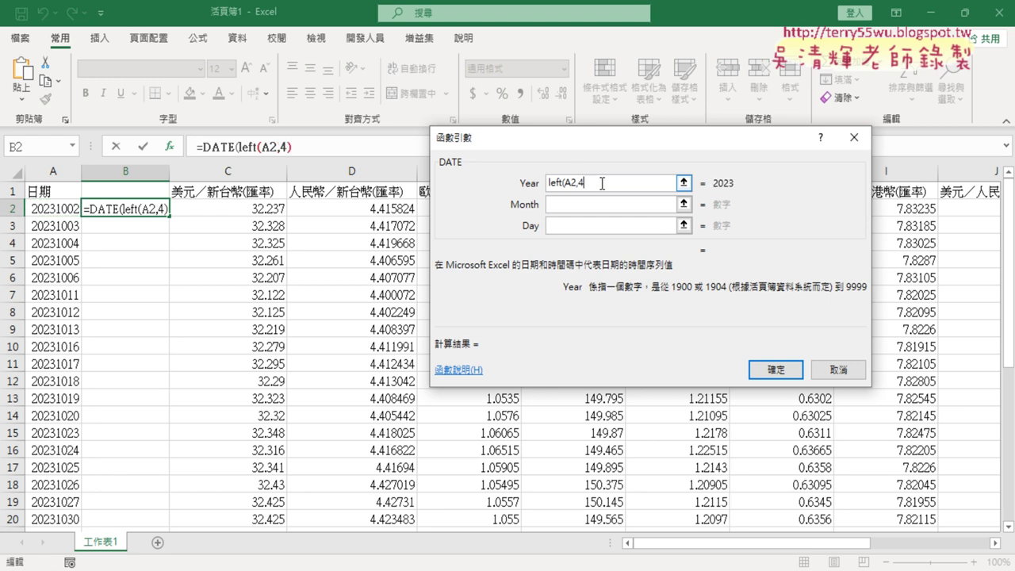
type(")")
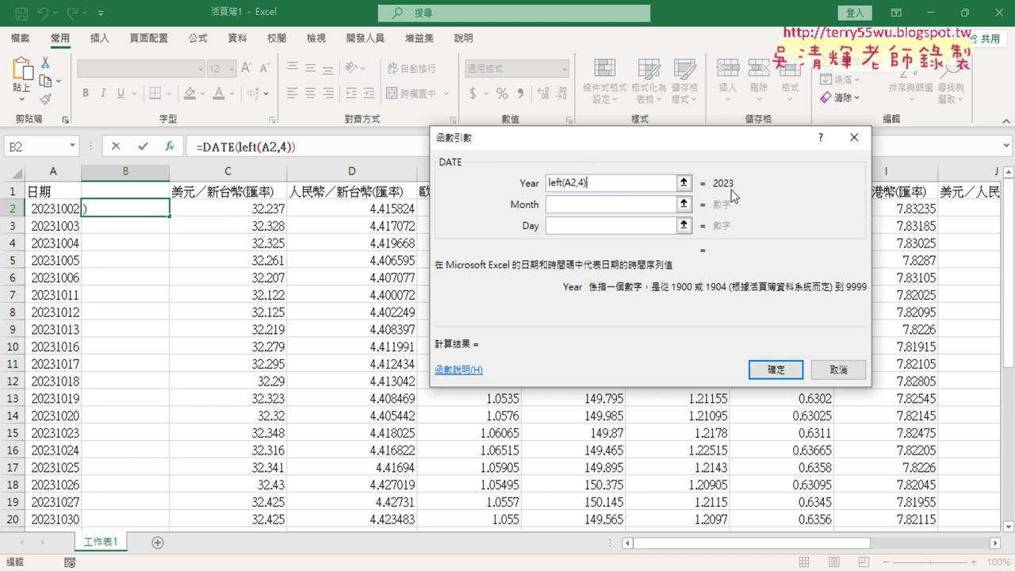
Set Month to MID(A2,5,2) and Day to RIGHT(A2,2), then confirm the formula
left_click(569, 203)
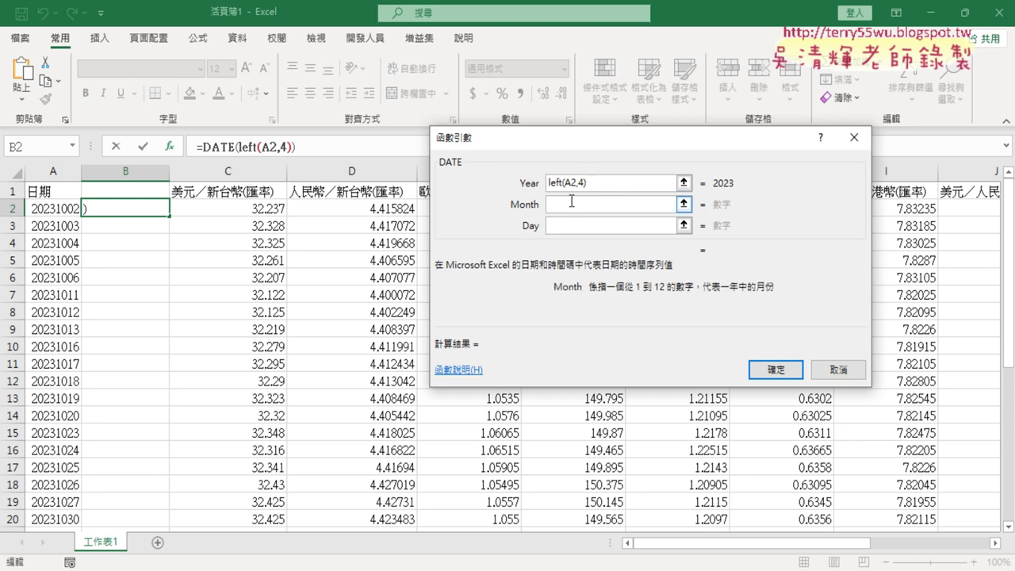
type("mid(")
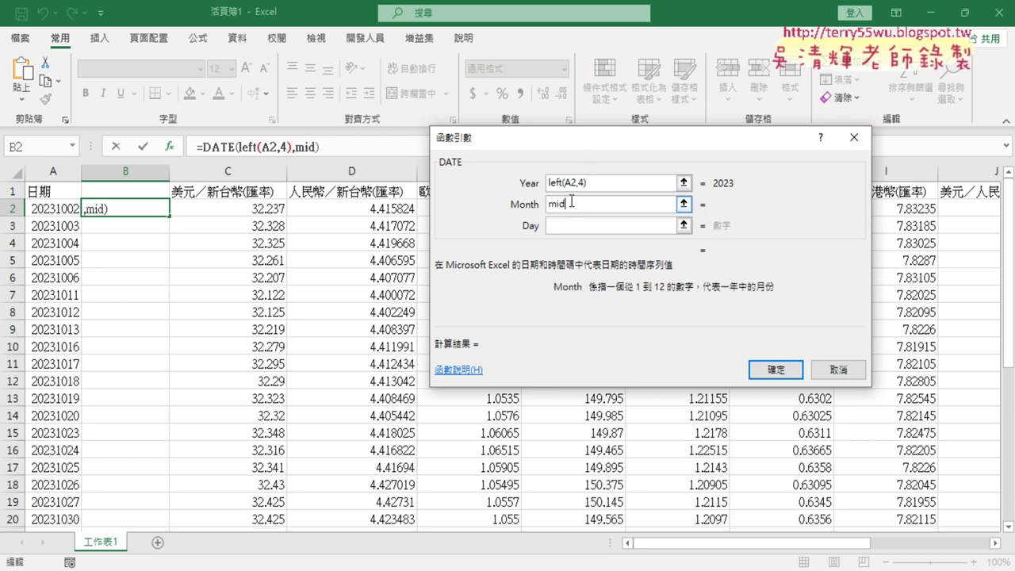
type(")")
left_click(61, 211)
type(",")
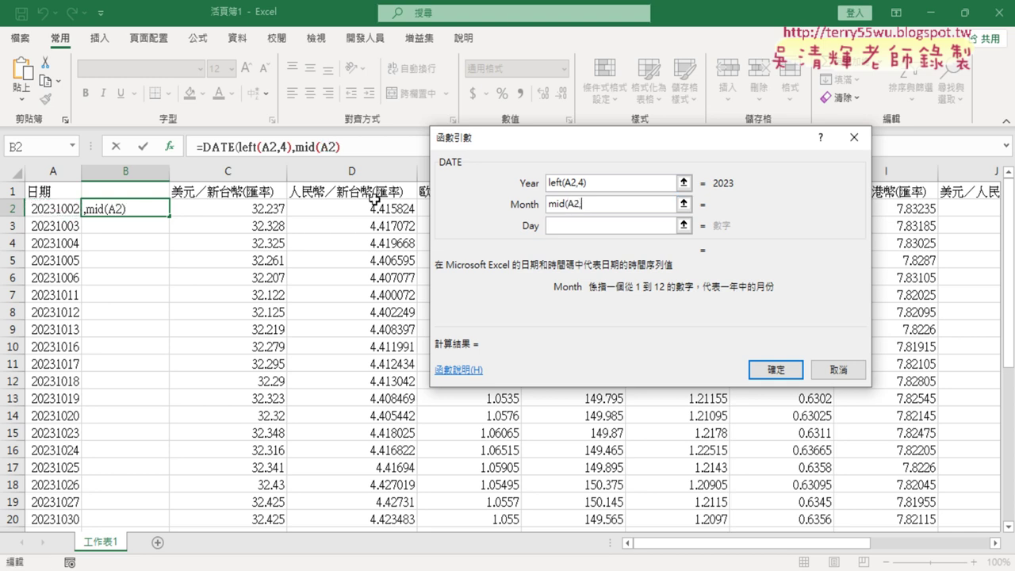
type("5,2")
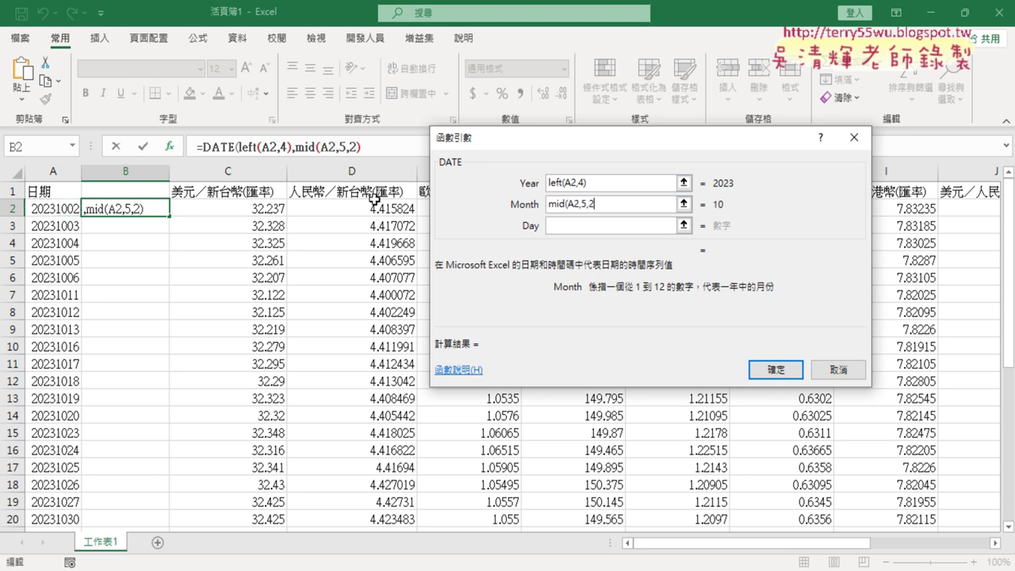
type(")")
left_click(594, 226)
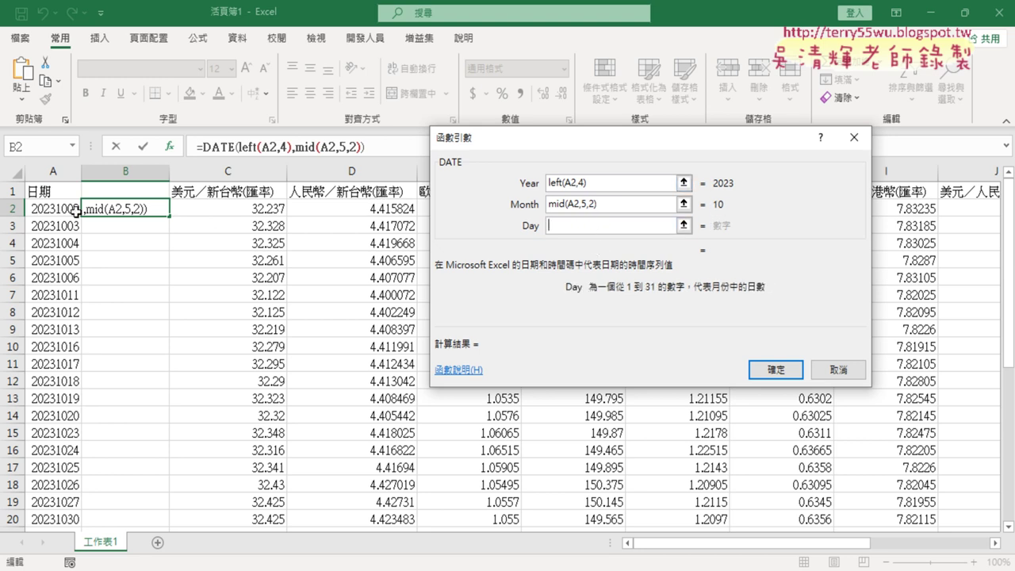
type("ri")
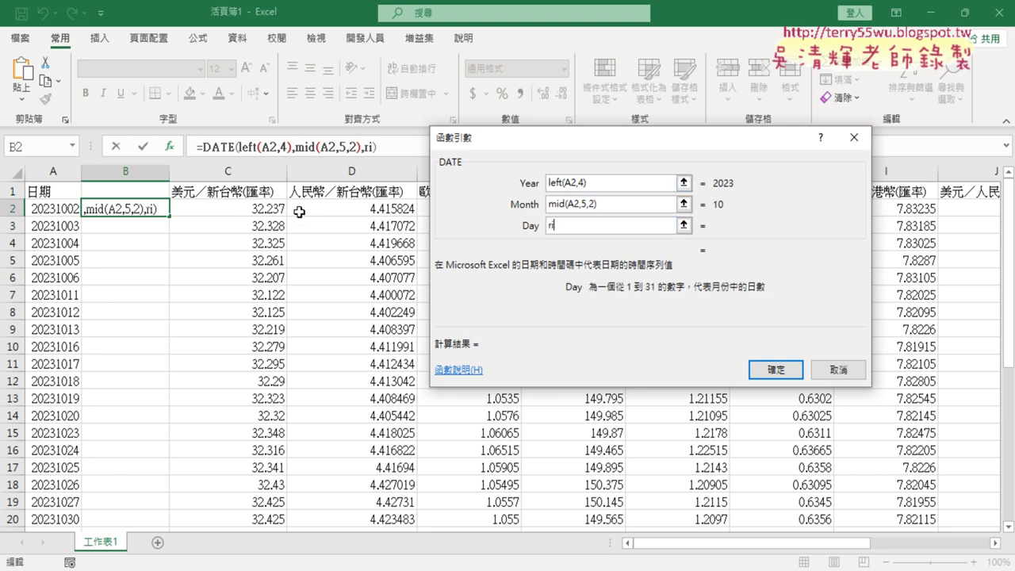
type("ght(")
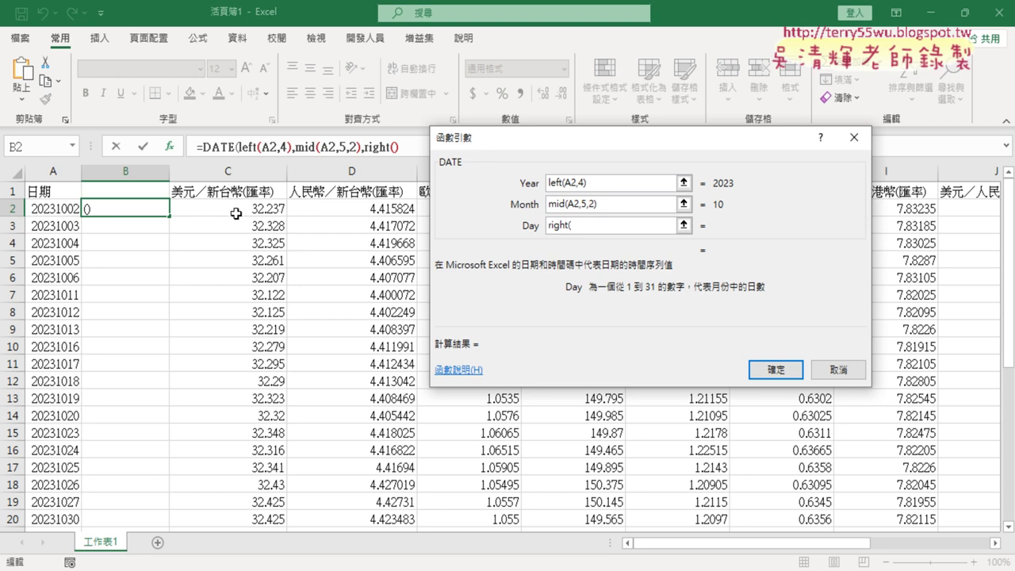
left_click(51, 210)
type(",")
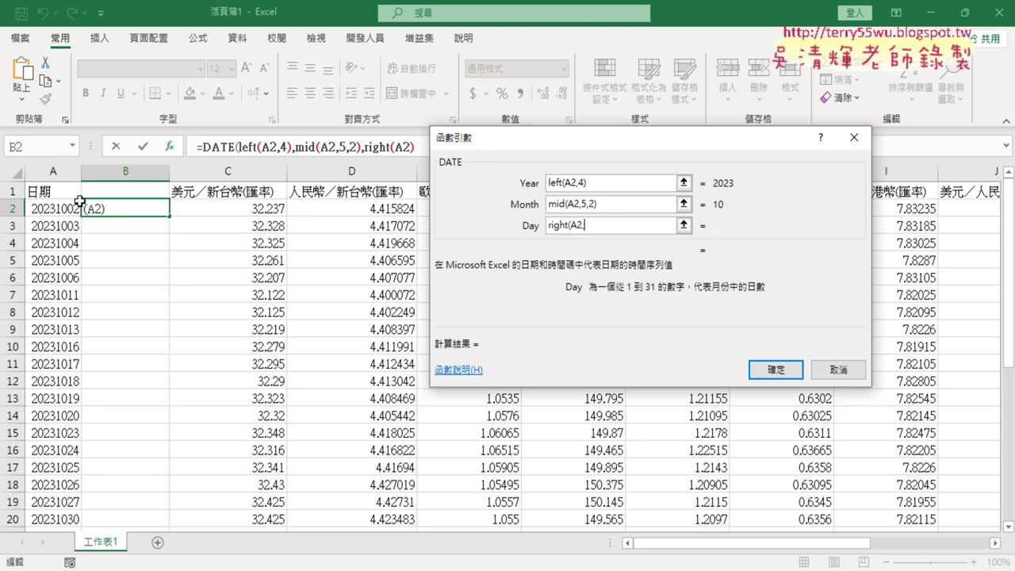
type("2)")
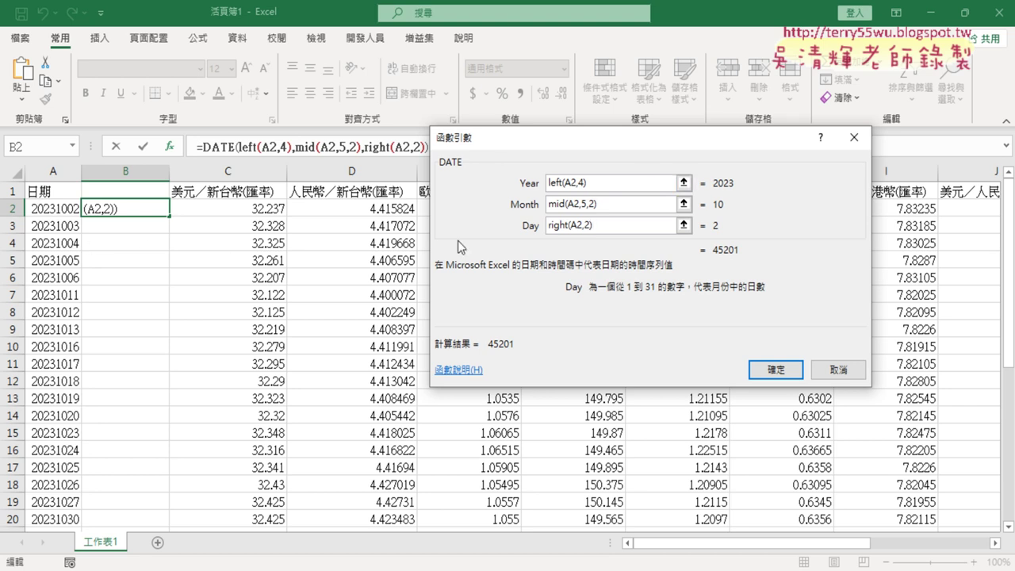
left_click(774, 371)
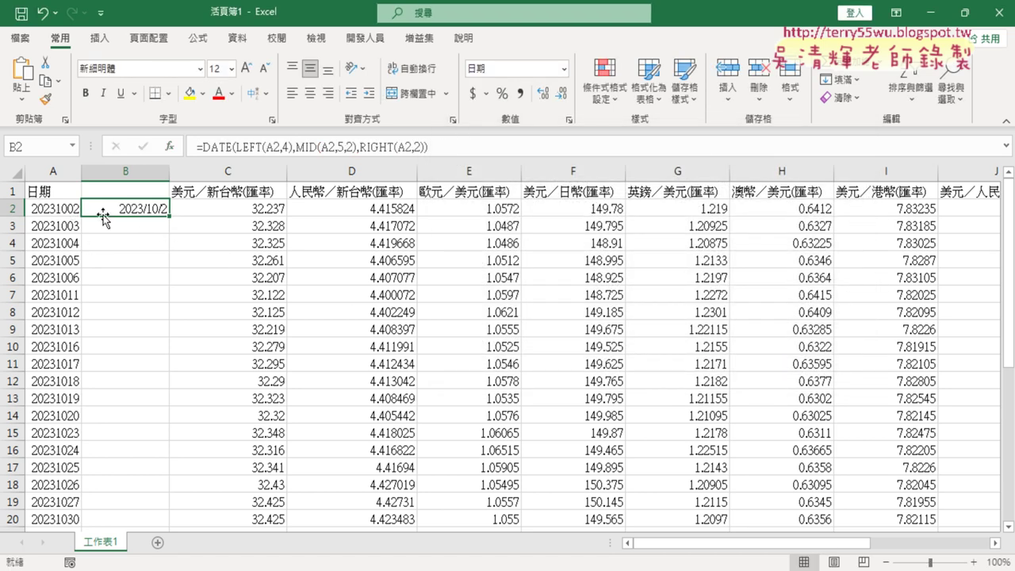
Fill B2's DATE formula down column B, converting dates through 2023/10/30
double_click(170, 215)
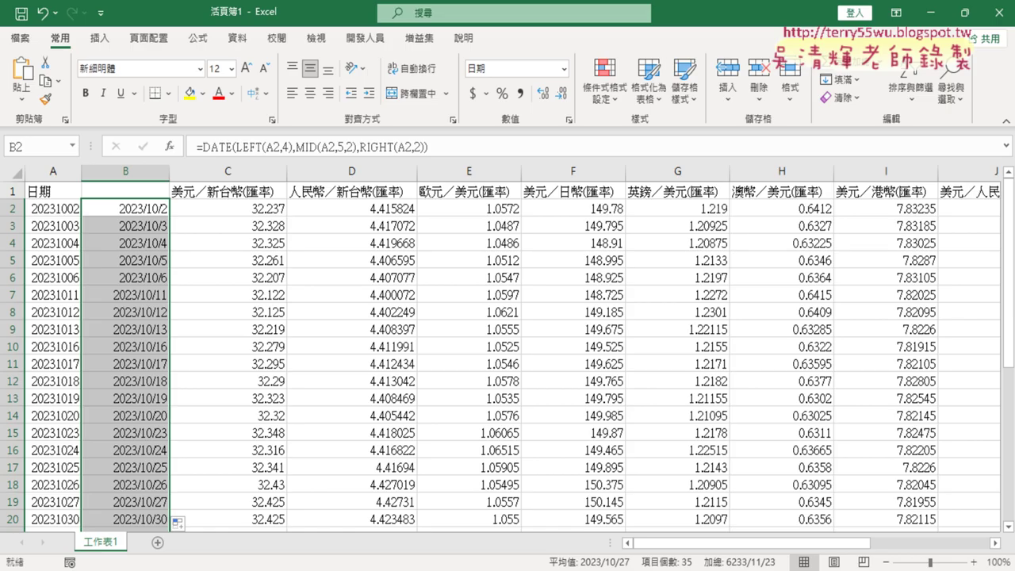
Highlight the DATE-method formula in the Google Docs notes, then return to Excel
key("alt+Tab")
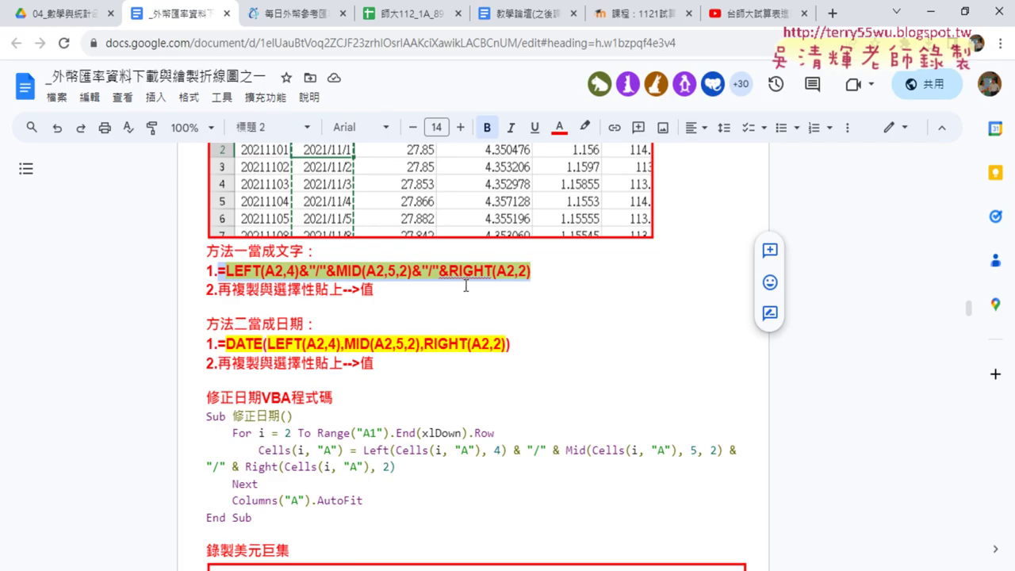
left_click(461, 272)
left_click_drag(510, 344, 213, 343)
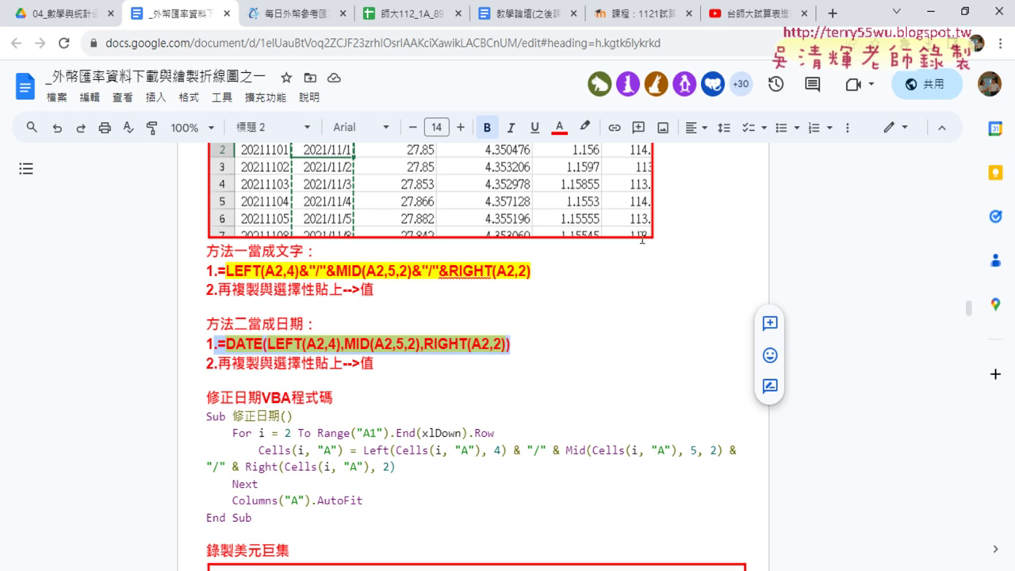
left_click(945, 9)
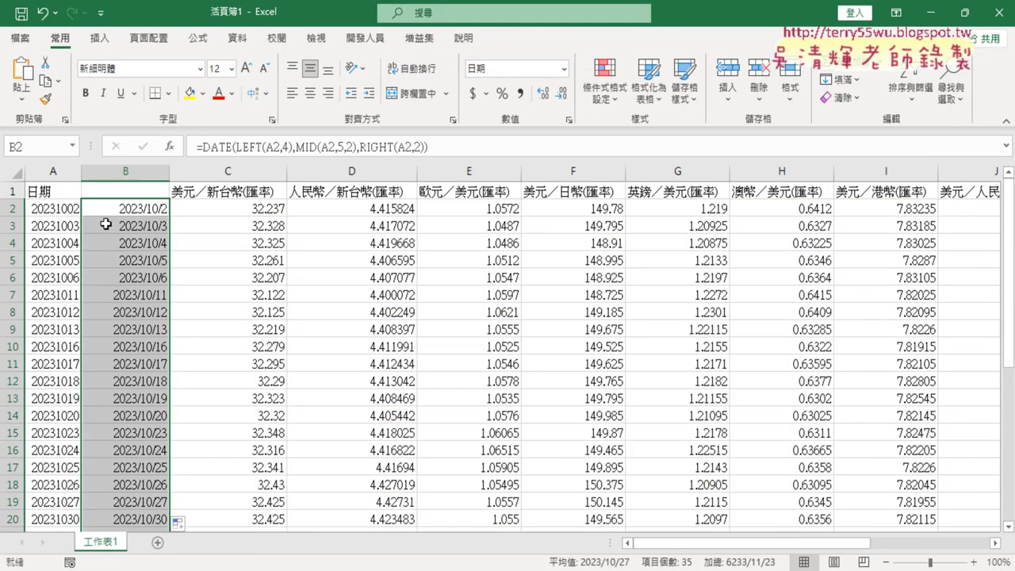
Paste column B's converted dates into column A as values, then check B2 and A2
key("ctrl+c")
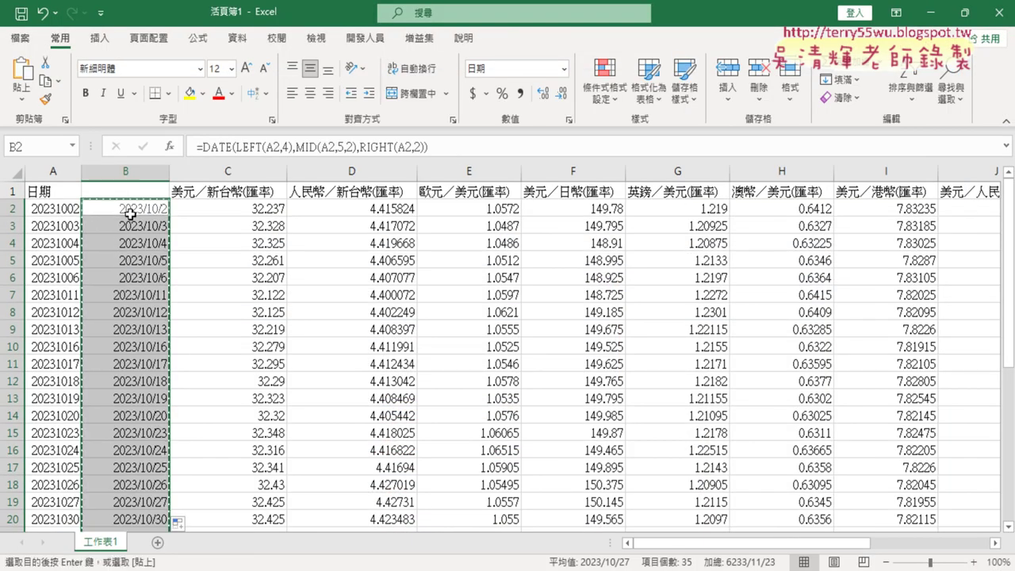
left_click(130, 212, "ctrl")
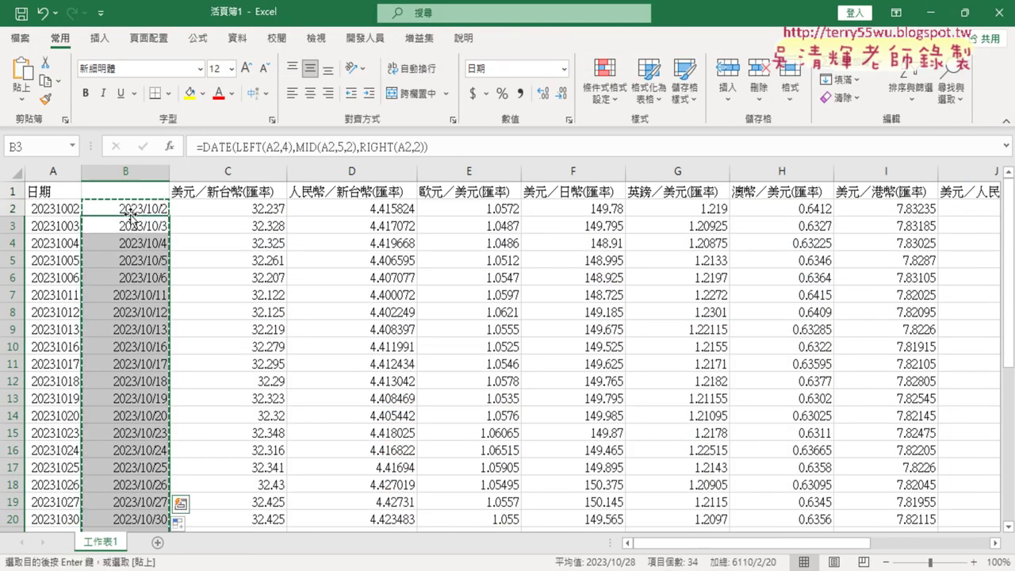
left_click(50, 209)
right_click(50, 210)
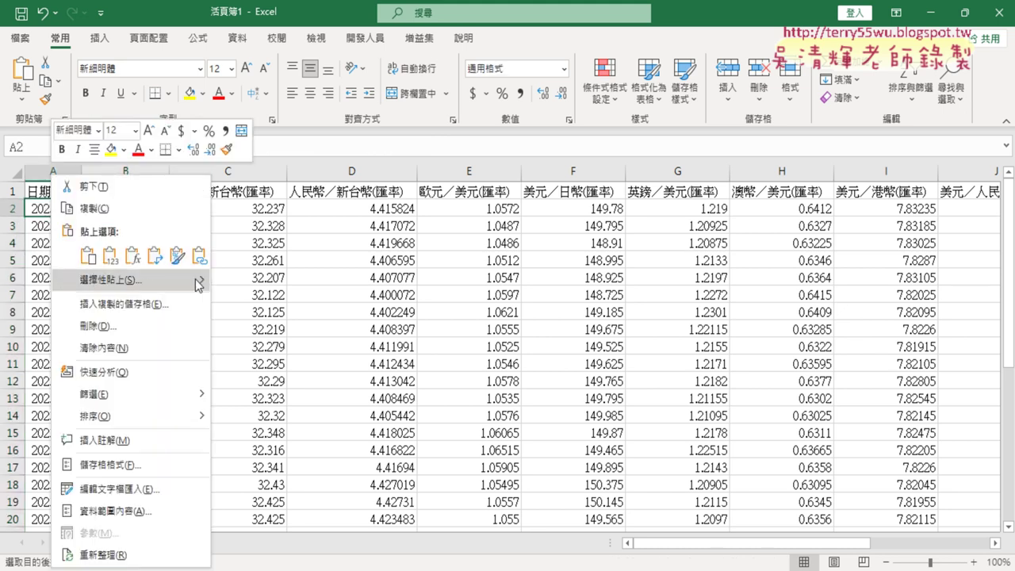
mouse_move(203, 284)
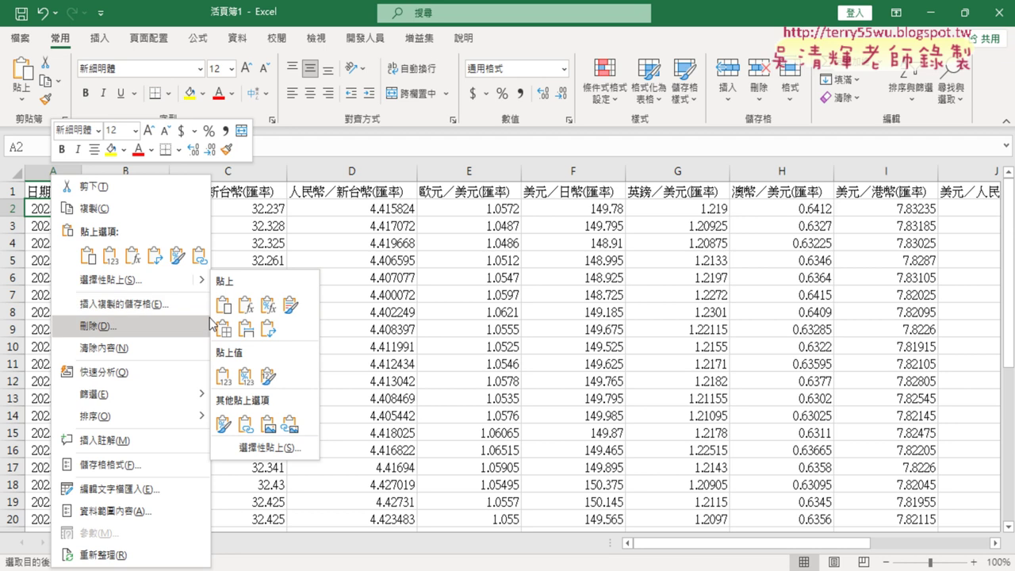
left_click(224, 381)
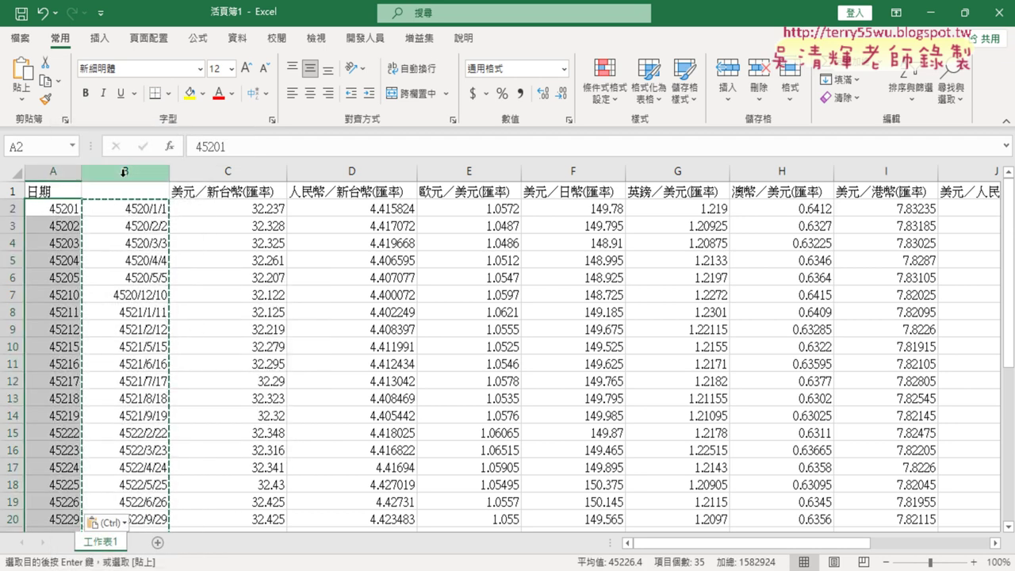
left_click(145, 210)
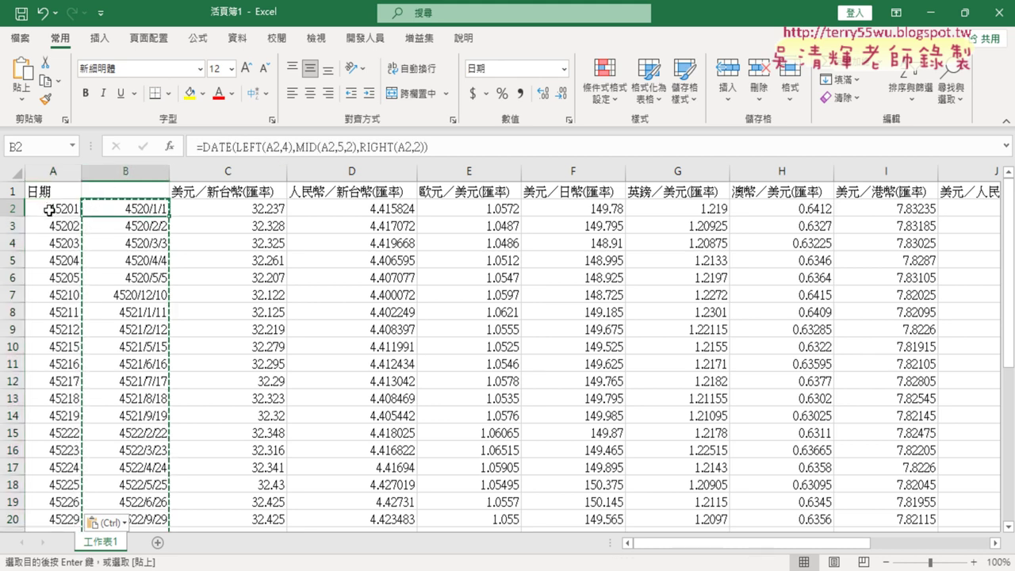
left_click(49, 208)
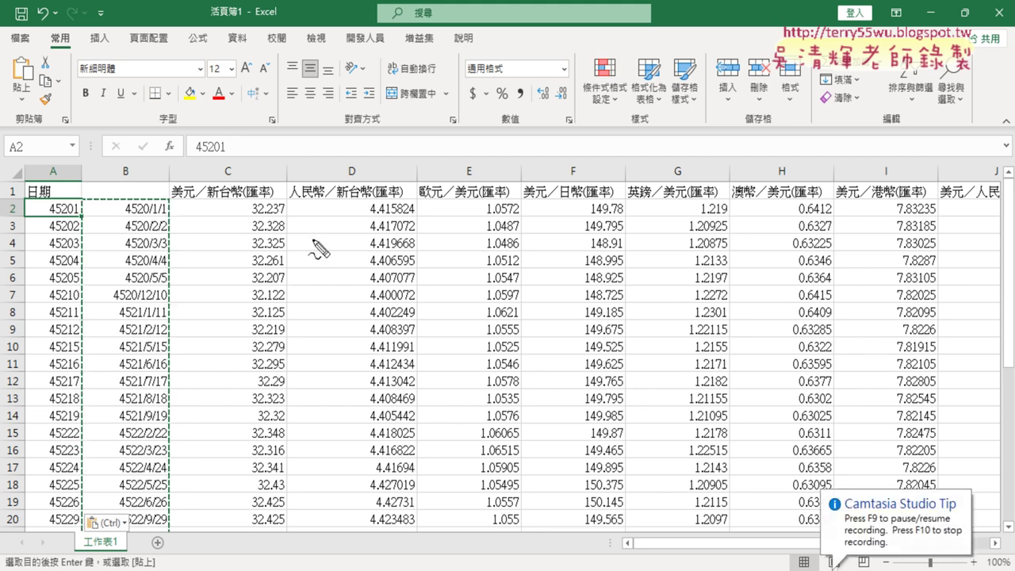
left_click_drag(255, 224, 255, 284)
left_click_drag(305, 237, 287, 273)
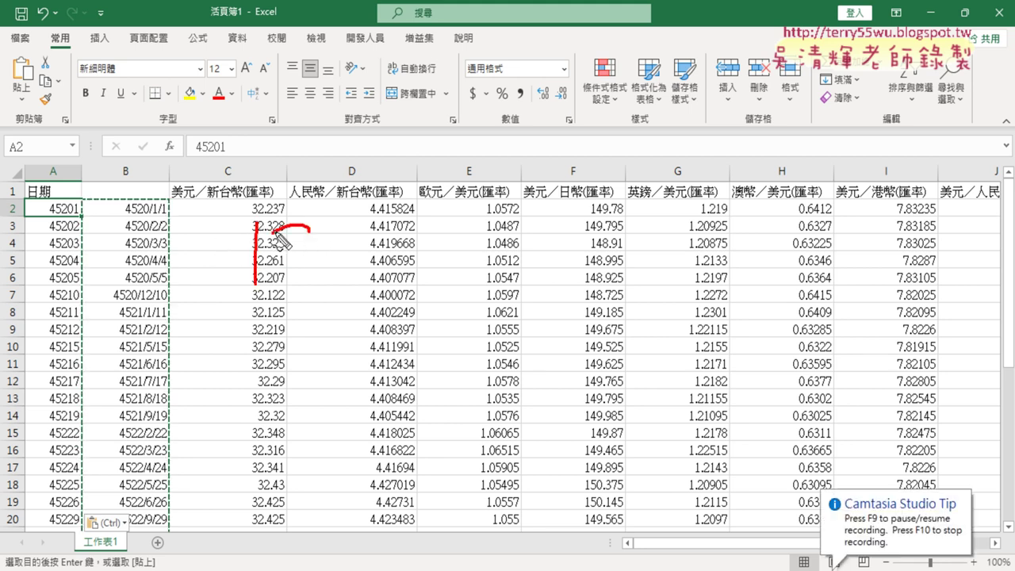
left_click_drag(330, 238, 357, 236)
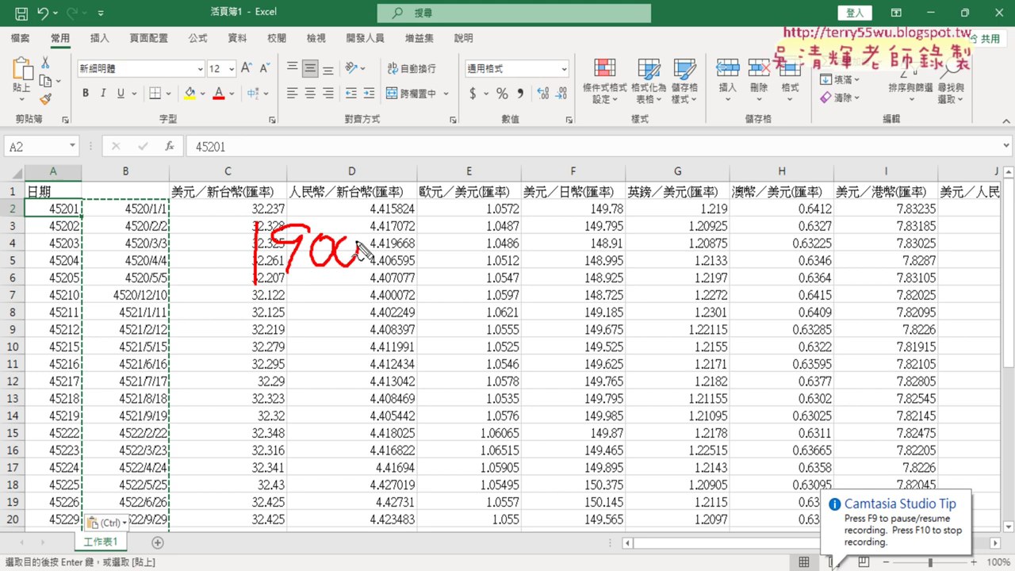
mouse_move(335, 300)
left_mouse_down()
mouse_move(400, 226)
mouse_move(408, 261)
left_mouse_up()
left_click_drag(448, 204, 365, 310)
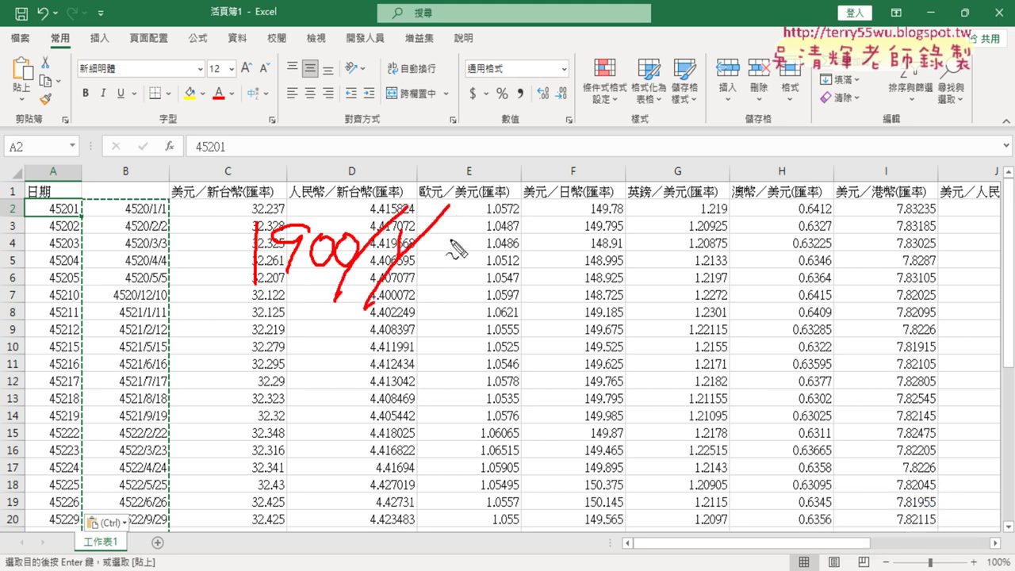
left_click_drag(469, 229, 448, 282)
left_click_drag(233, 321, 517, 309)
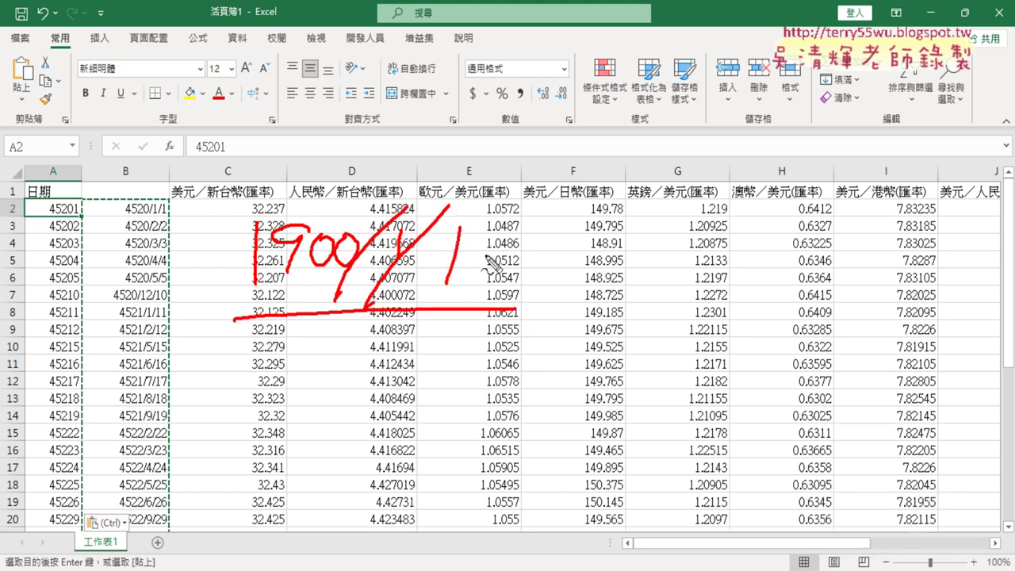
left_click_drag(681, 210, 643, 308)
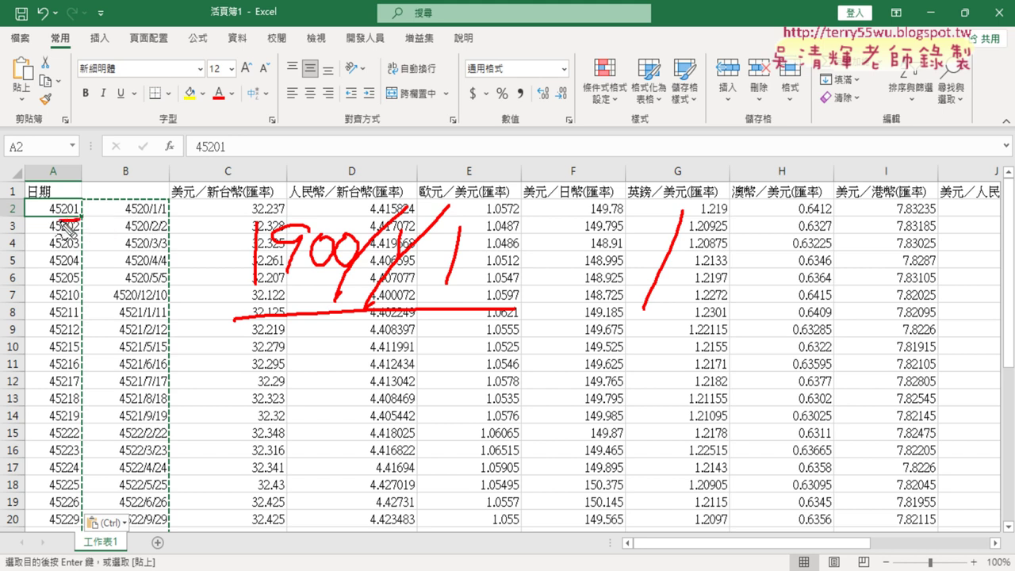
left_click_drag(77, 214, 41, 217)
key("Escape")
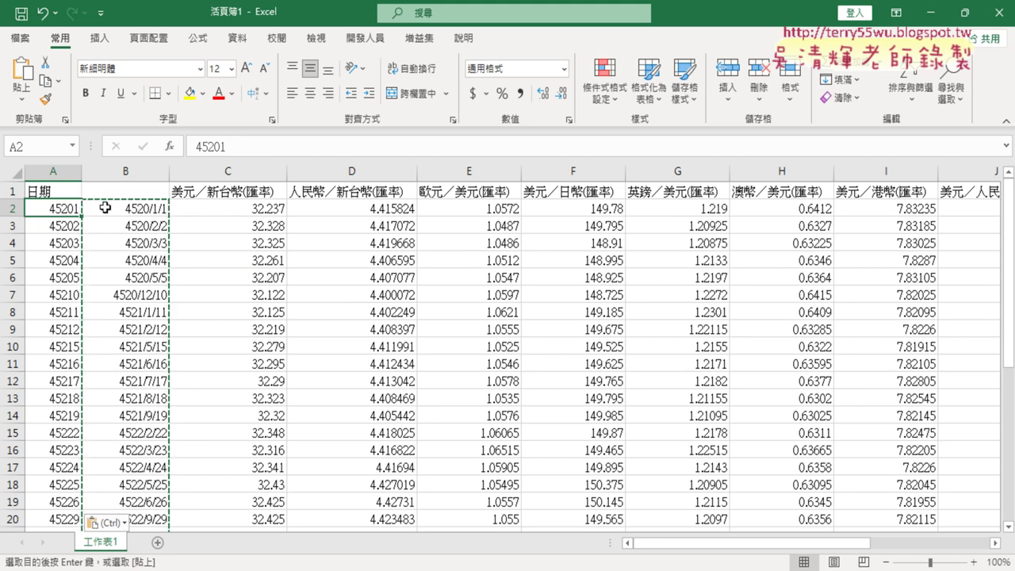
Apply the Date number format to A2:A36 so it shows 2023/10/2 onward
key("ctrl+shift+Down")
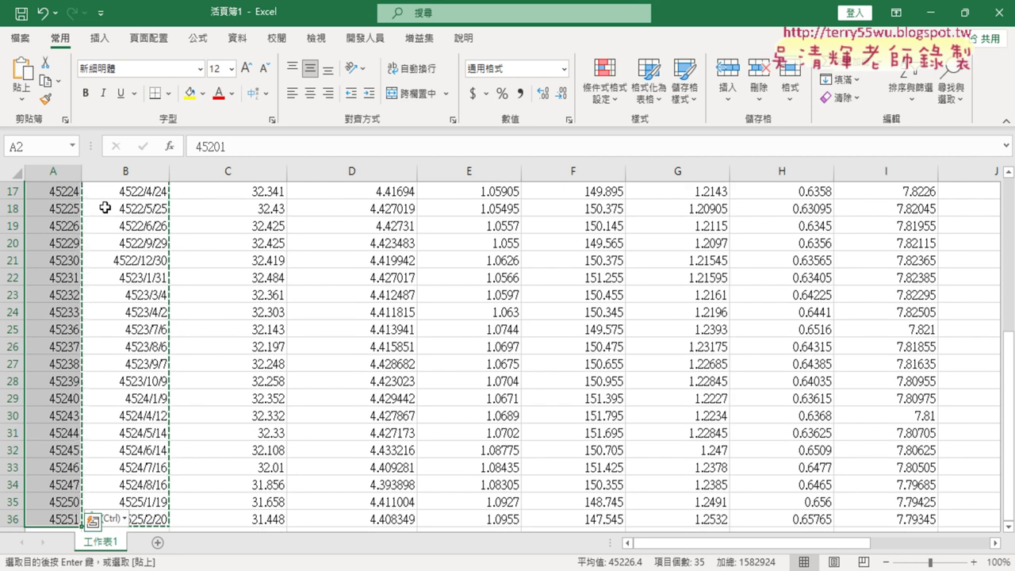
right_click(49, 215)
left_click(140, 472)
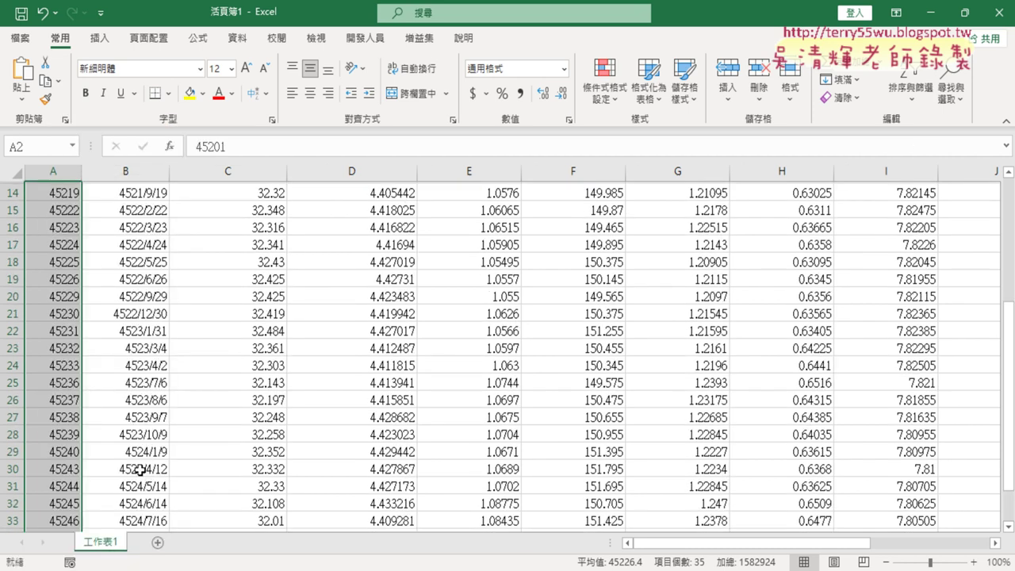
left_click(43, 257)
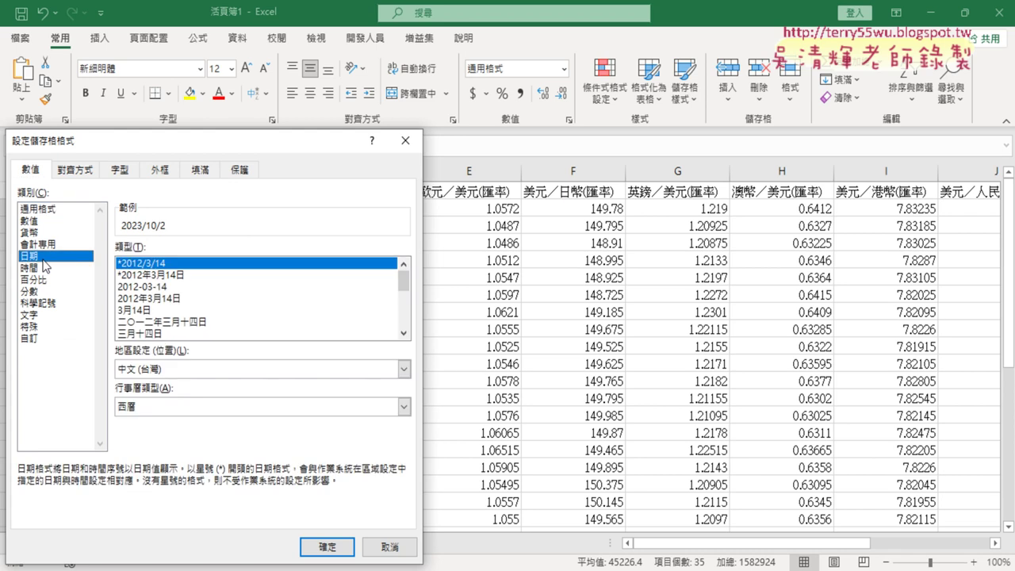
left_click_drag(218, 151, 466, 115)
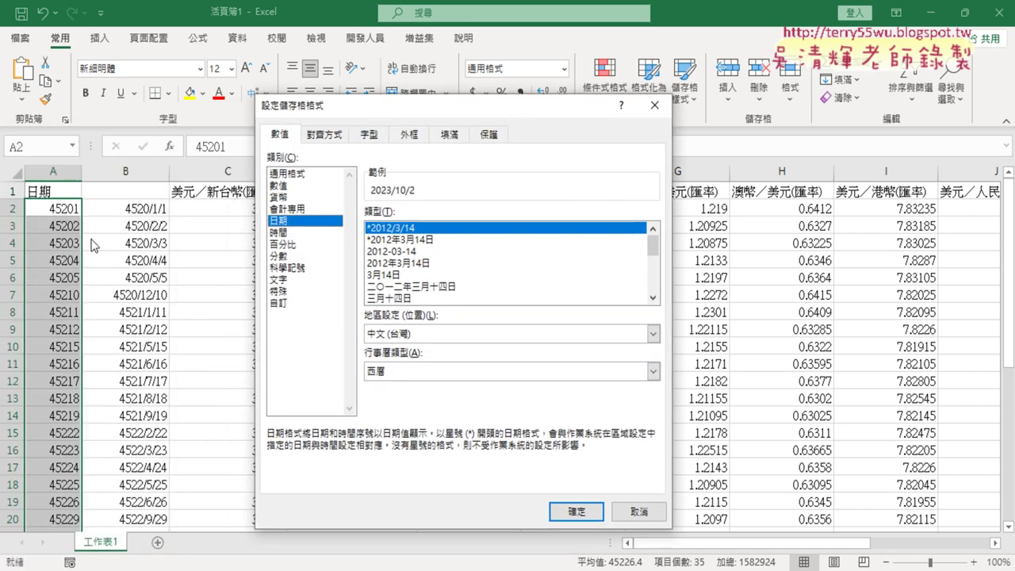
left_click(570, 511)
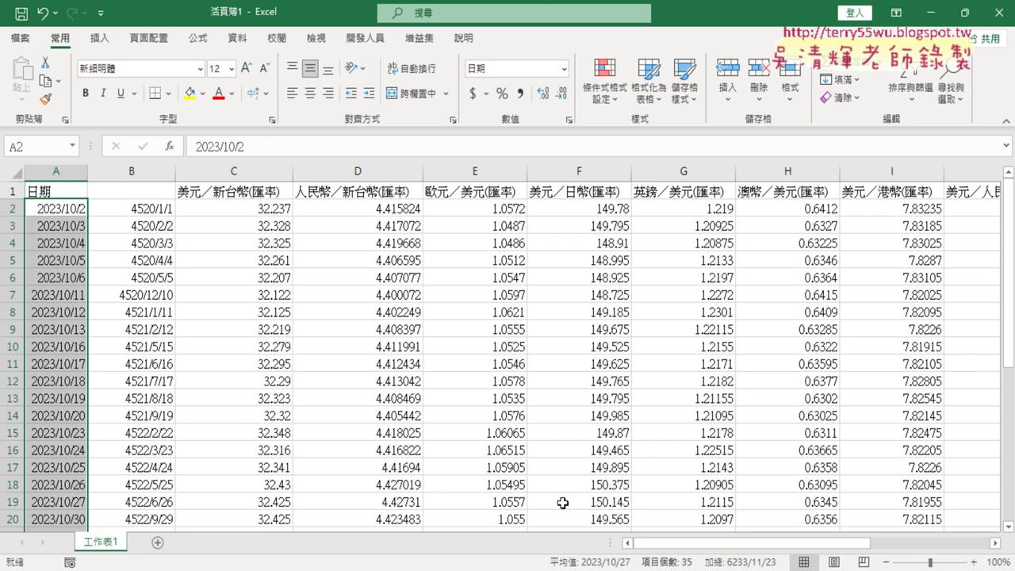
Delete the helper date column B
left_click(139, 171)
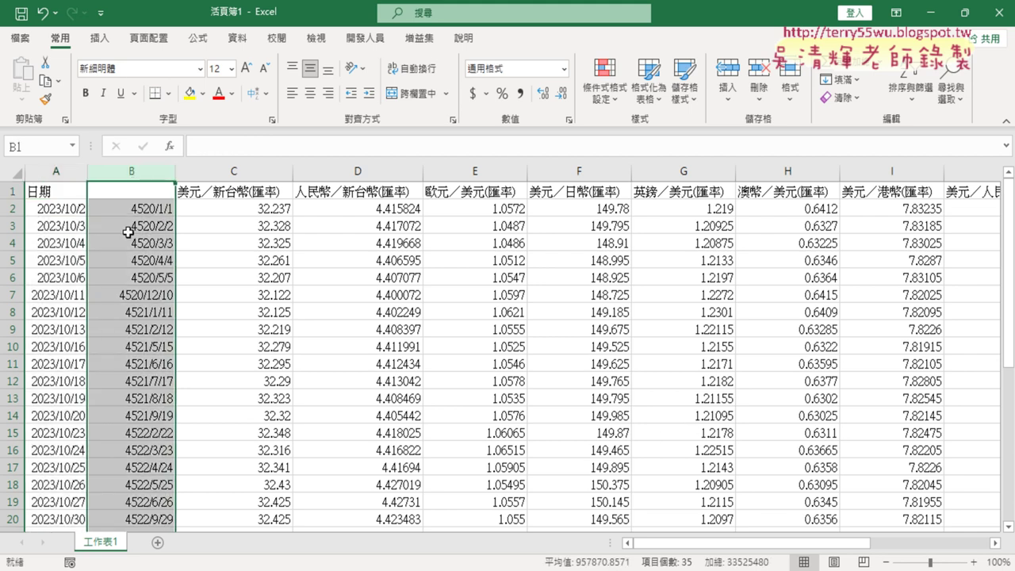
right_click(127, 267)
left_click(195, 418)
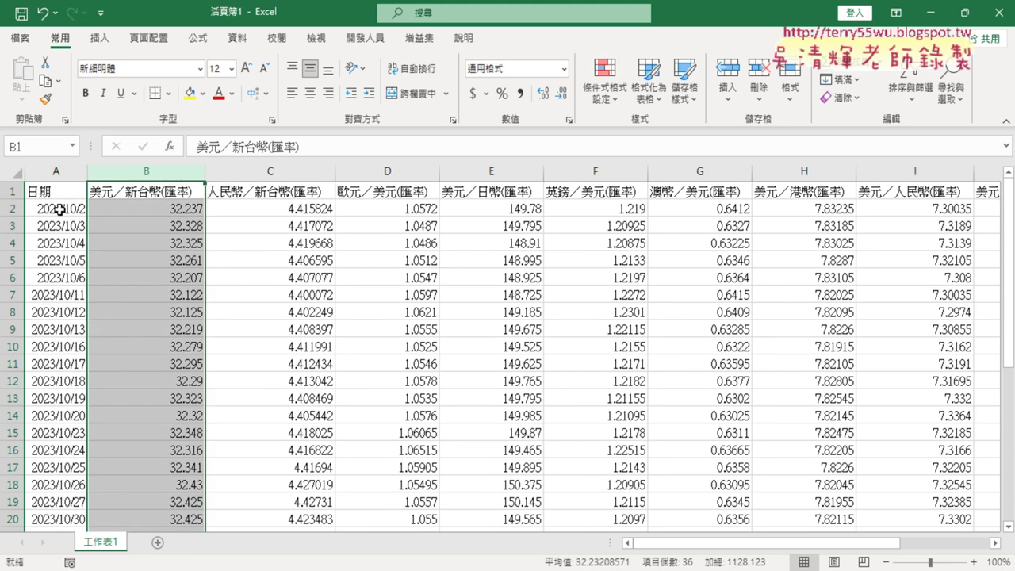
Start the chart range at the 日期 header in A1 and scroll down toward row 36
left_click(59, 210)
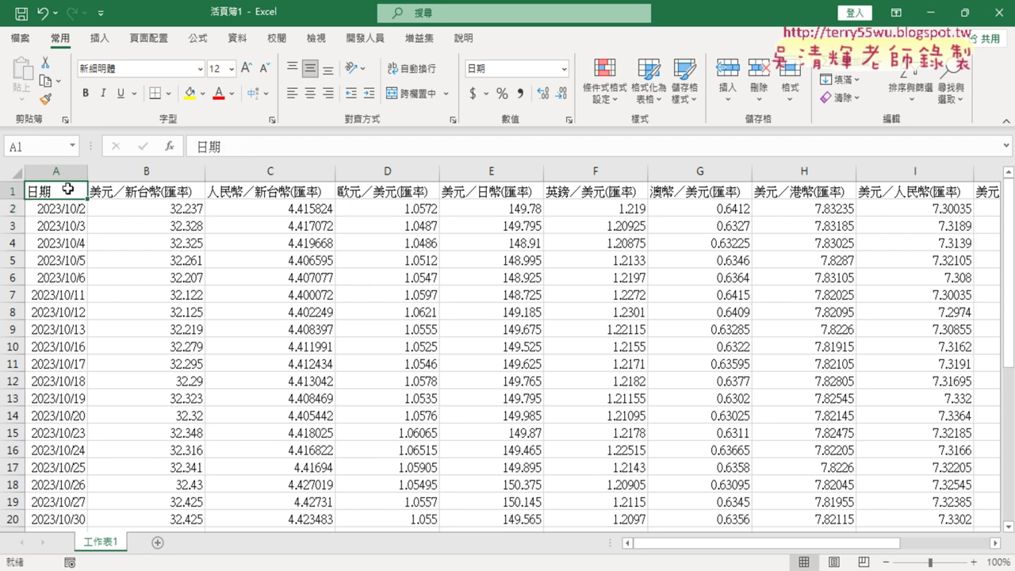
left_click_drag(50, 188, 155, 185)
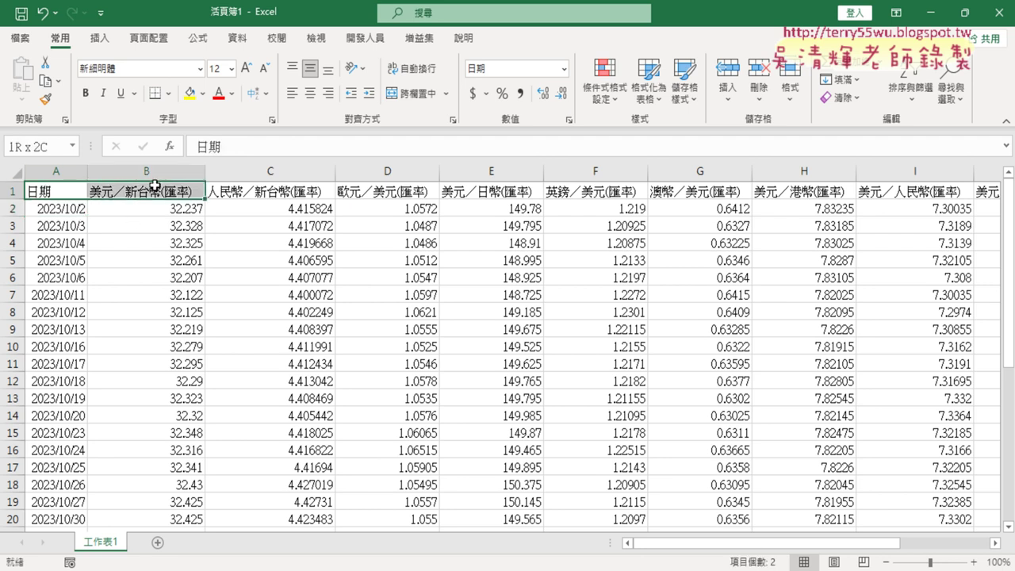
left_click(53, 191)
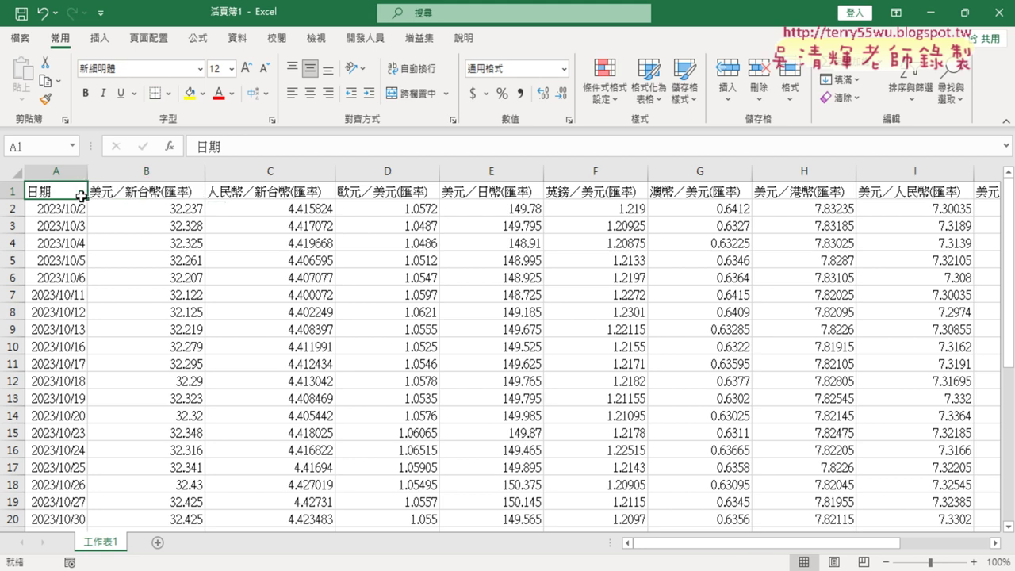
scroll(137, 335, "down", 9)
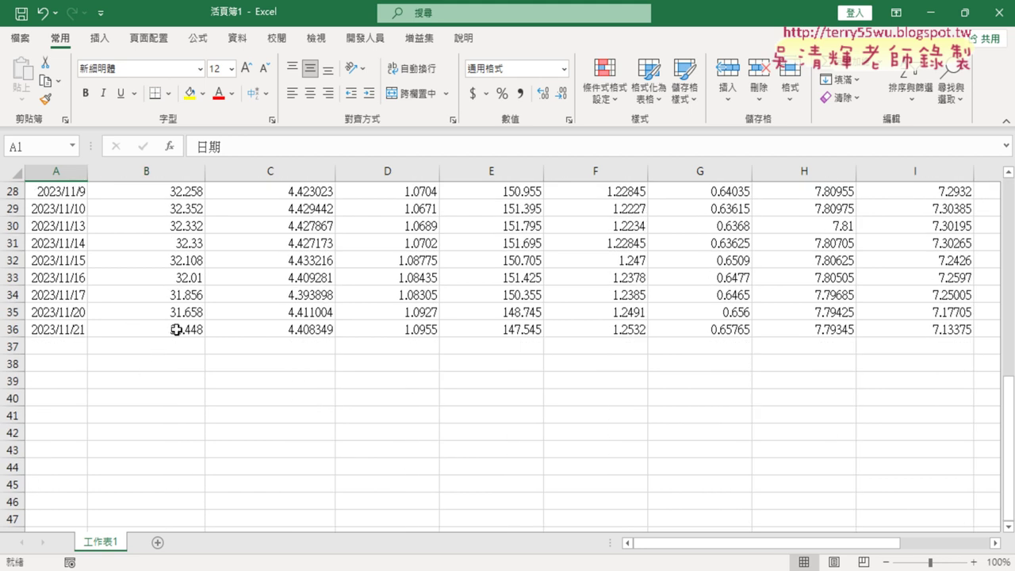
Select A1:B36 and insert a Line with Markers chart of the USD/TWD rates
left_click(176, 329, "shift")
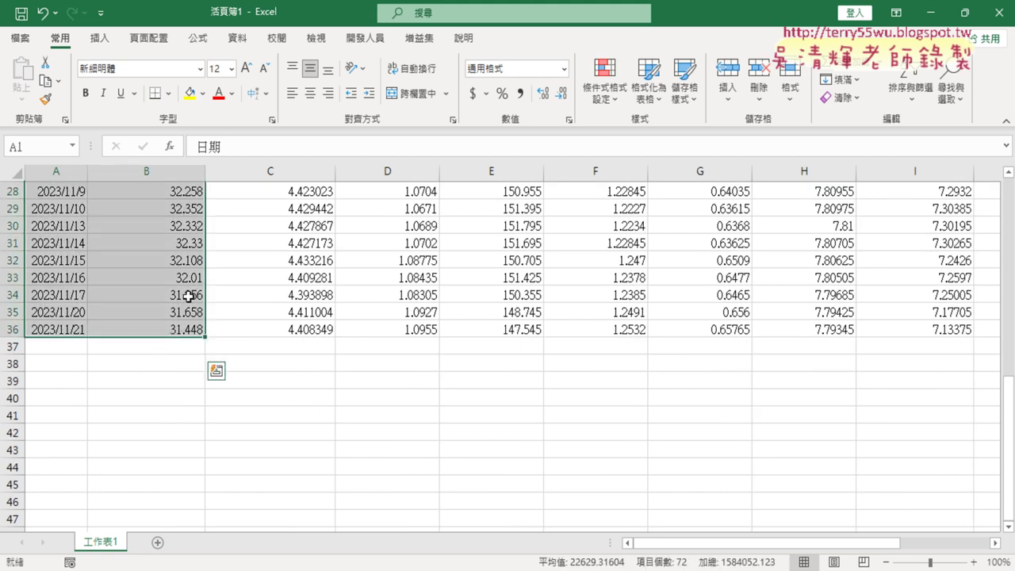
left_click(100, 38)
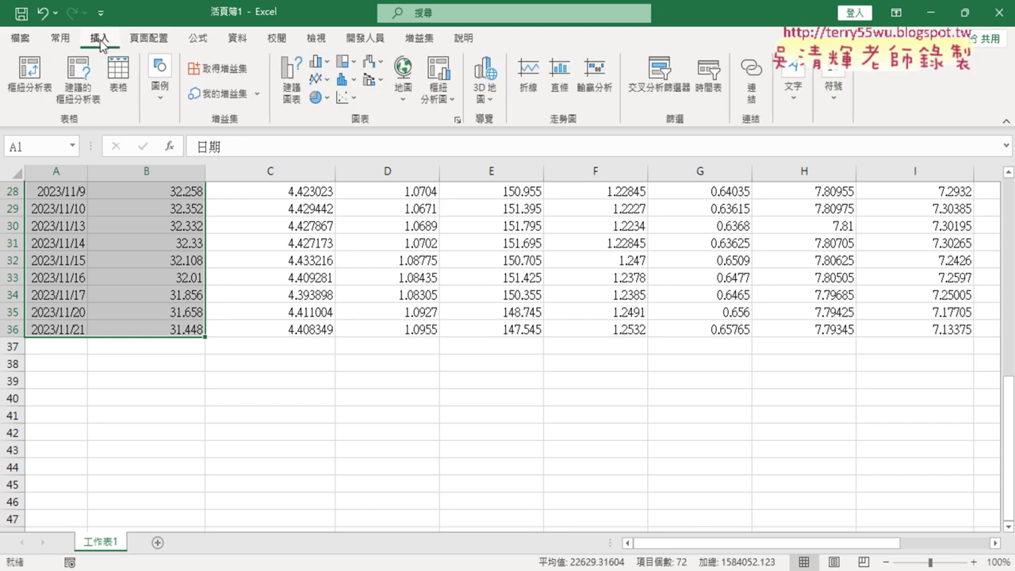
left_click(326, 81)
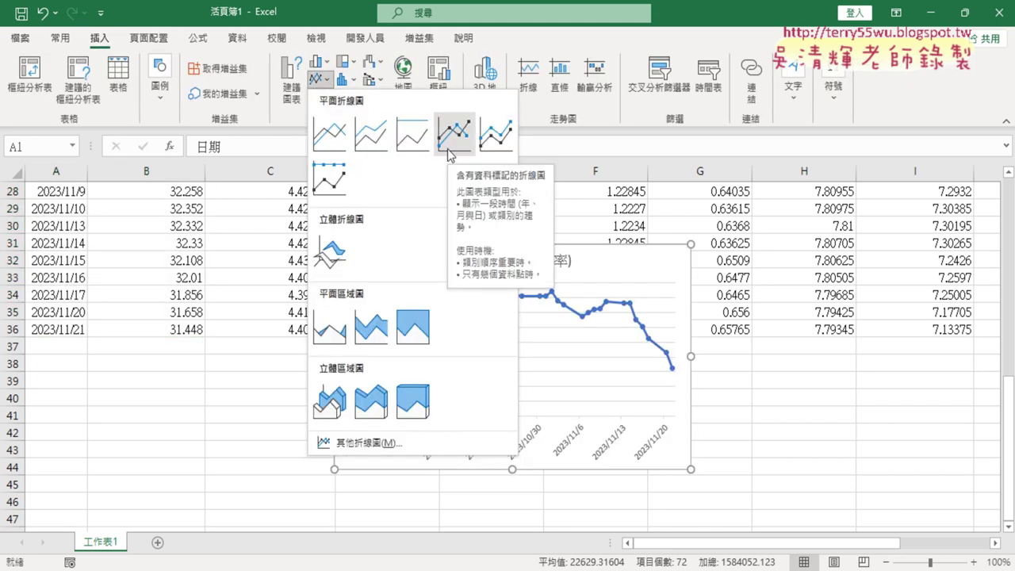
left_click(449, 136)
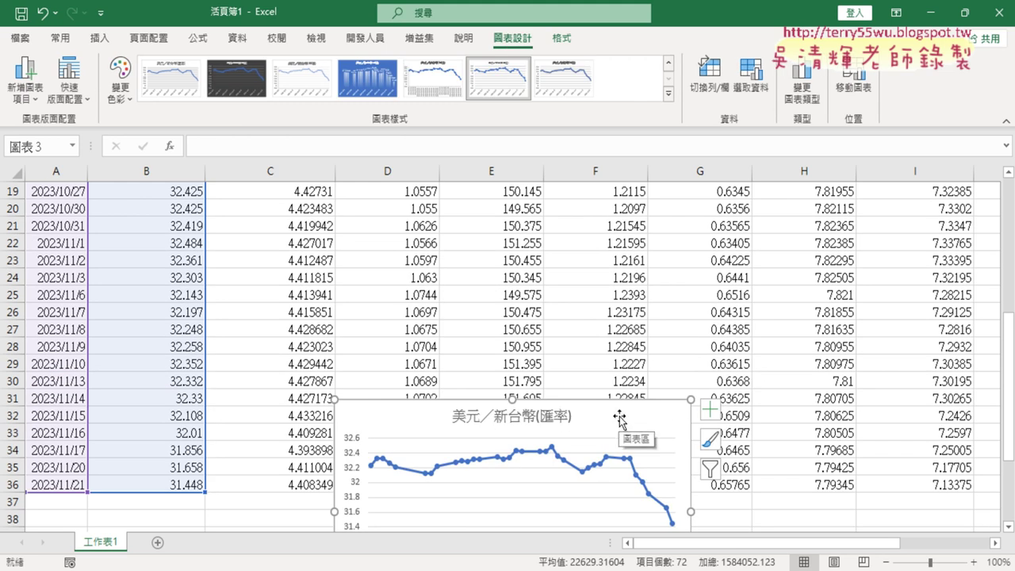
Move the 美元／新台幣(匯率) chart off the data to sit over columns M–S
left_click_drag(619, 417, 762, 217)
left_click_drag(859, 542, 945, 542)
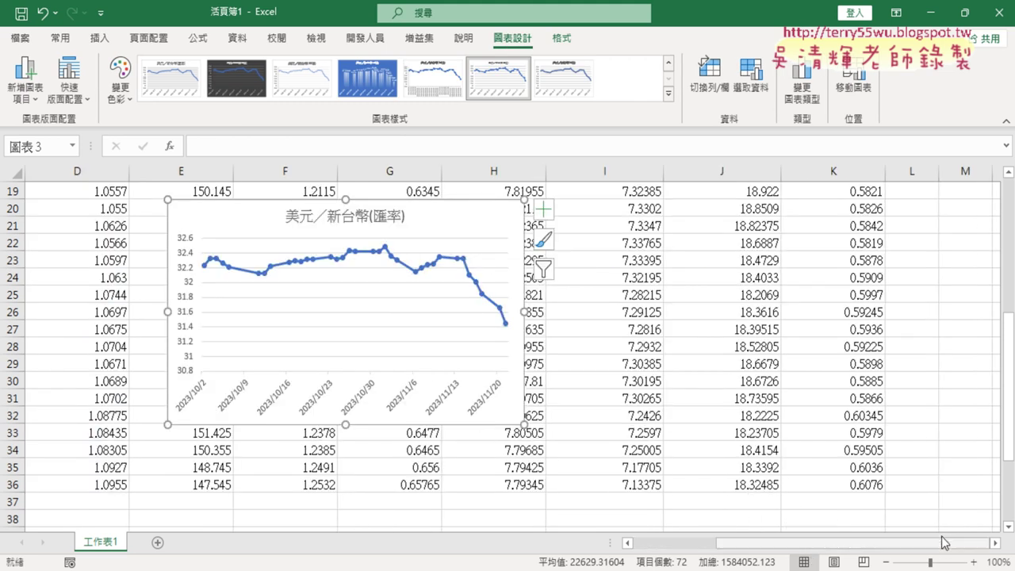
scroll(896, 476, "up", 4)
mouse_move(481, 481)
left_mouse_down()
mouse_move(881, 233)
mouse_move(374, 456)
left_mouse_up()
left_click(995, 543)
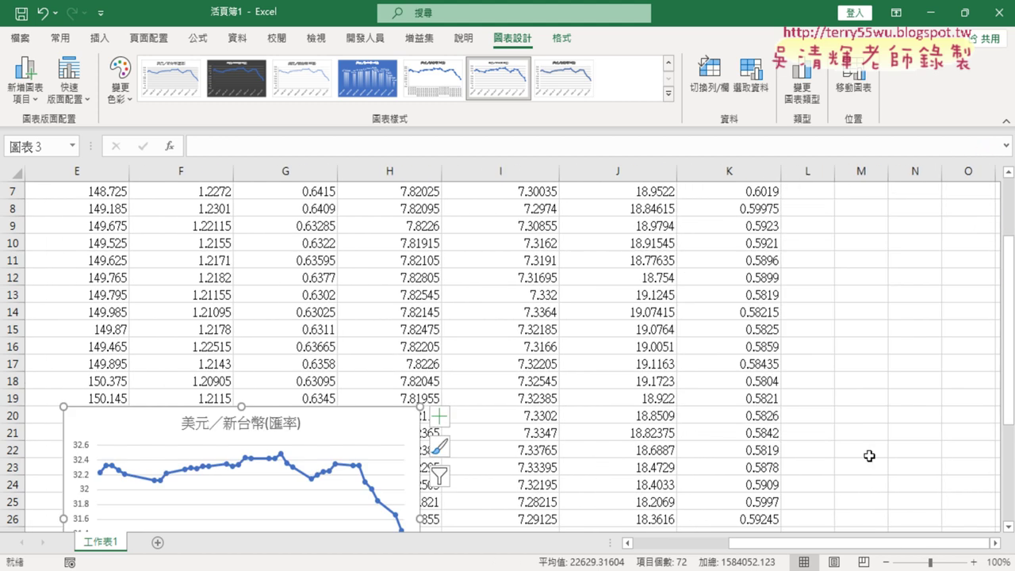
left_click(995, 543)
left_click(995, 543)
left_click_drag(175, 430, 925, 210)
left_click_drag(703, 206, 717, 198)
Stretch the chart's right edge to column V and make it shorter and flatter
left_click(716, 197)
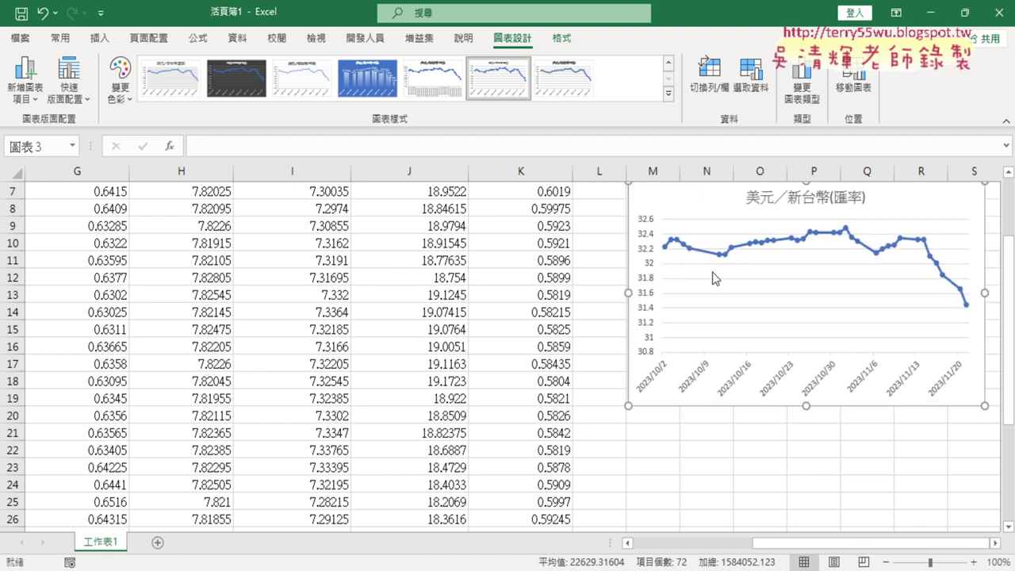
left_click(996, 543)
left_click(995, 542)
left_click(996, 543)
left_click(996, 543)
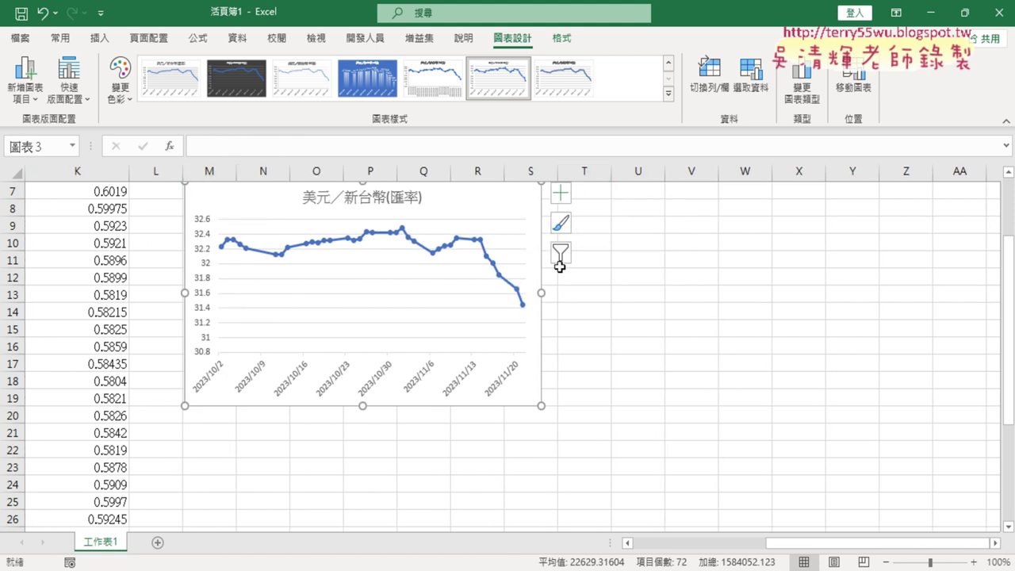
left_click_drag(541, 292, 771, 293)
left_click_drag(221, 164, 770, 174)
mouse_move(769, 281)
left_mouse_down()
mouse_move(823, 292)
mouse_move(718, 295)
left_mouse_up()
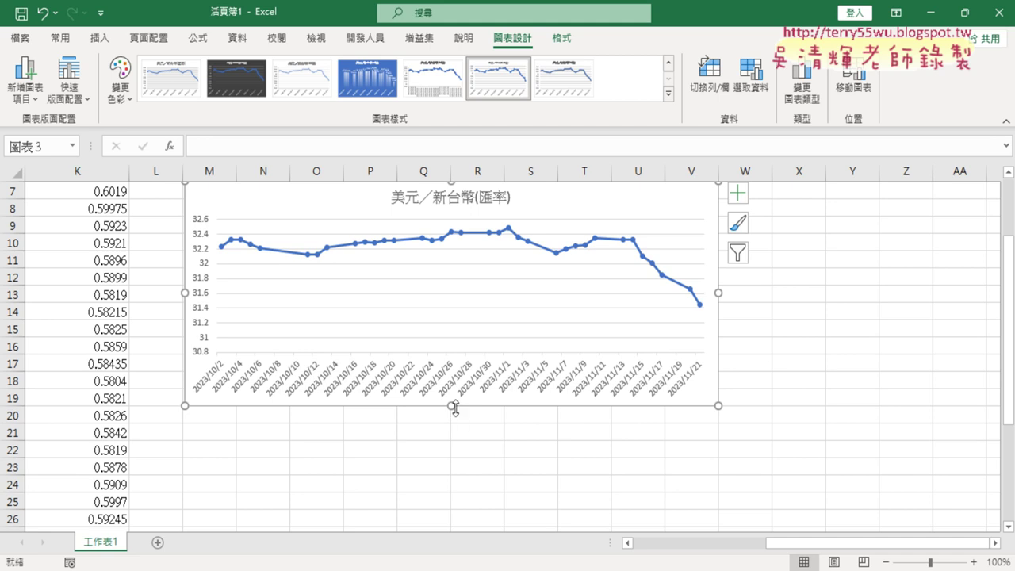
left_click_drag(452, 406, 445, 171)
scroll(700, 463, "up", 2)
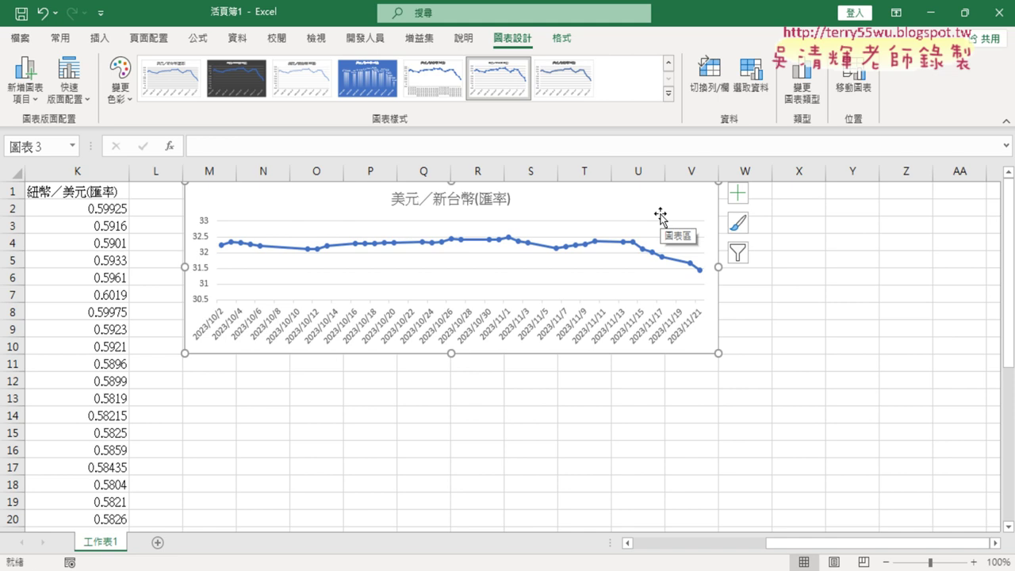
left_click_drag(820, 544, 590, 557)
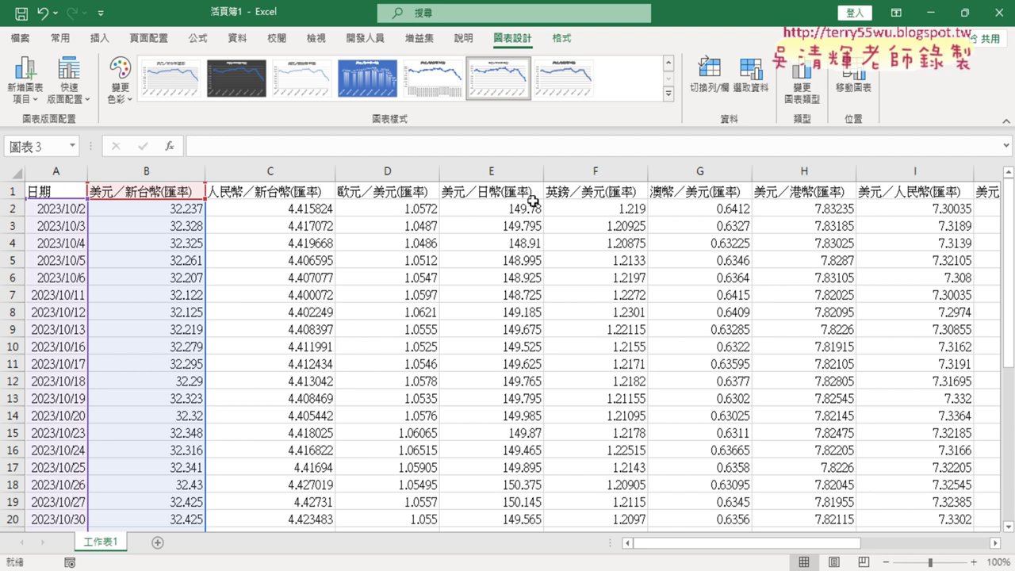
Find the 美元／新台幣(匯率) chart to the right and delete it
left_click_drag(167, 173, 908, 175)
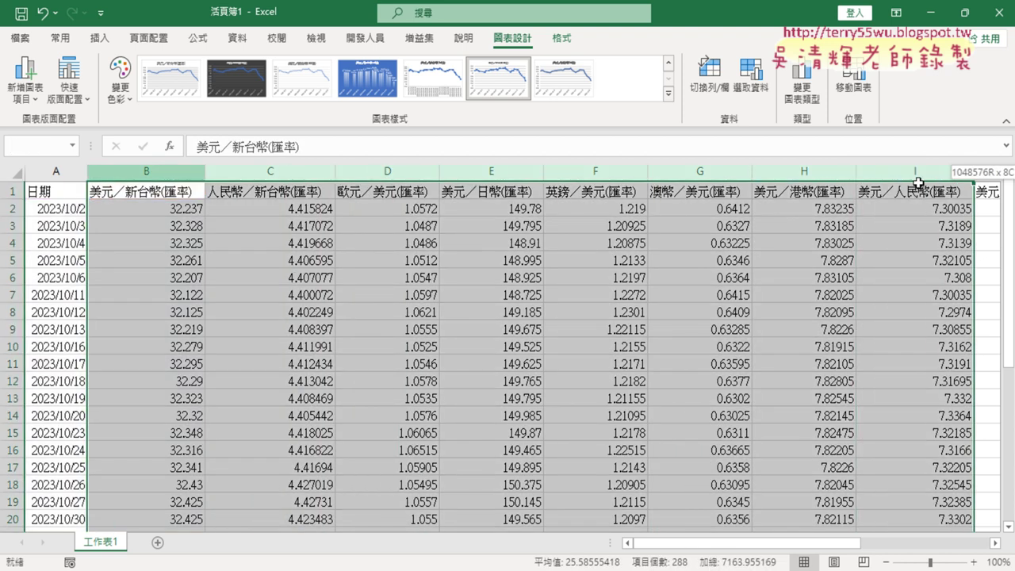
left_click(996, 543)
left_click(995, 543)
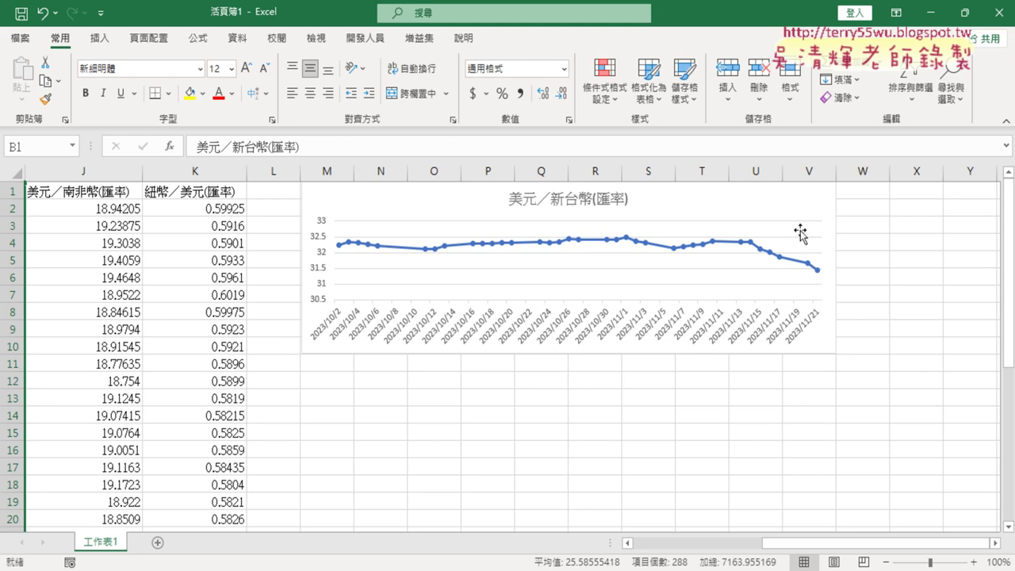
left_click(828, 199)
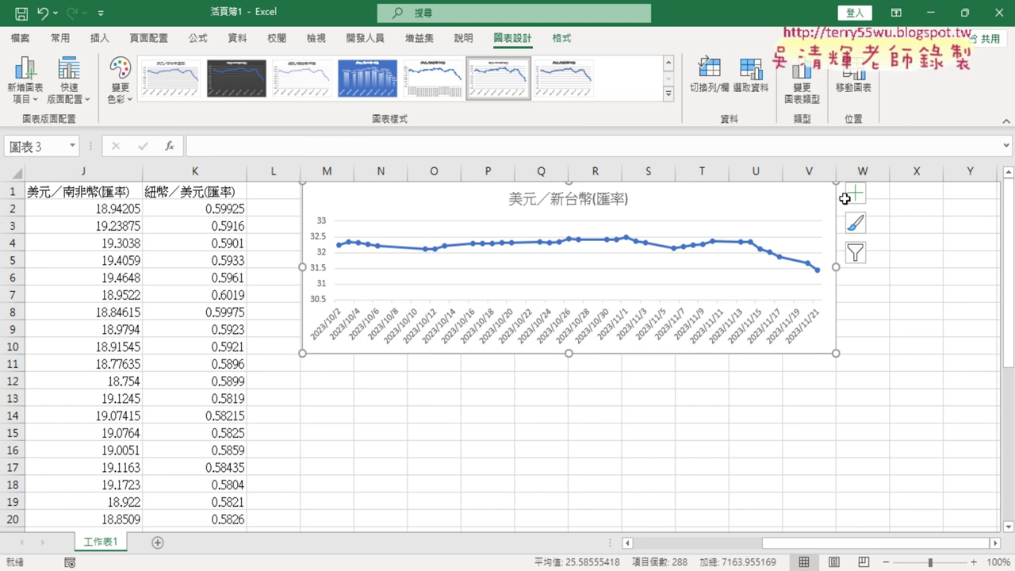
key("Delete")
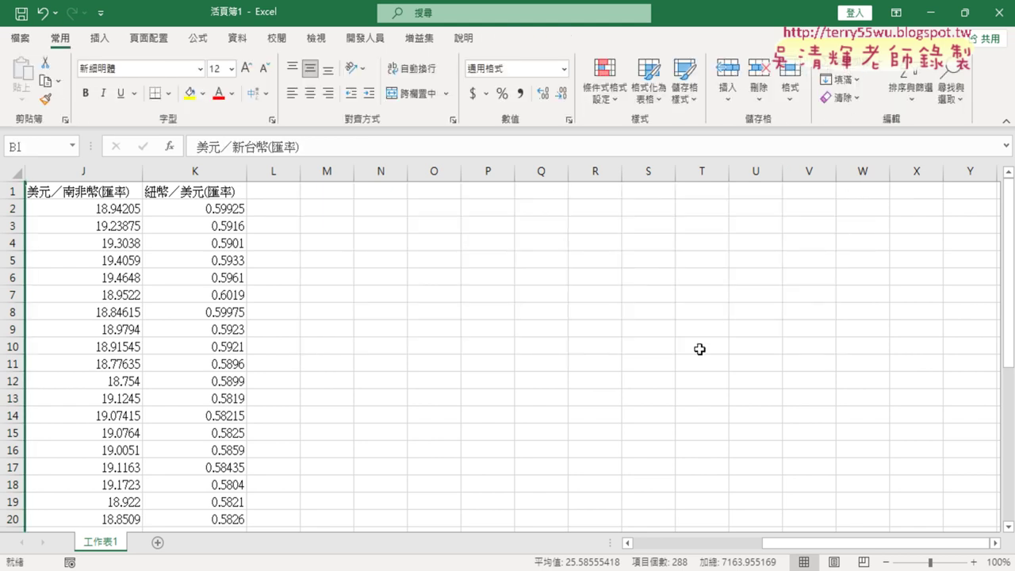
left_click_drag(832, 543, 703, 543)
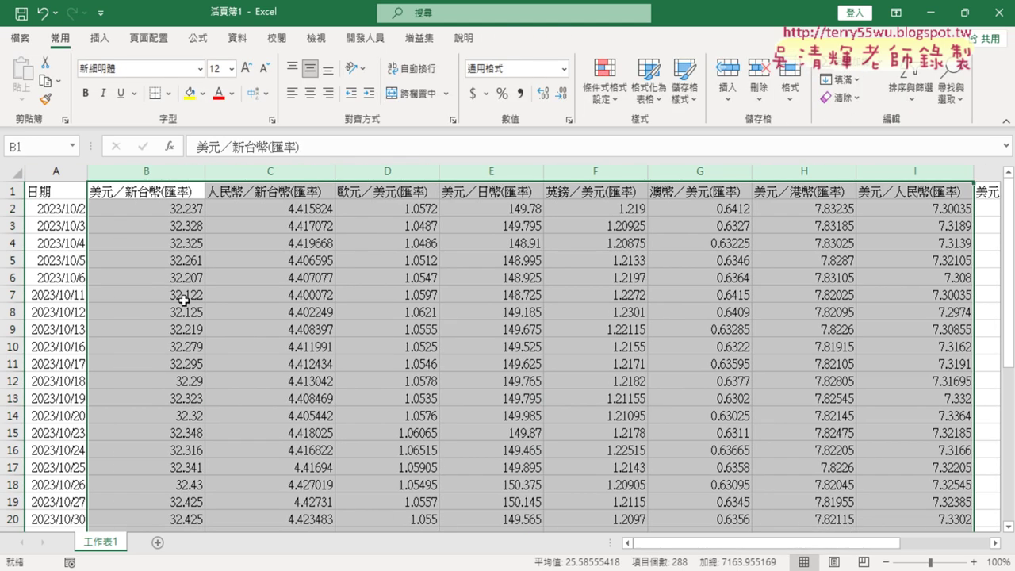
Select header cells A1:B1 and open the Line/Area chart type list on Insert
left_click(100, 38)
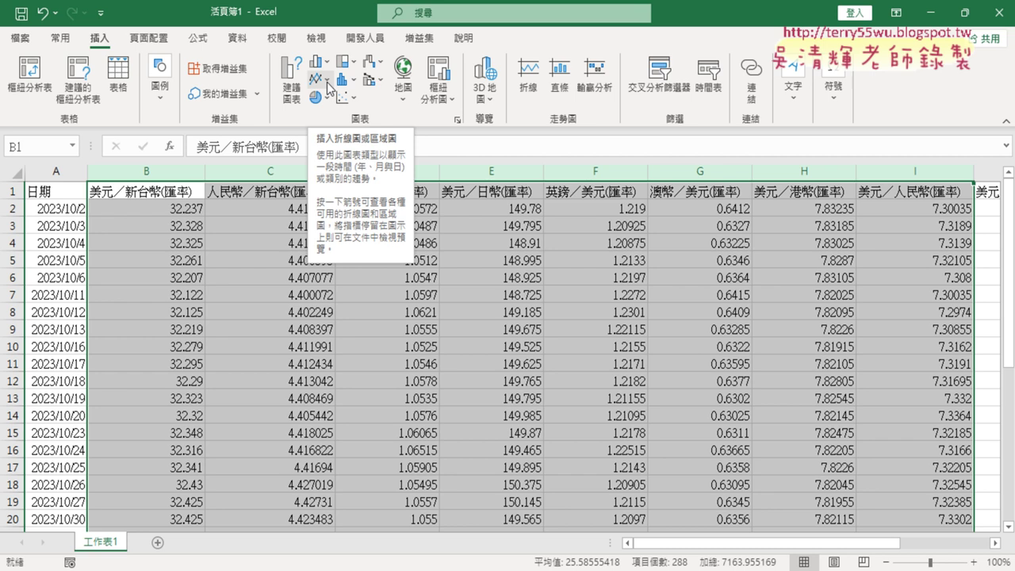
left_click(194, 279)
left_click(48, 209)
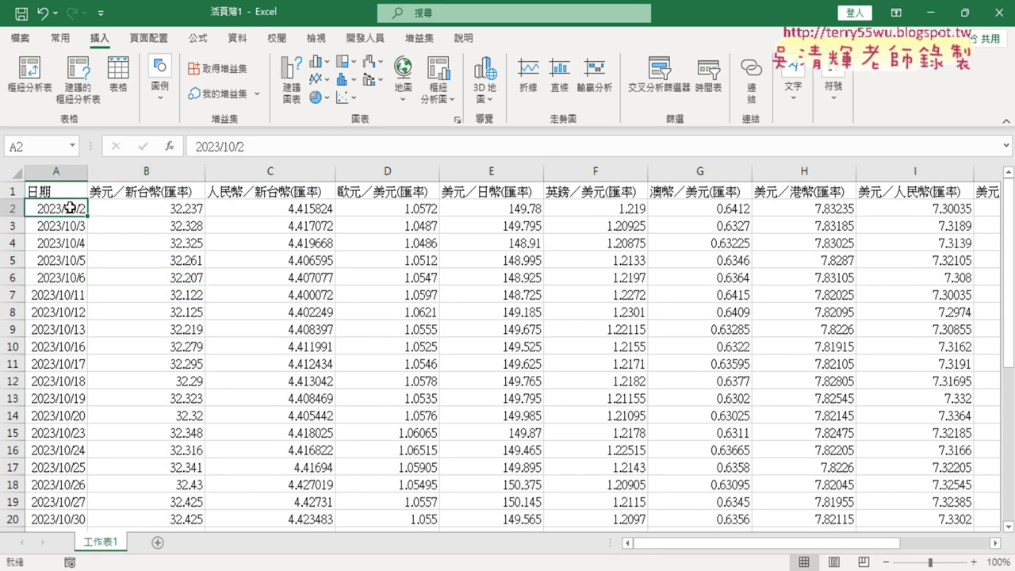
left_click_drag(54, 191, 139, 191)
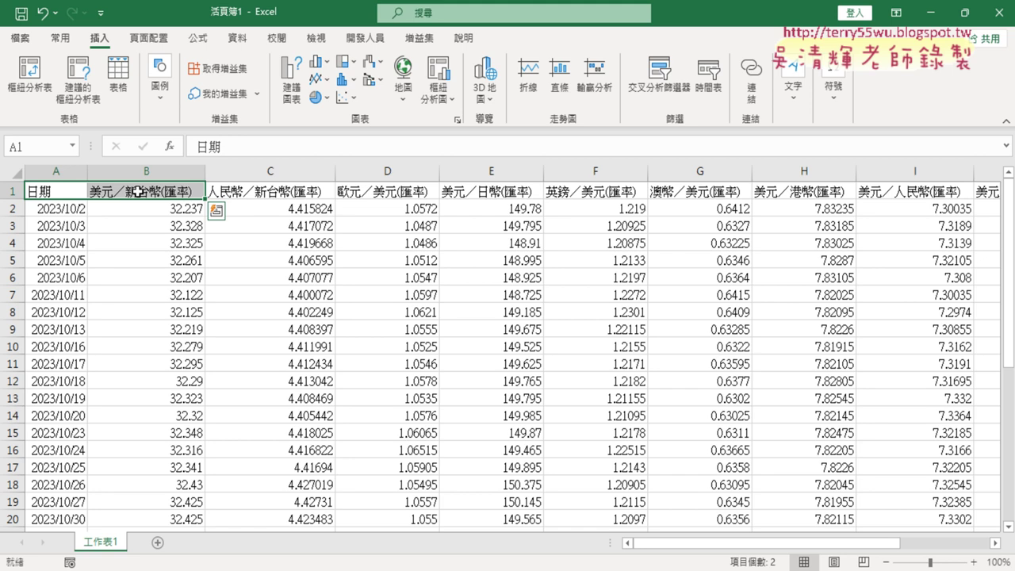
left_click(327, 79)
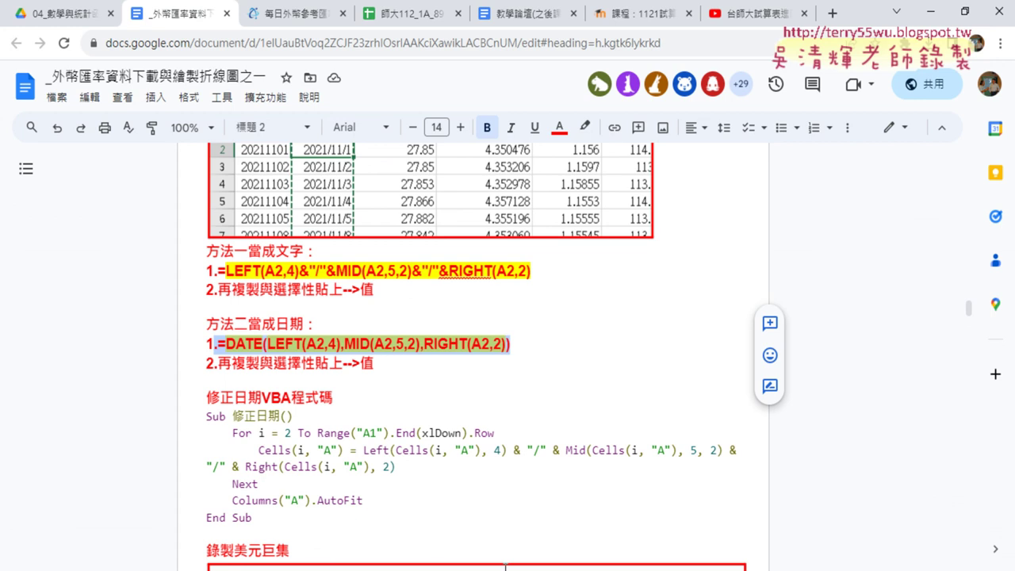
Find the 錄製美元巨集 section in the notes and select the macro name 美元折線圖
scroll(458, 376, "down", 6)
scroll(459, 367, "up", 2)
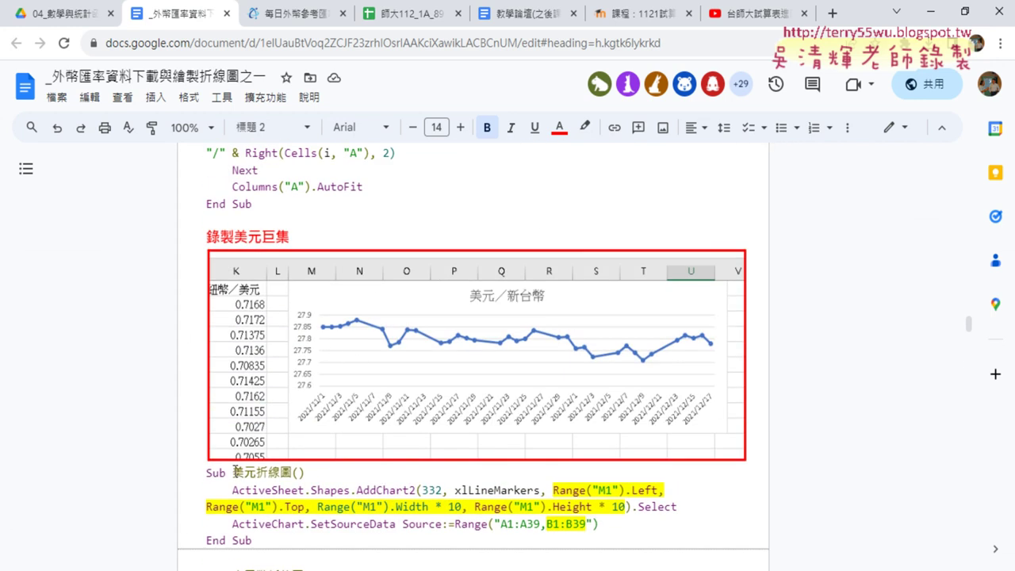
left_click_drag(233, 472, 291, 472)
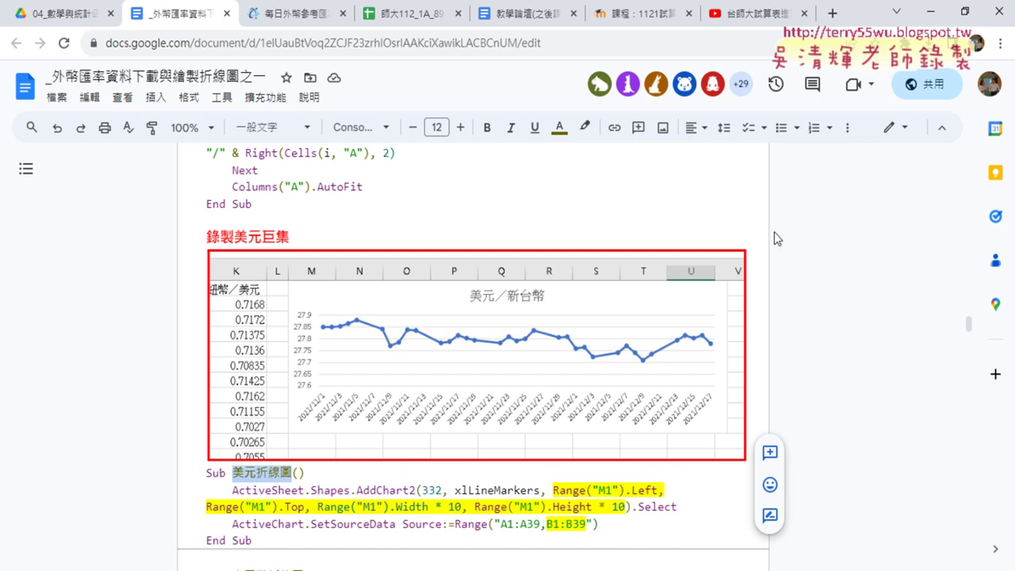
Back in Excel, select the date and USD/TWD data A1:B36
left_click(929, 11)
left_click(303, 280)
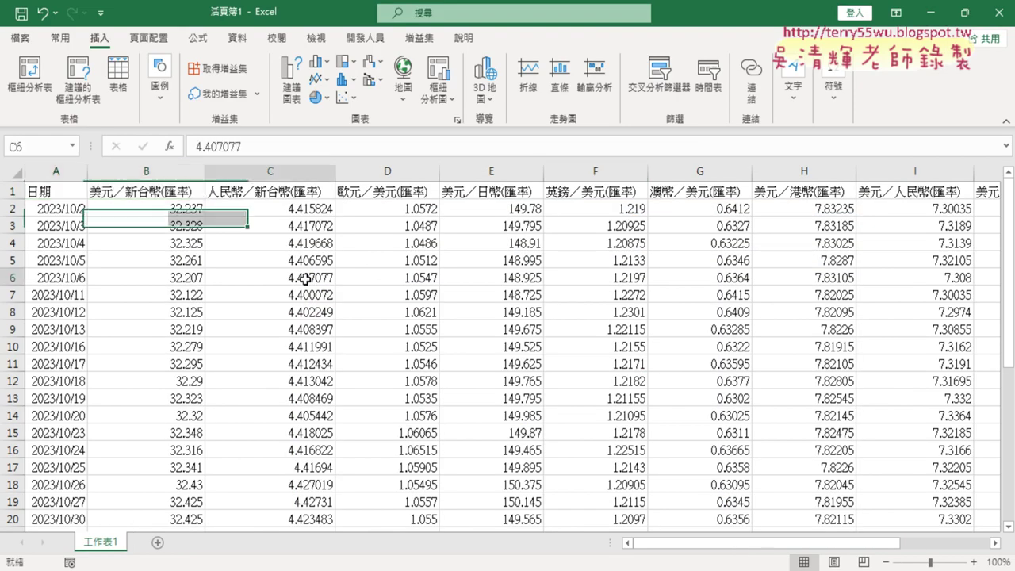
left_click(47, 194)
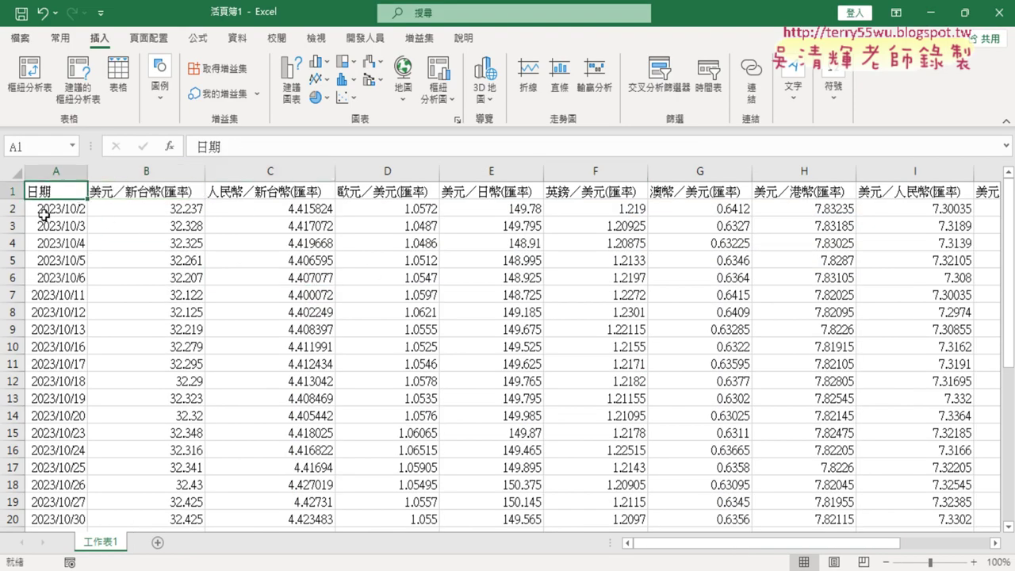
scroll(210, 328, "down", 5)
scroll(190, 380, "down", 3)
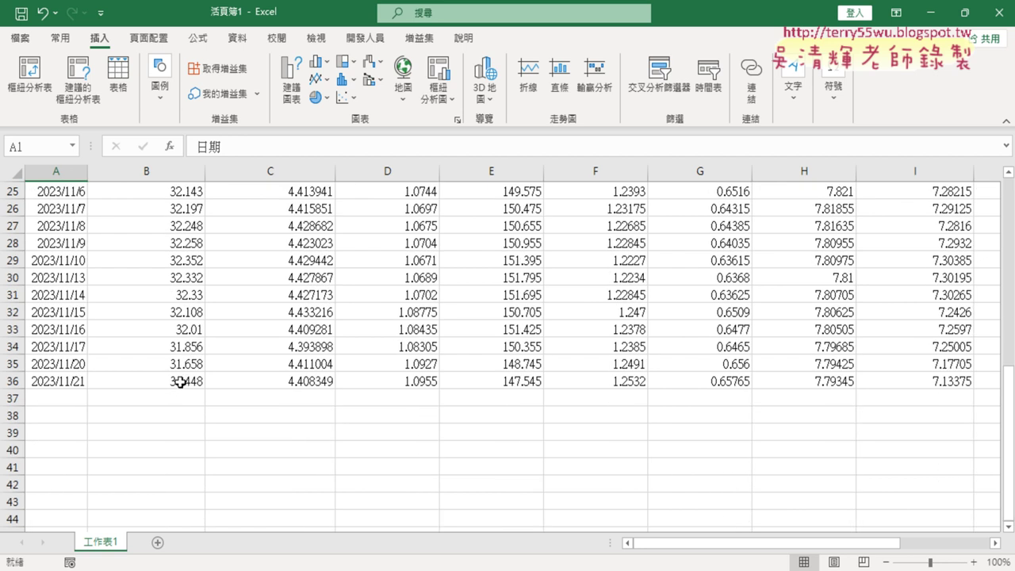
left_click(181, 380, "shift")
scroll(374, 401, "up", 8)
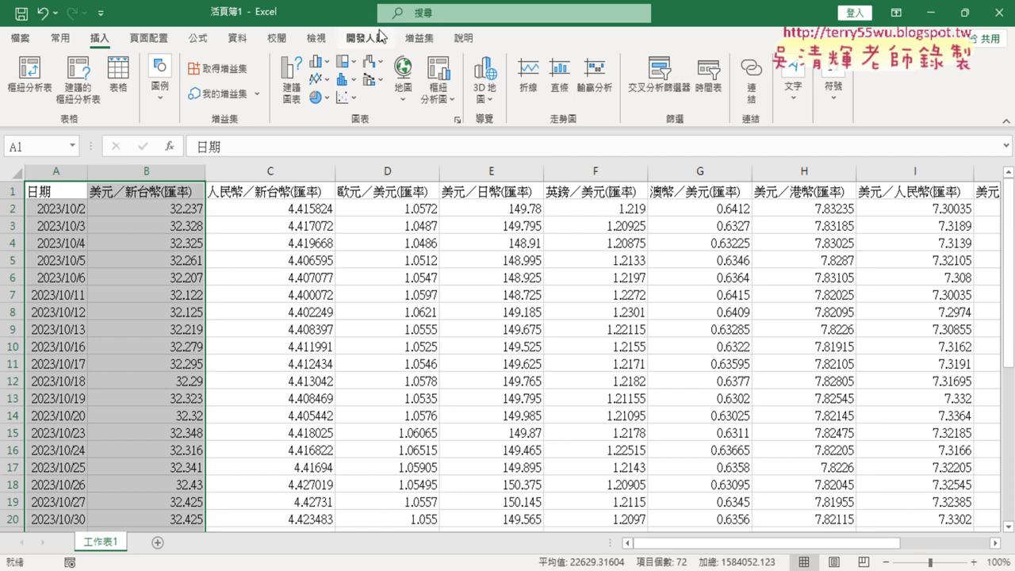
Start recording a new macro named 美元折線圖 in this workbook
left_click(365, 38)
left_click(115, 63)
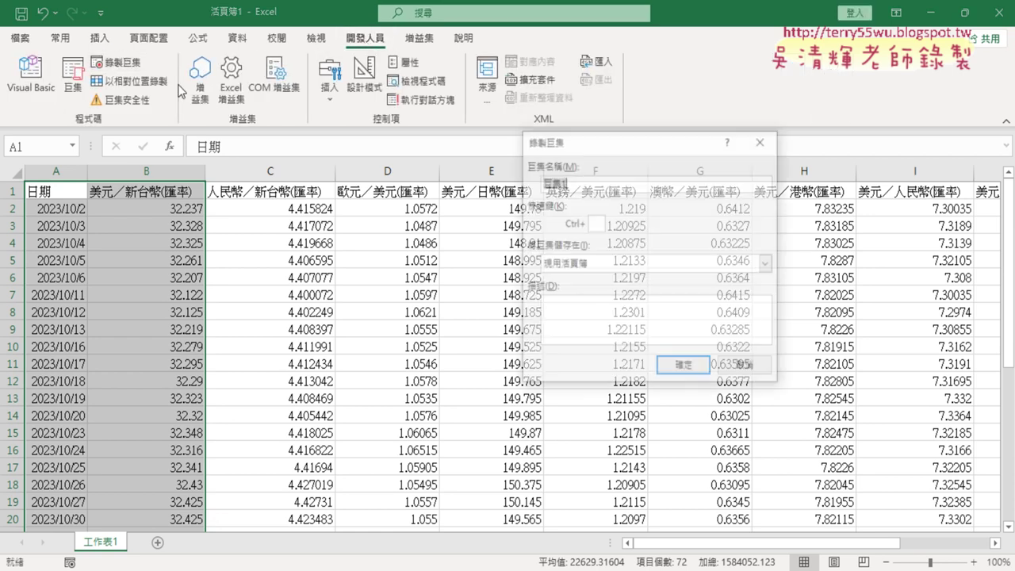
type("美元折線圖")
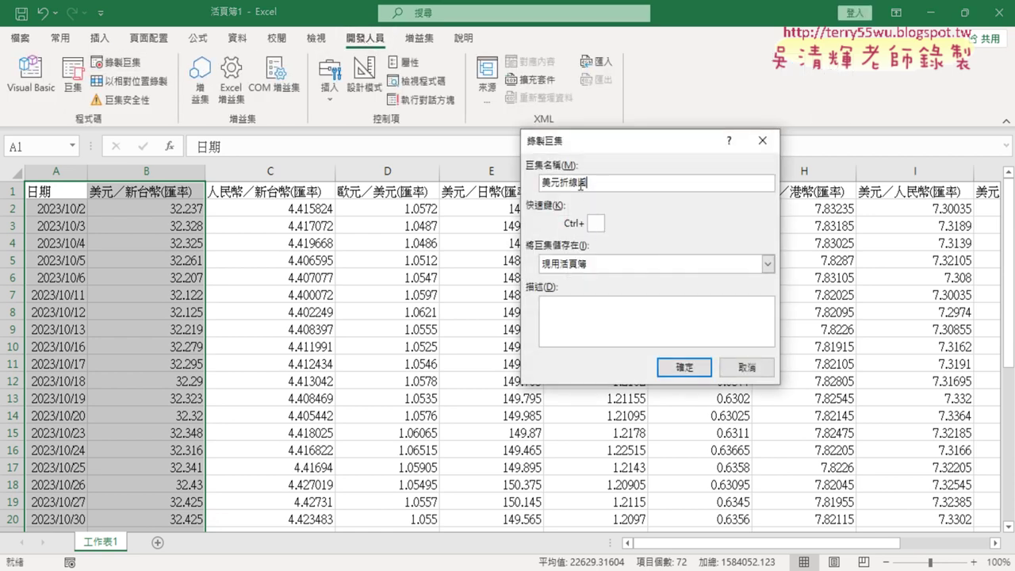
left_click_drag(600, 148, 398, 111)
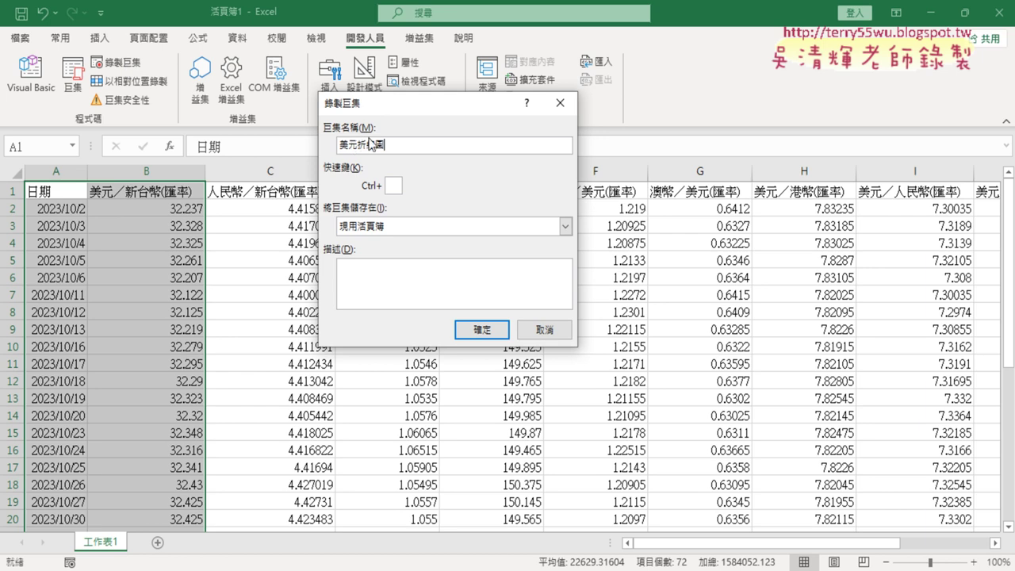
left_click(486, 337)
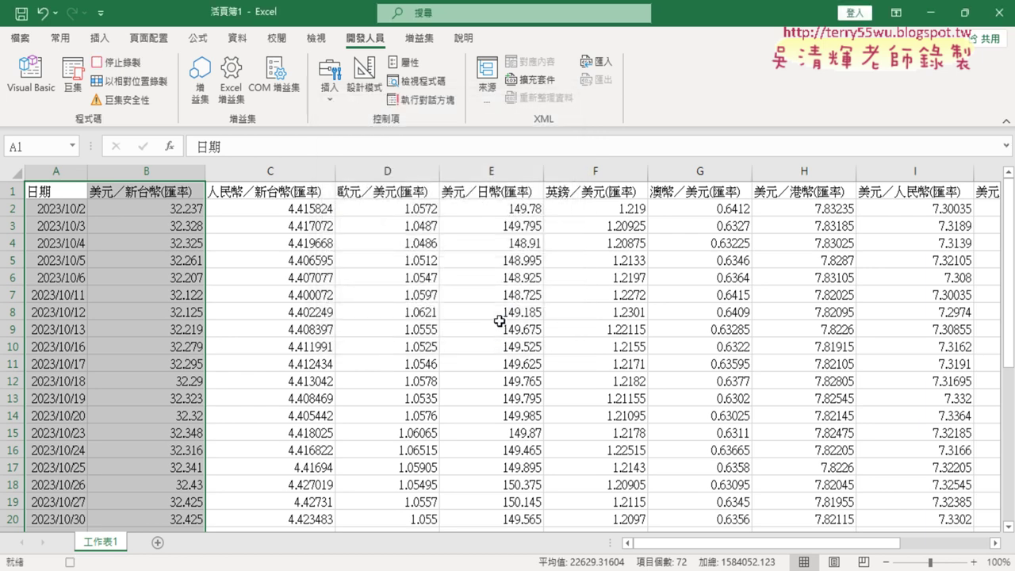
Insert a Line with Markers chart, then stop the 美元折線圖 macro recording
left_click(106, 42)
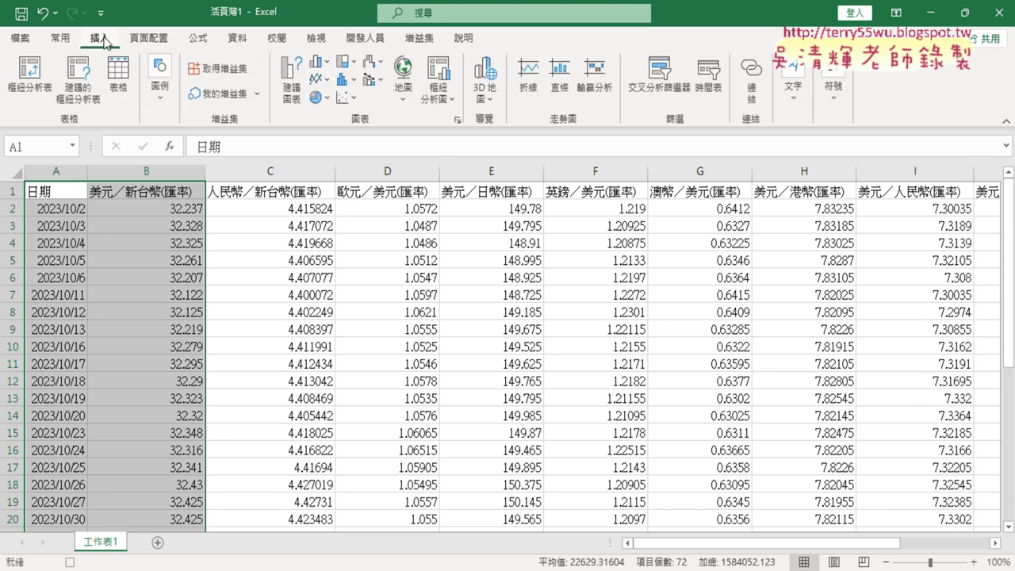
left_click(330, 80)
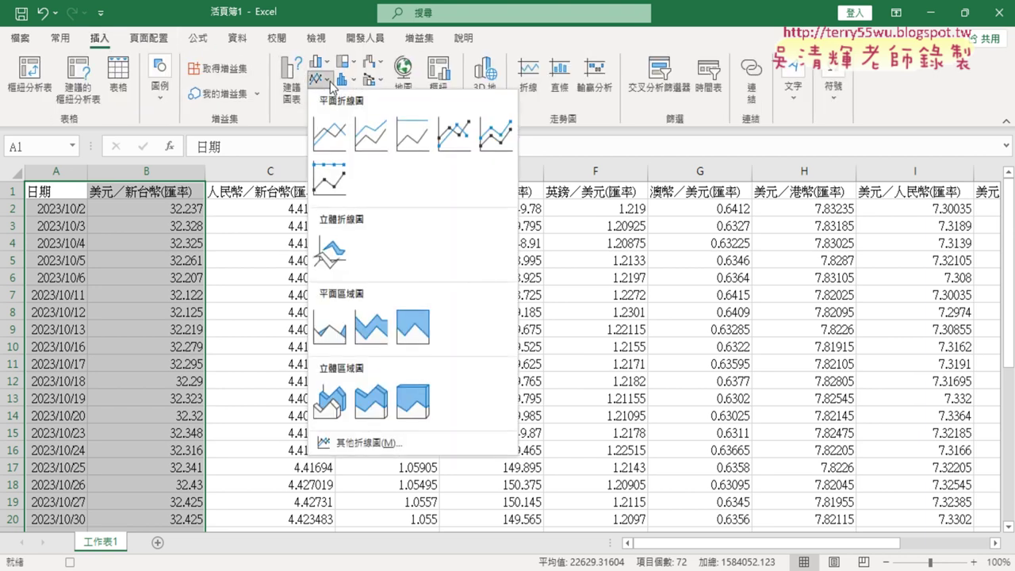
left_click(461, 142)
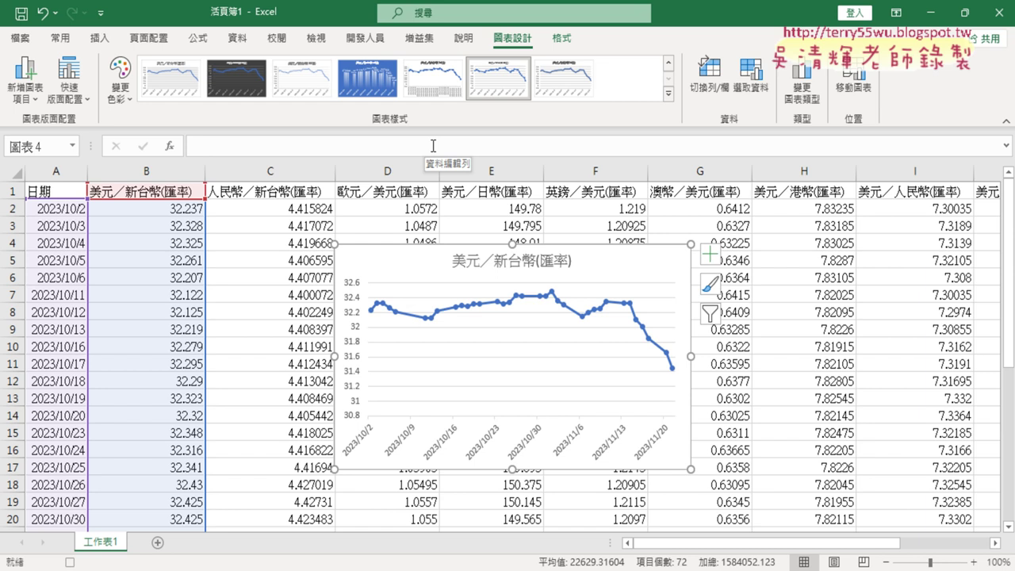
left_click(365, 37)
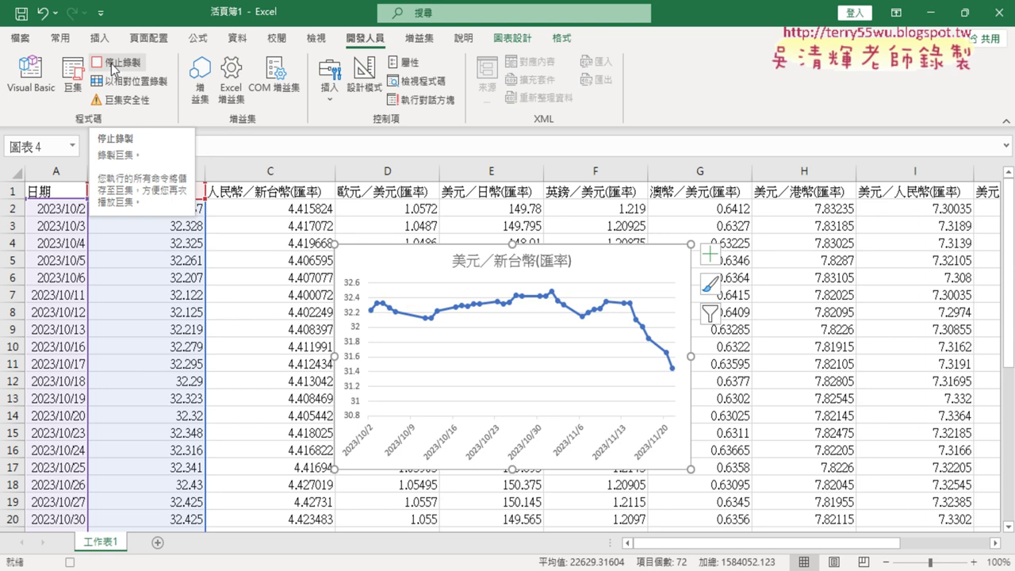
left_click(116, 68)
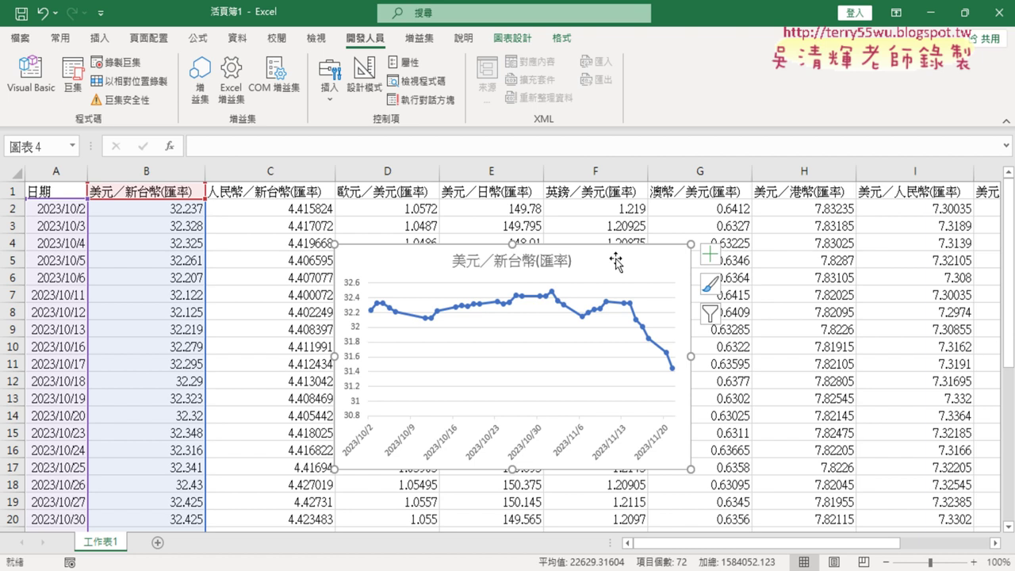
Delete the existing line chart, then run 美元折線圖 twice, deleting each chart it draws
key("Delete")
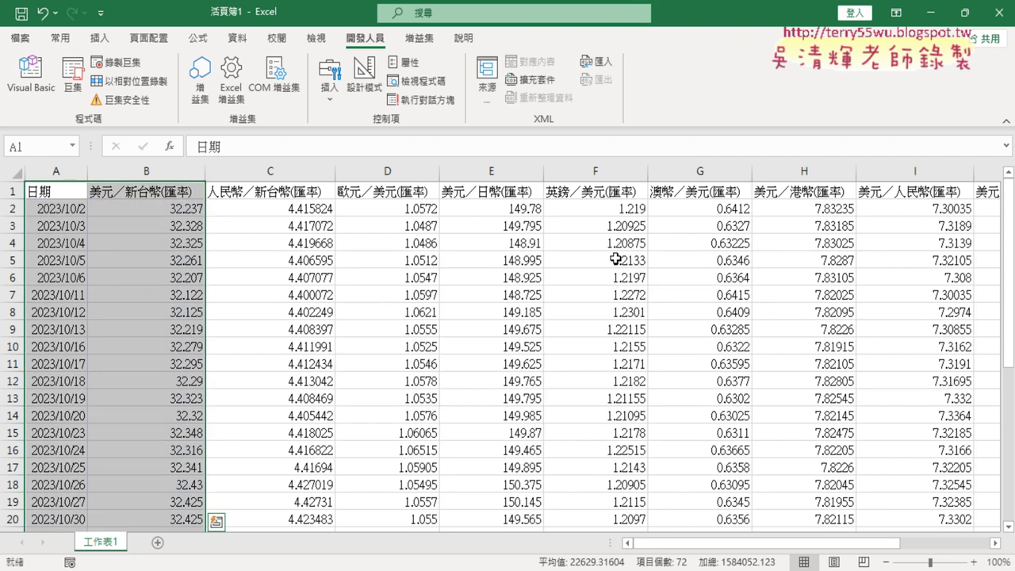
left_click(74, 87)
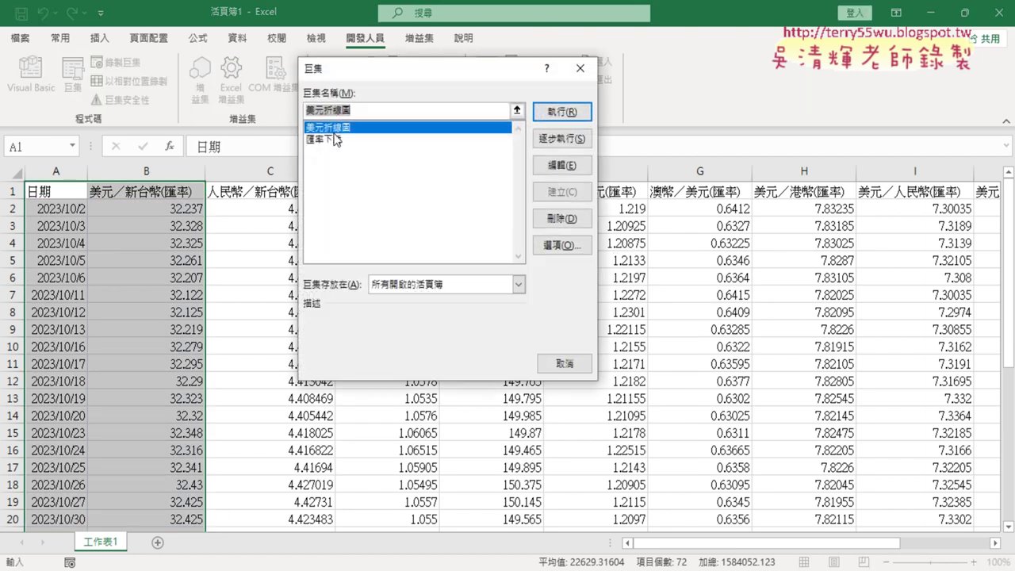
left_click(565, 112)
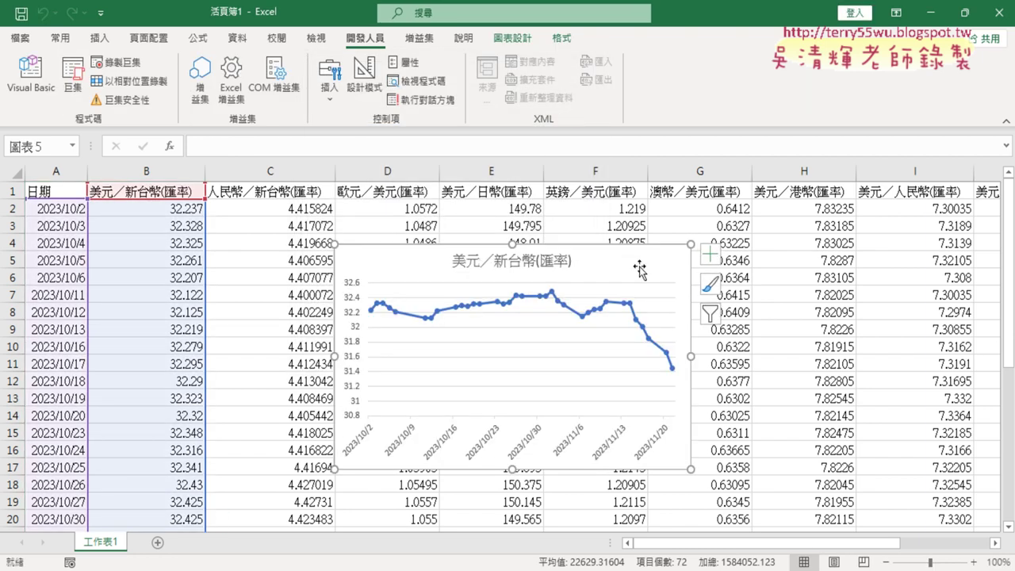
key("Delete")
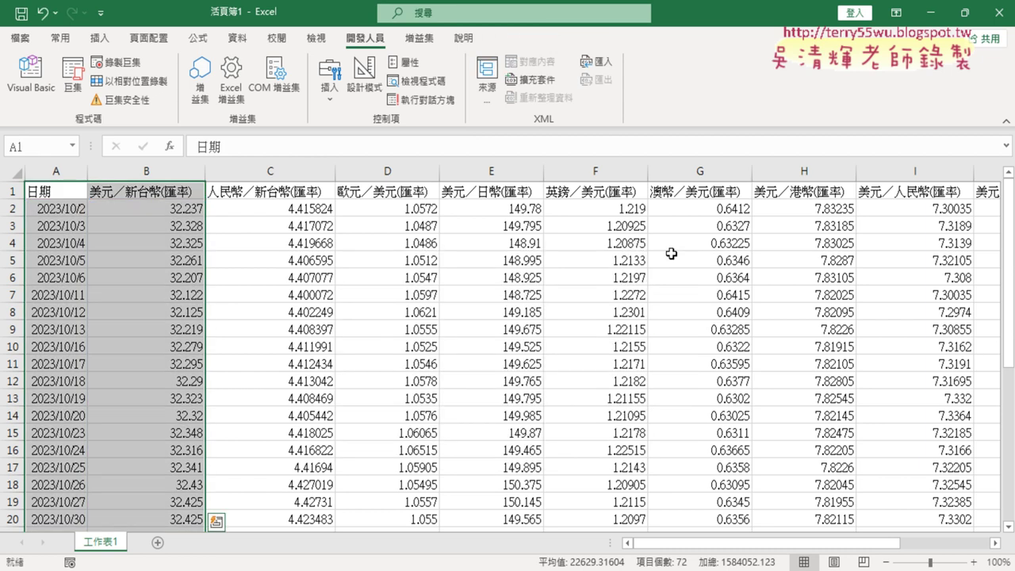
left_click(73, 83)
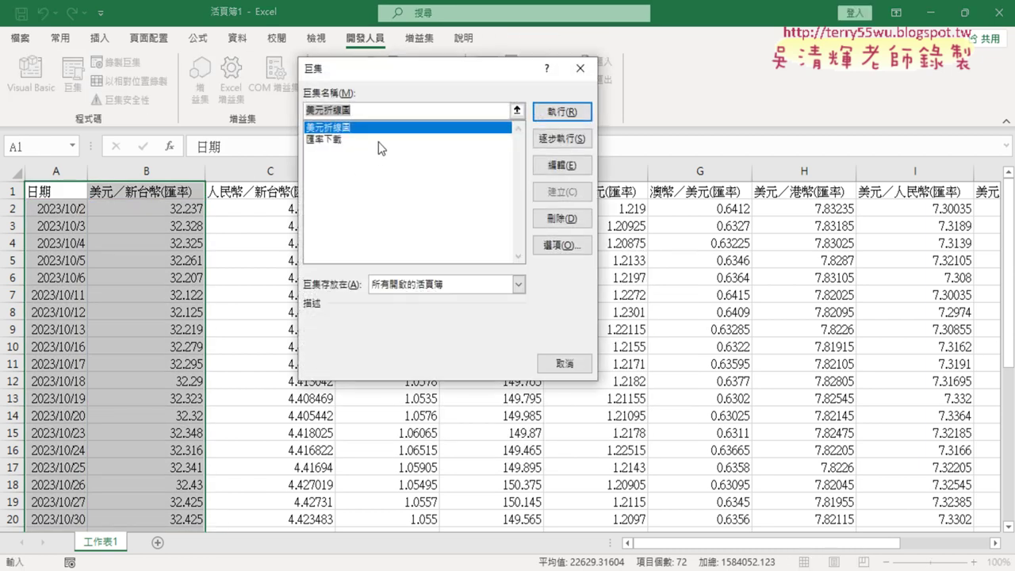
left_click(564, 112)
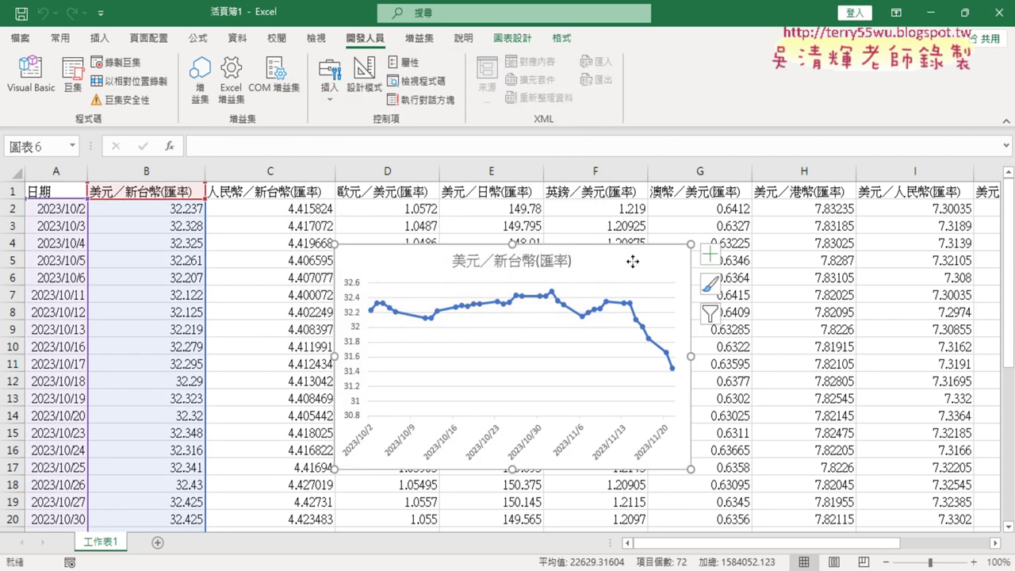
key("Delete")
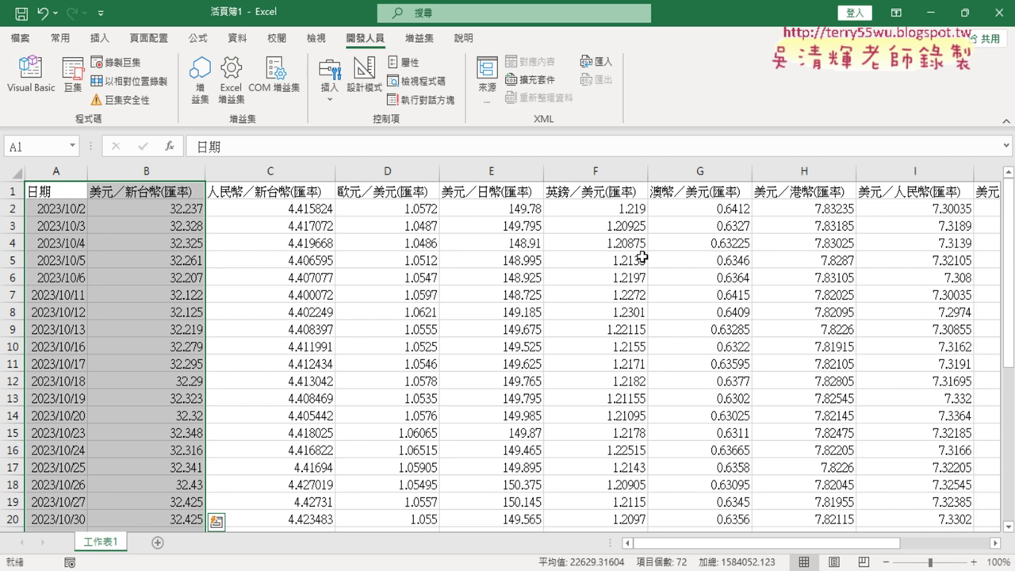
Scroll the sheet to the right and reopen the Macros list
left_click(79, 89)
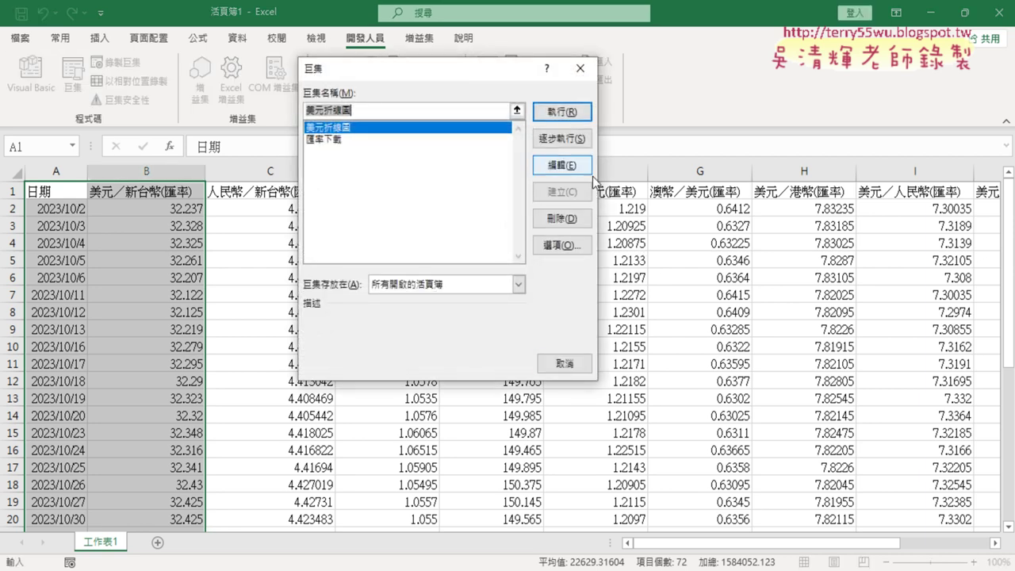
left_click(580, 68)
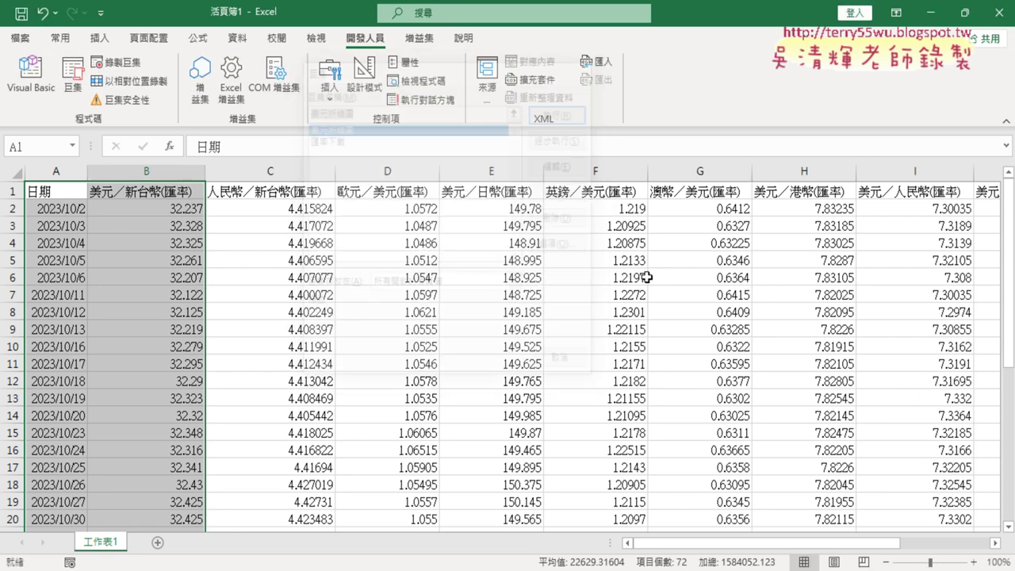
left_click(997, 545)
left_click(997, 546)
left_click(997, 545)
left_click(998, 545)
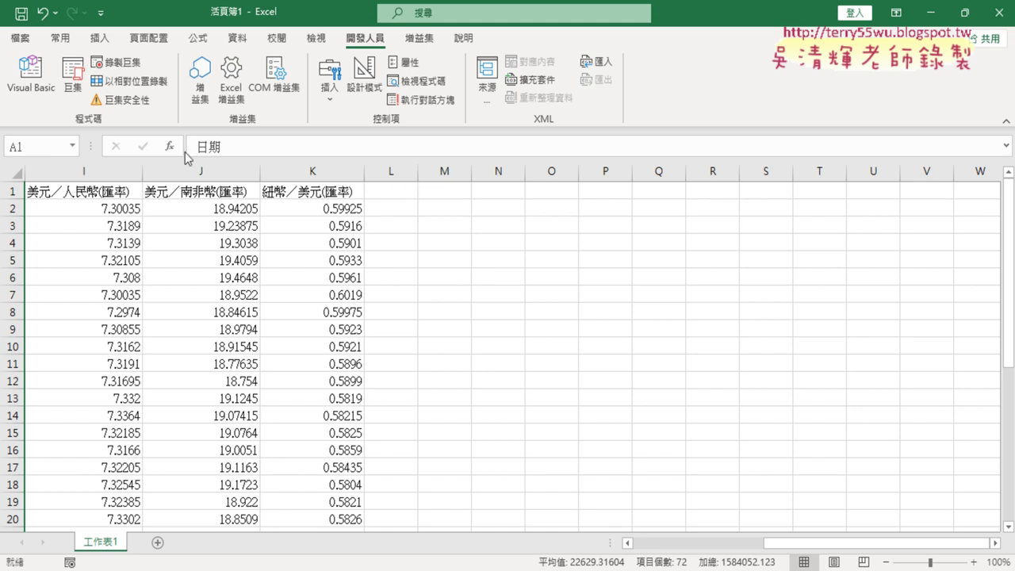
left_click(71, 84)
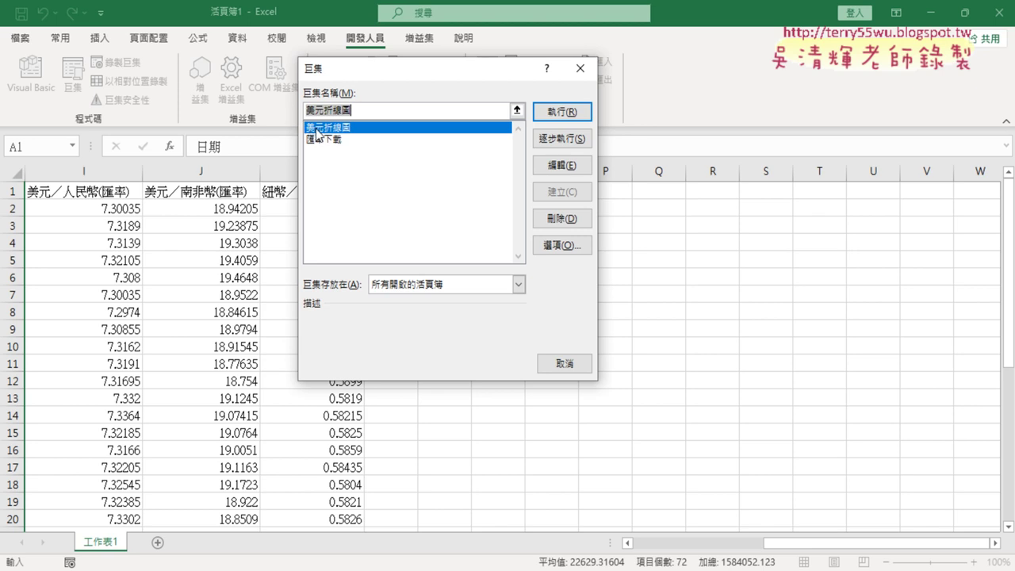
Edit the 美元折線圖 macro and view Module1's code in the VBA editor
left_click(575, 165)
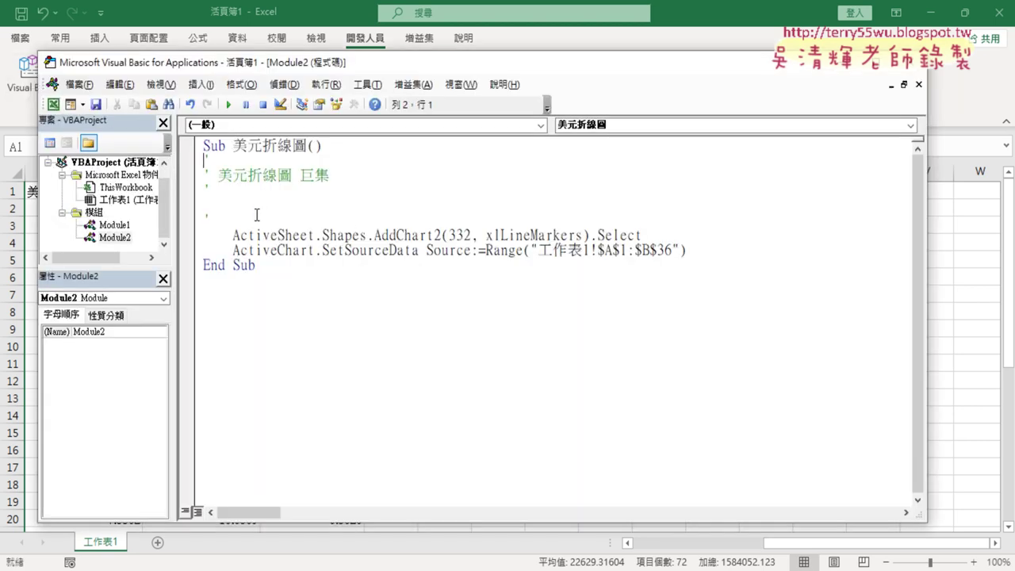
left_click_drag(122, 270, 122, 337)
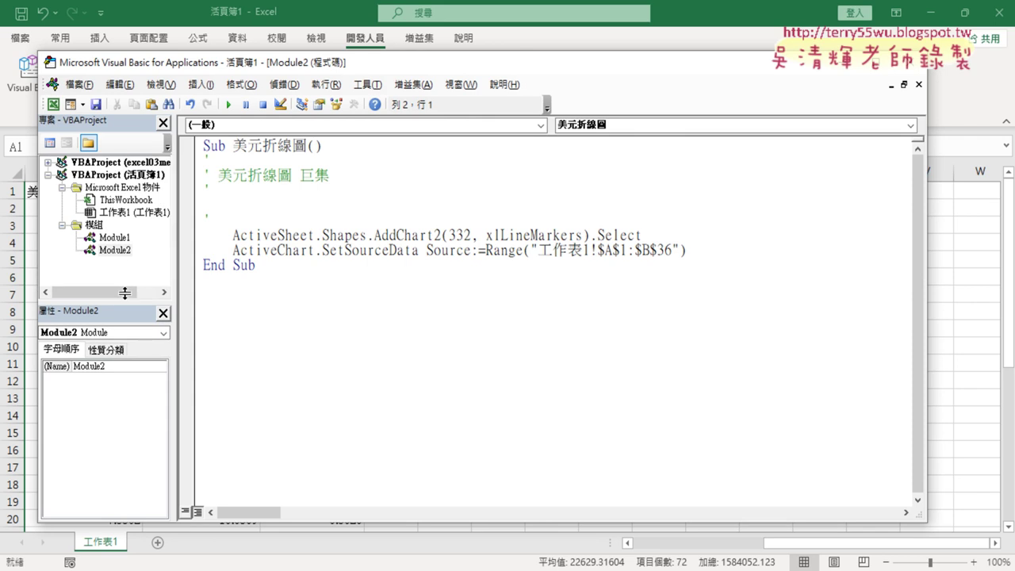
double_click(114, 237)
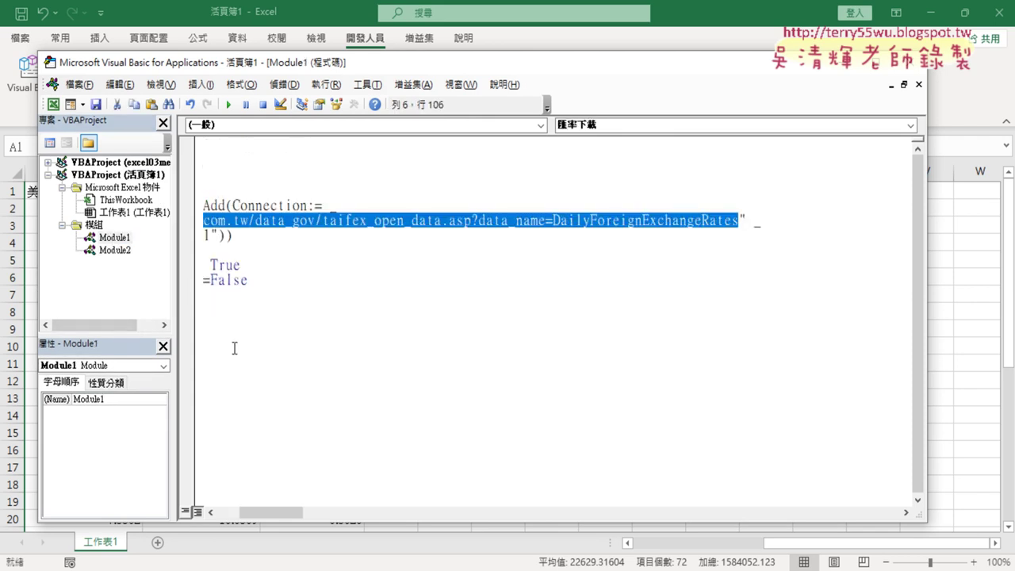
left_click_drag(243, 512, 194, 512)
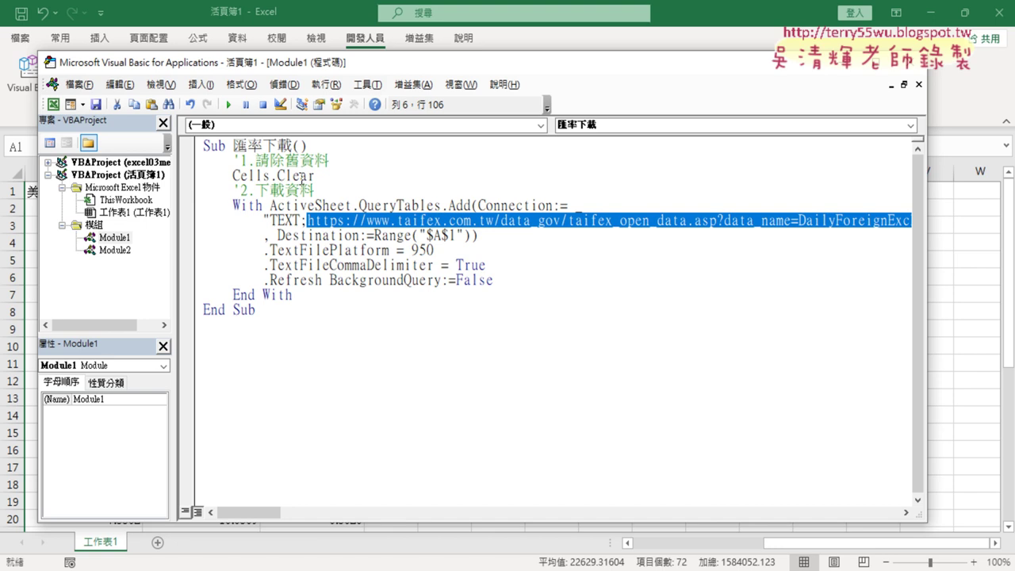
Open Module2's 美元折線圖 code and select the comment lines at its top
left_click(113, 239)
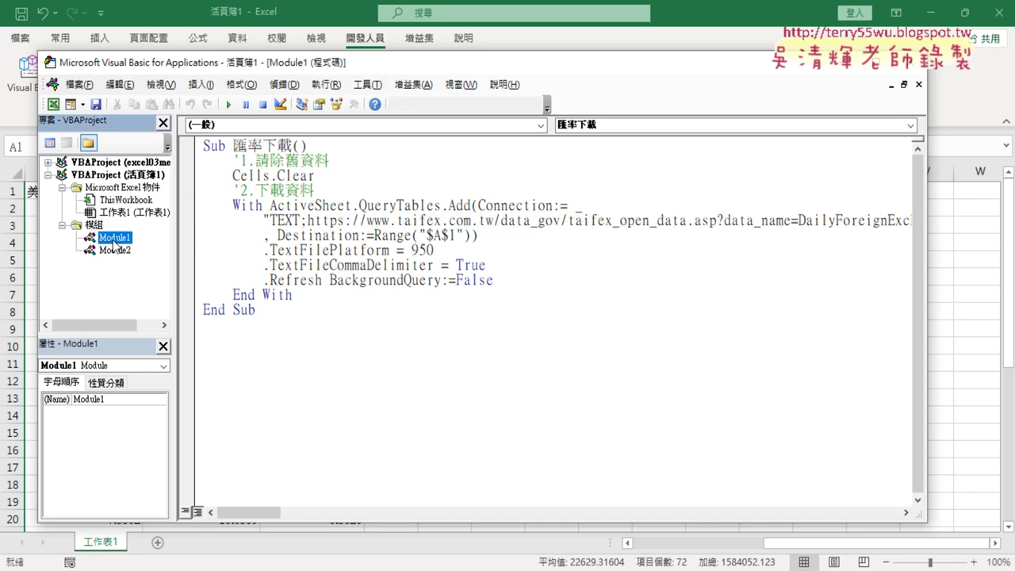
left_click(115, 252)
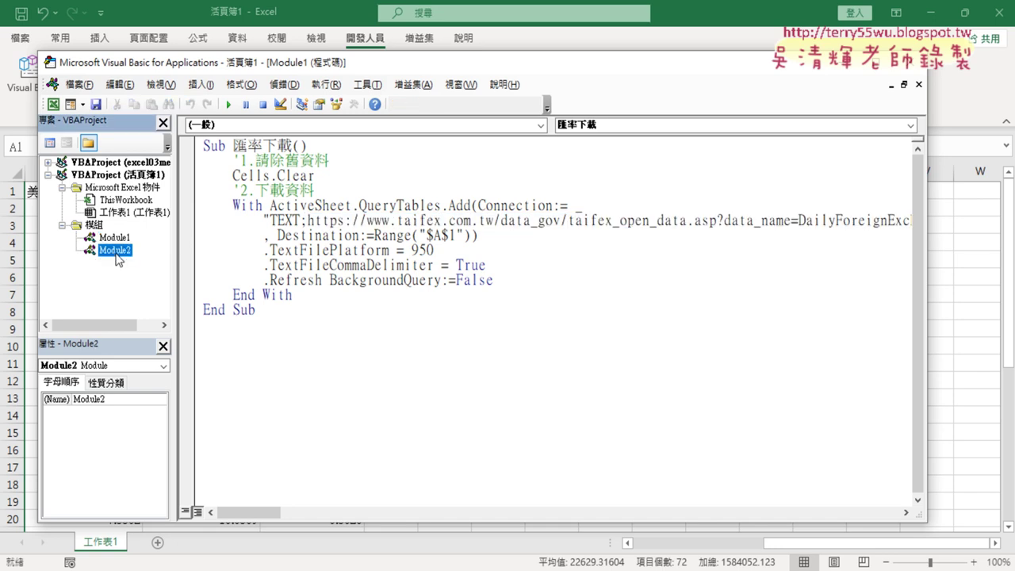
double_click(115, 252)
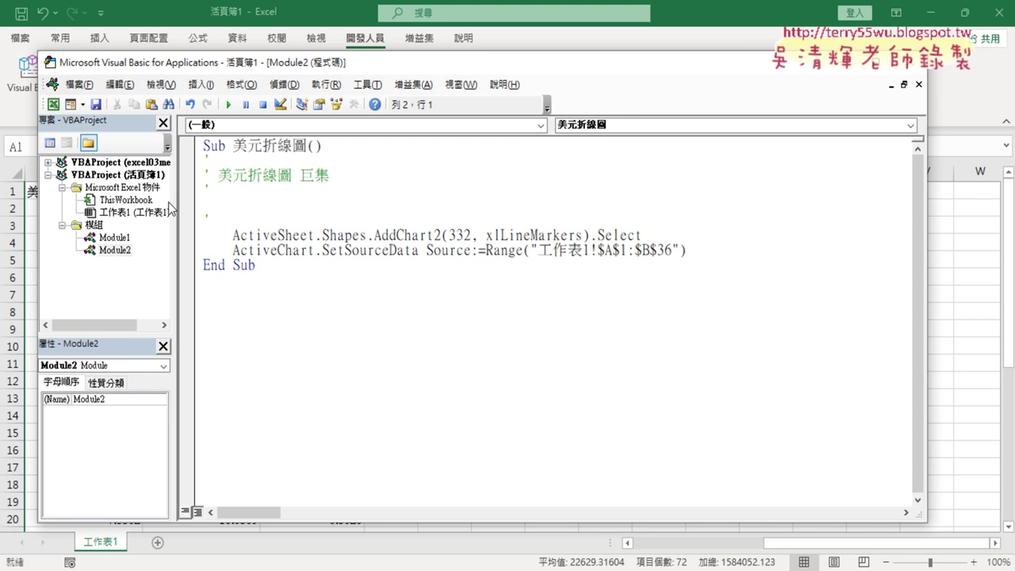
left_click_drag(253, 219, 203, 157)
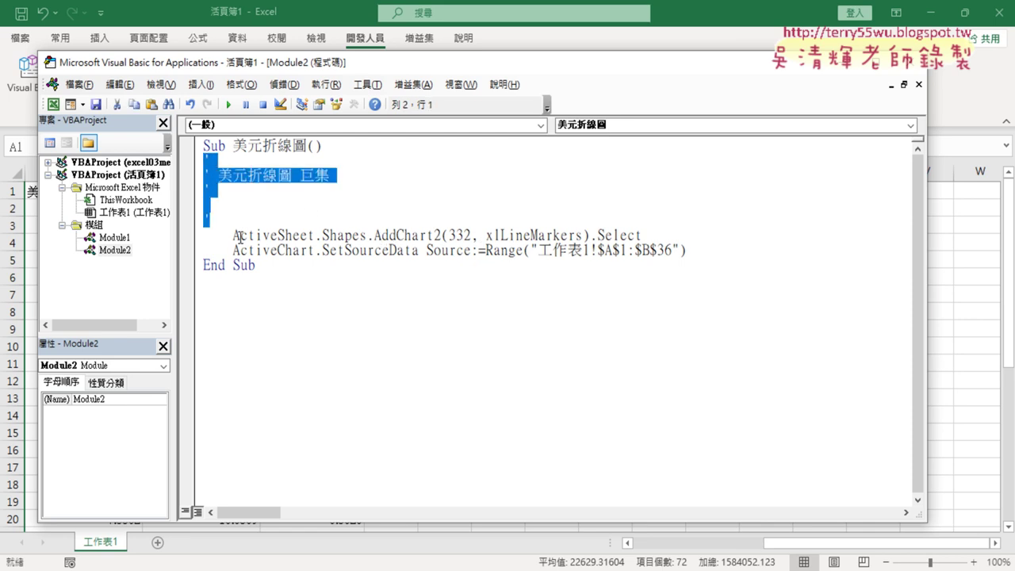
Examine the ActiveSheet.Shapes.AddChart2 statement and narrow the editor and project panes
left_click_drag(232, 236, 317, 237)
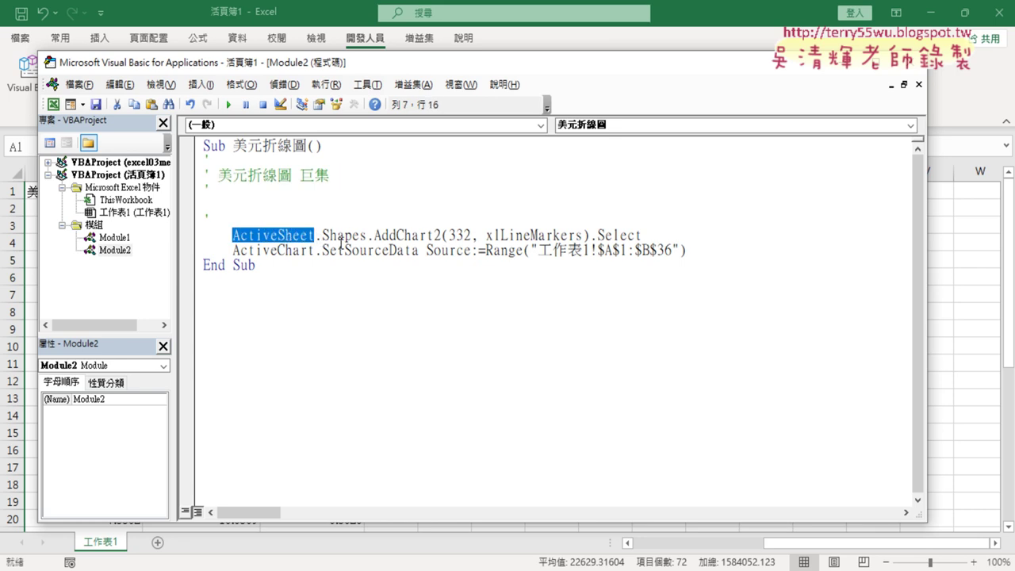
left_click(368, 235)
left_click_drag(367, 235, 321, 234)
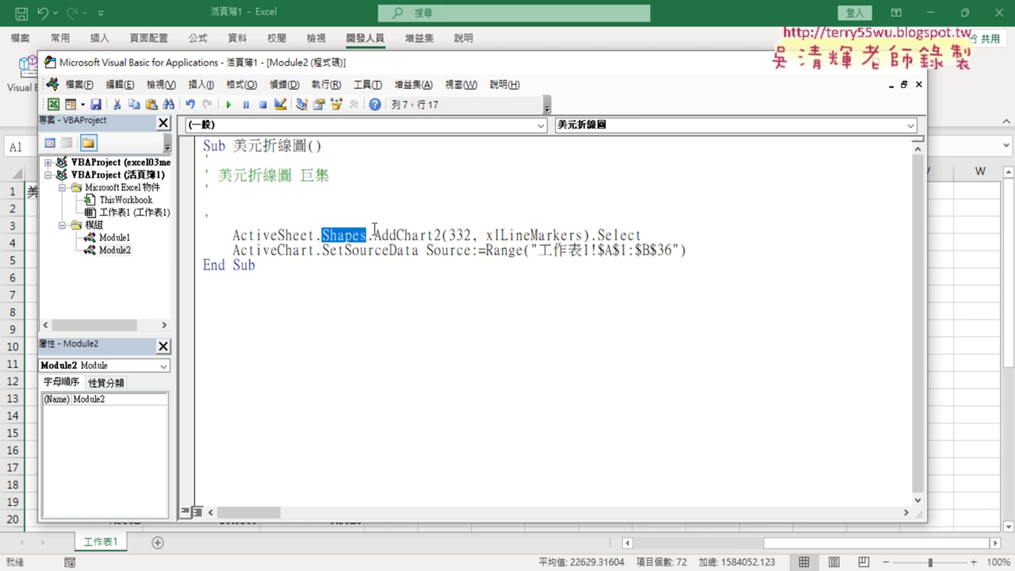
left_click_drag(374, 235, 585, 235)
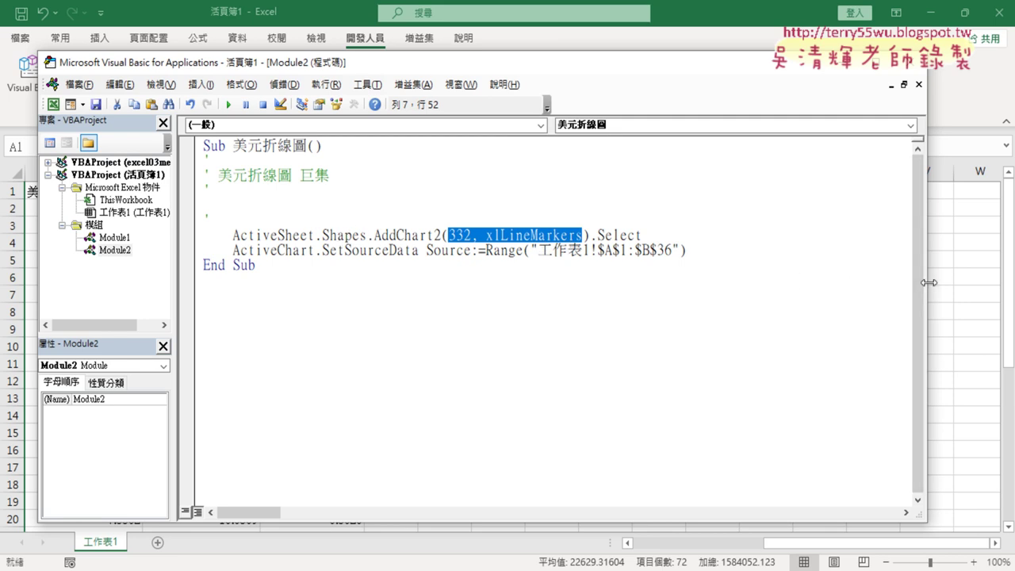
left_click_drag(928, 282, 792, 282)
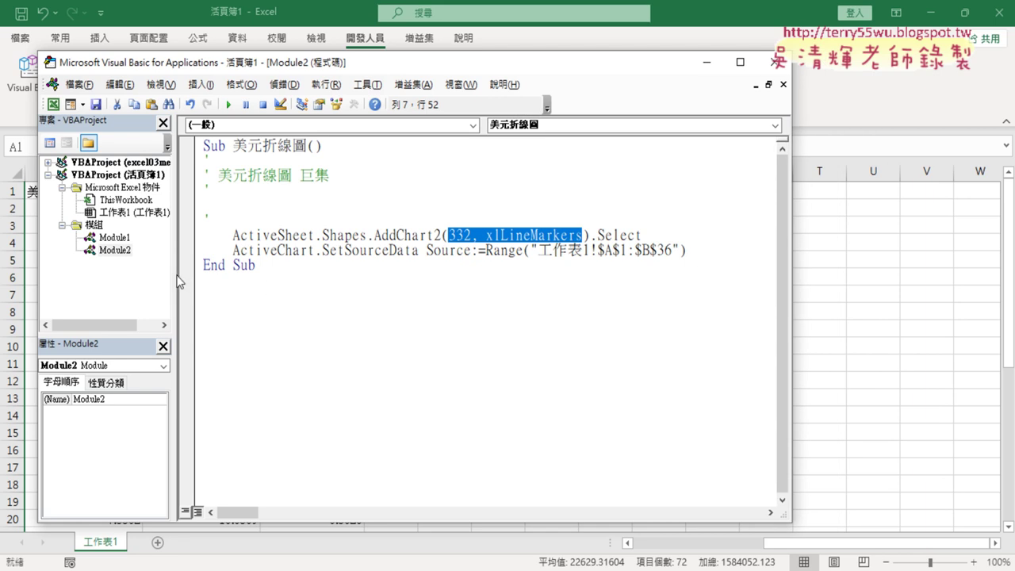
left_click_drag(179, 282, 119, 282)
Delete the four comment lines and inspect the AddChart2 arguments 332, xlLineMarkers
left_click_drag(159, 215, 142, 167)
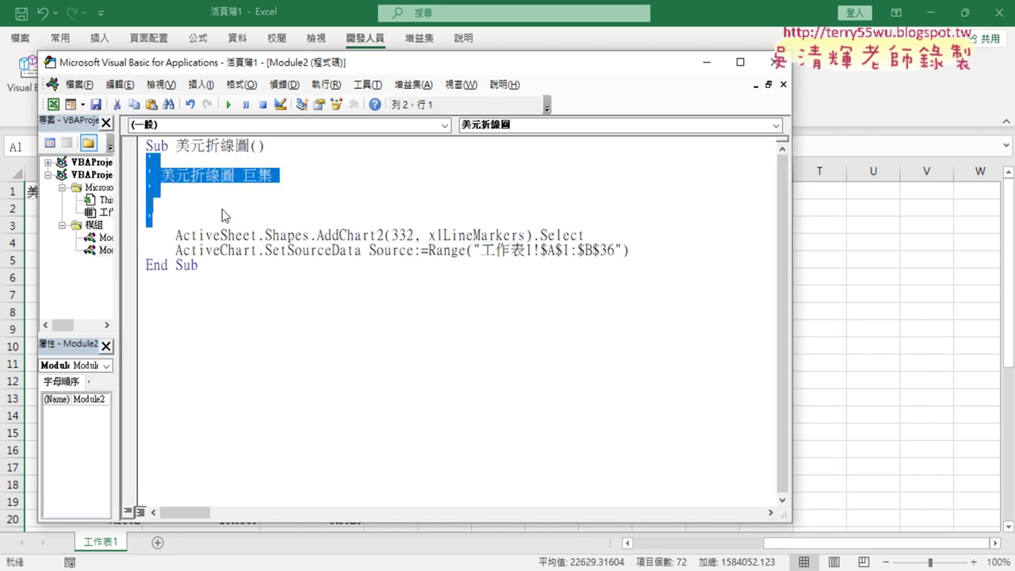
key("Delete")
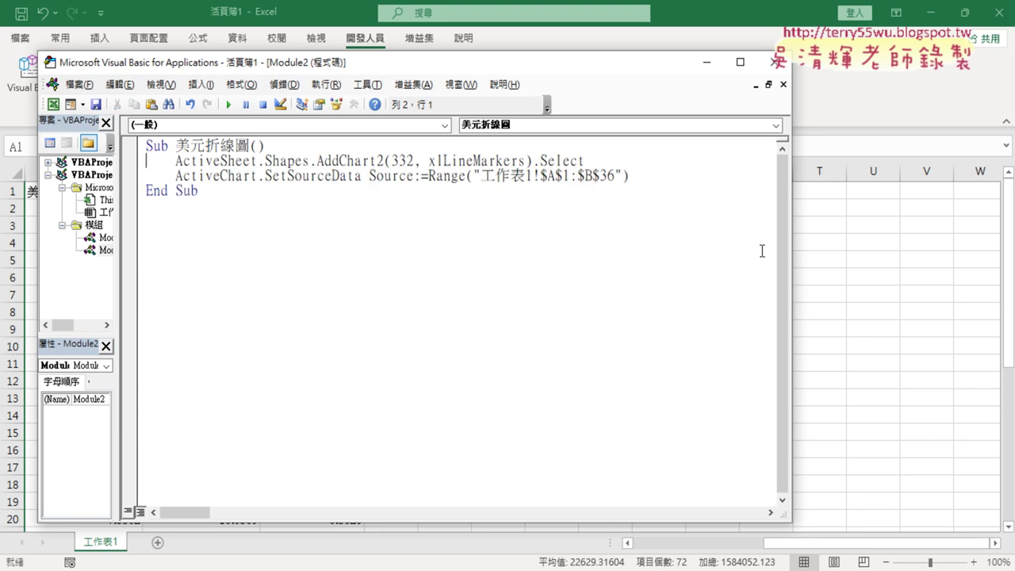
left_click(531, 161)
left_click(389, 161)
left_click_drag(391, 161, 527, 161)
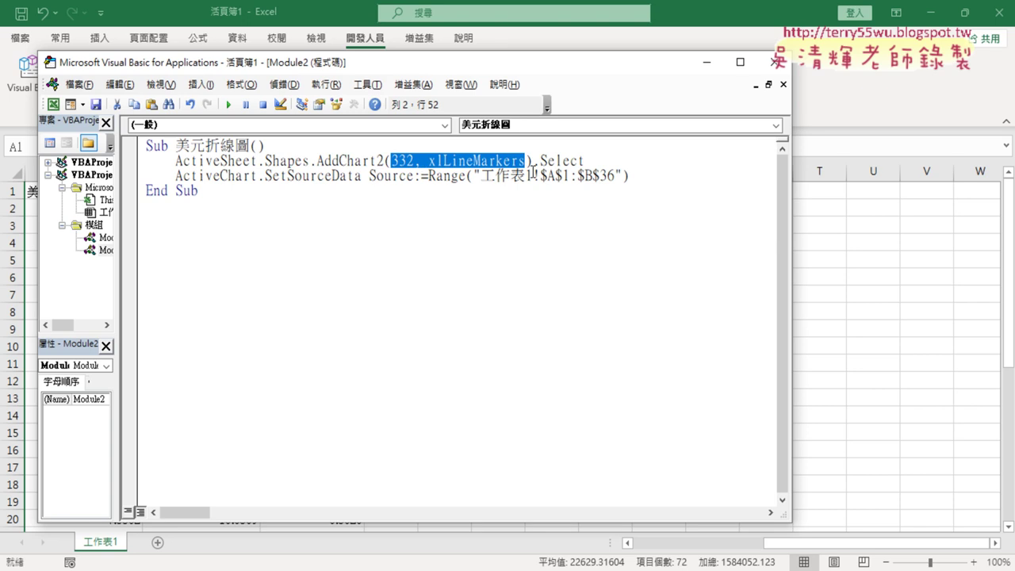
left_click(527, 161)
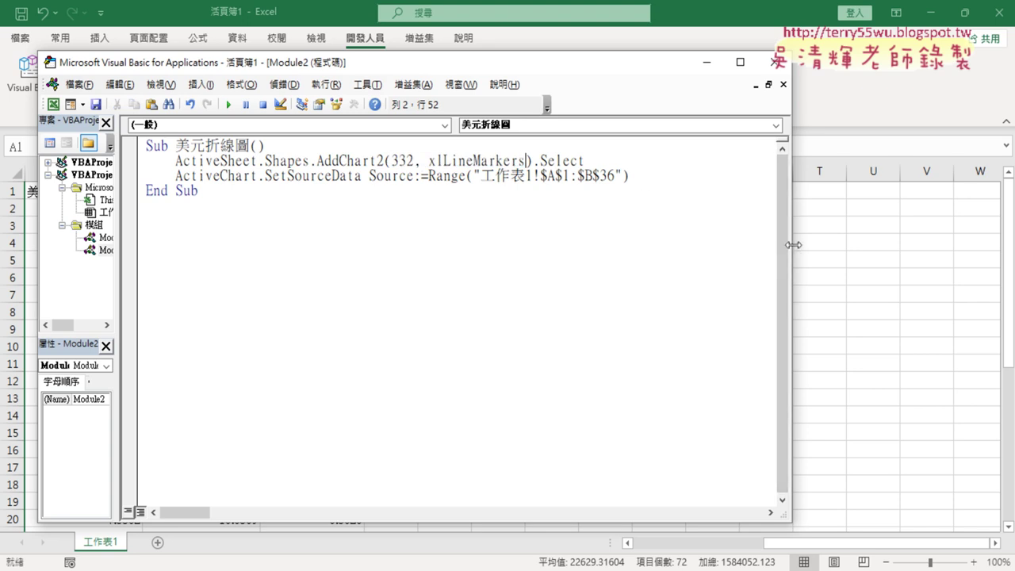
left_click_drag(791, 247, 407, 242)
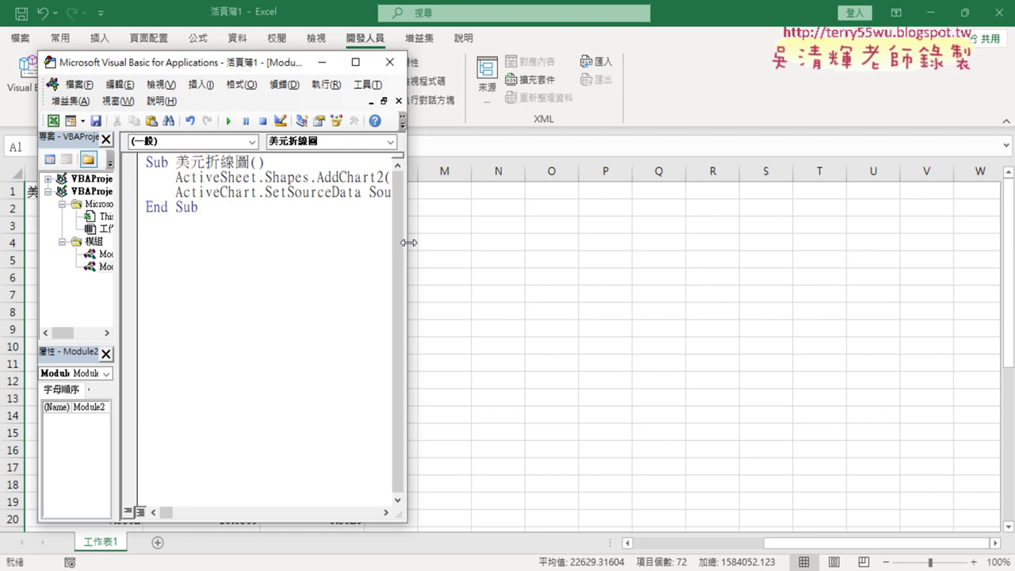
Rearrange the VBA editor window so the worksheet shows beside the code
left_click_drag(237, 70, 827, 78)
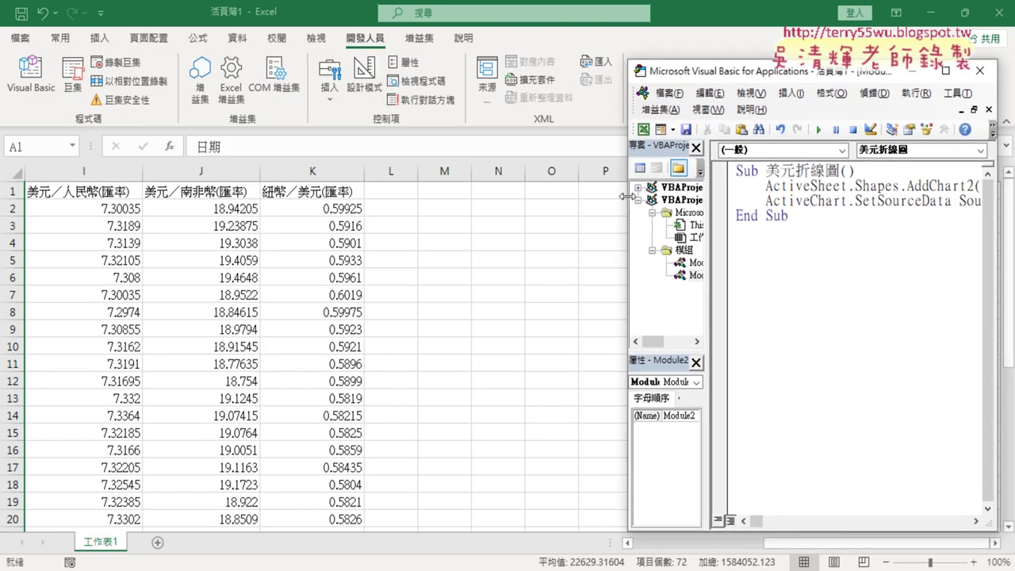
left_click_drag(625, 197, 434, 192)
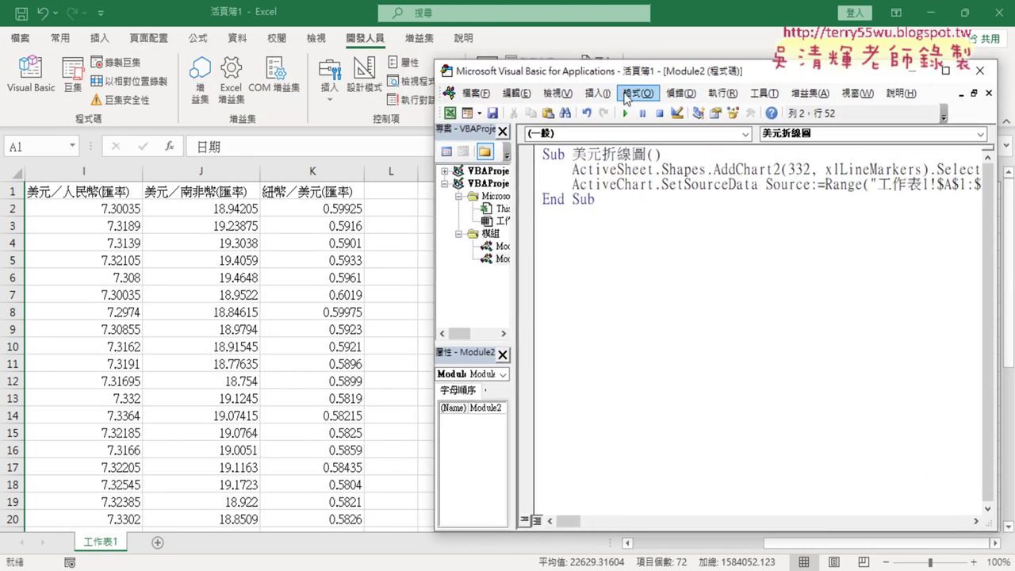
left_click_drag(652, 77, 252, 75)
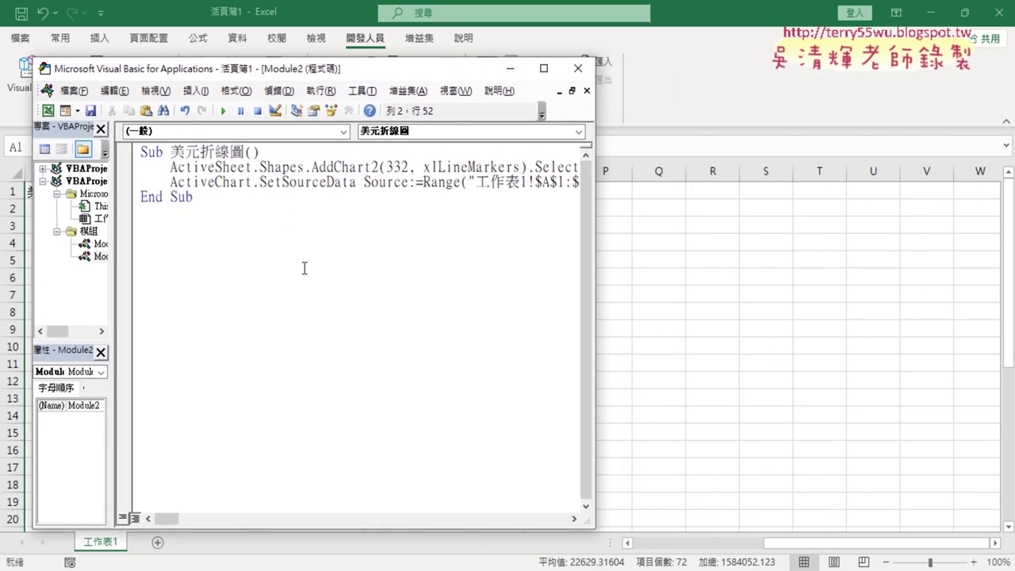
left_click_drag(170, 518, 176, 520)
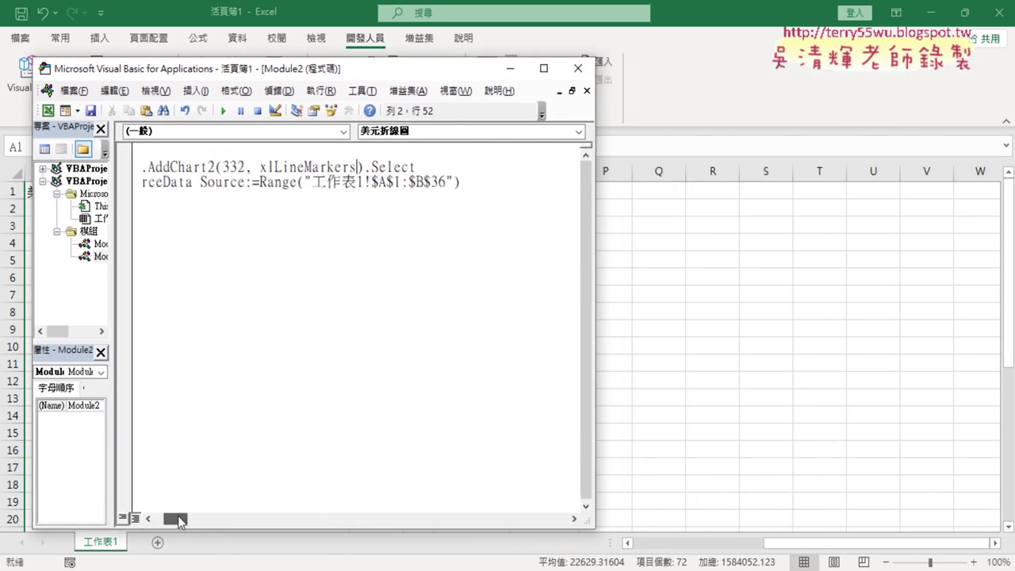
Append Range("M1").Left, Range("M1").Top as position arguments to the AddChart2 call
left_click(230, 166)
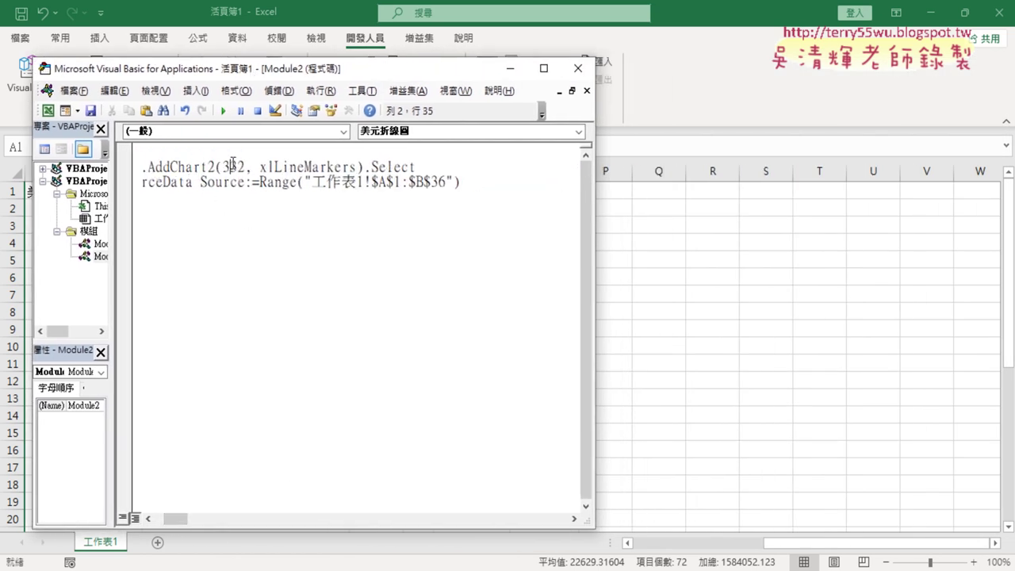
left_click(290, 167)
left_click(357, 167)
type(",")
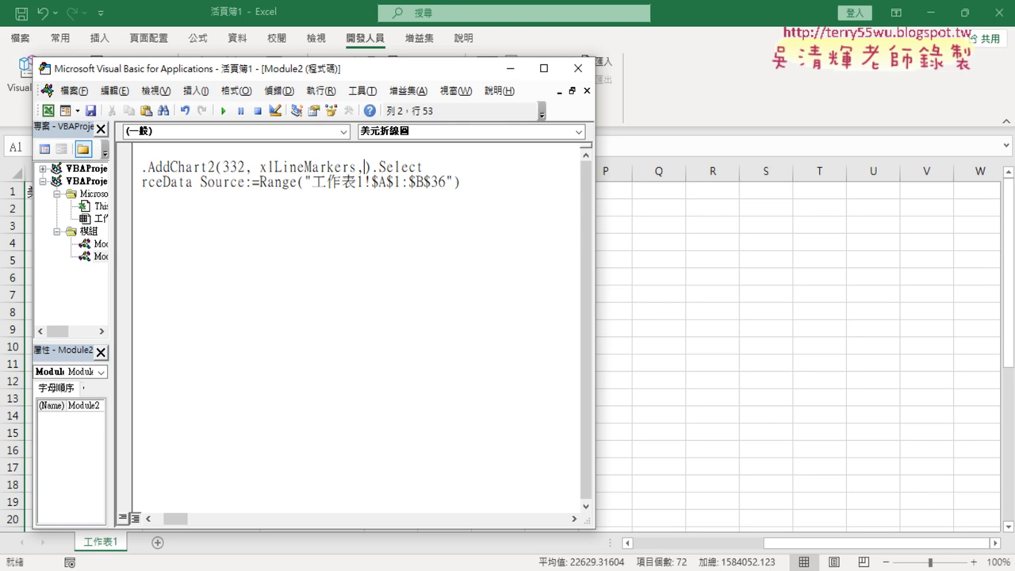
type("ra")
type("nge(")
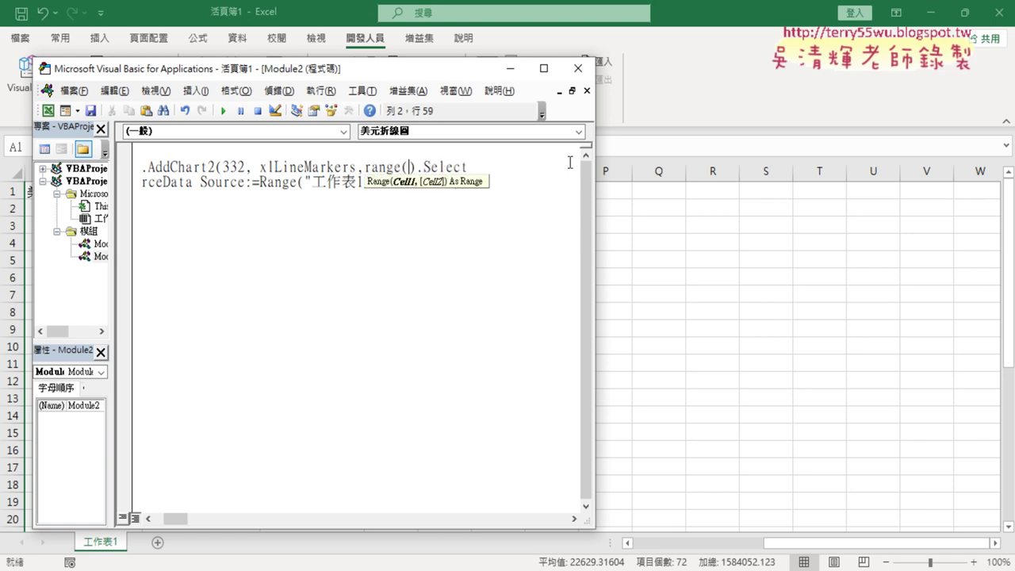
type("\"M")
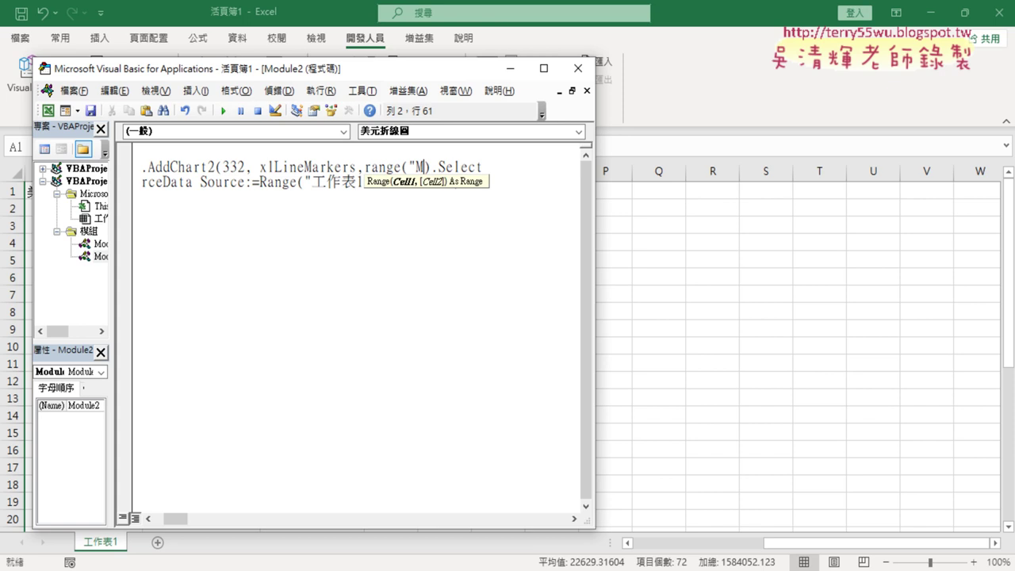
type("1")
type("\")")
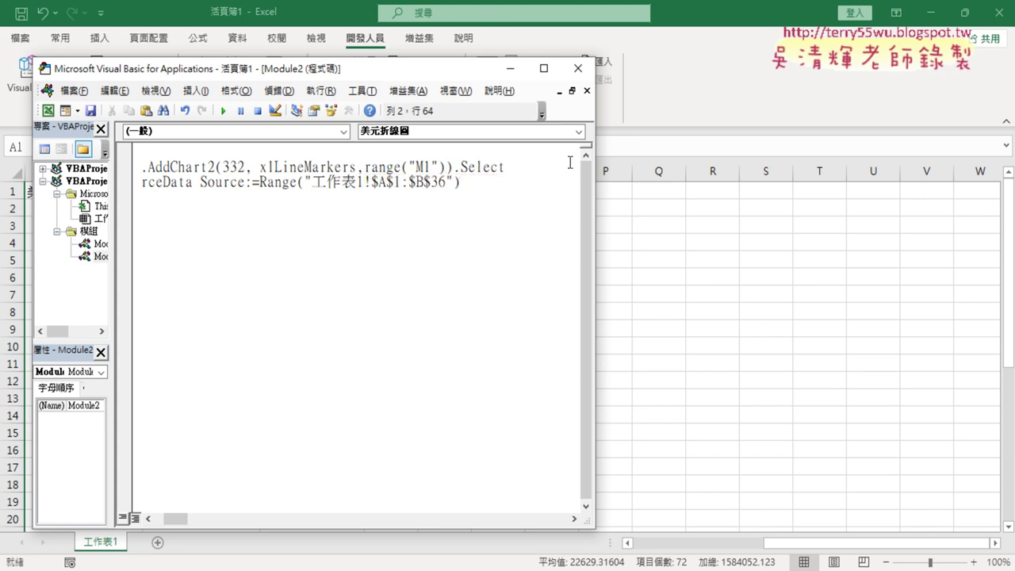
type(".")
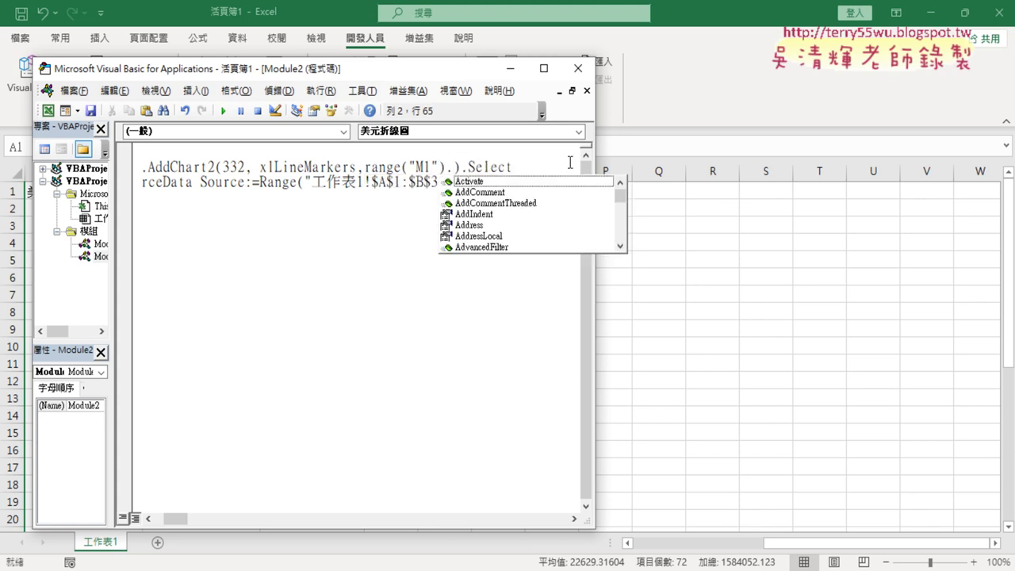
type("left")
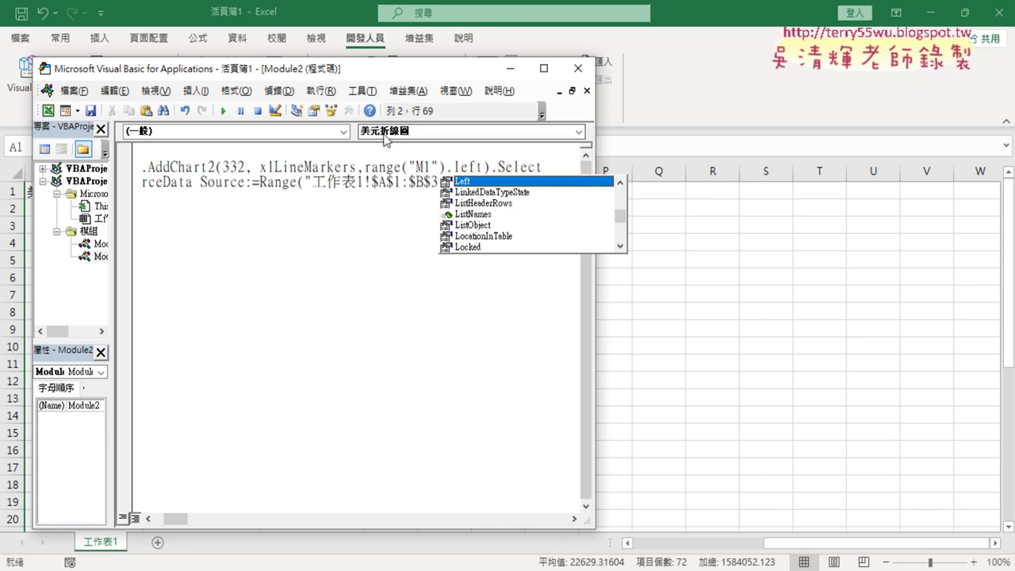
key("Tab")
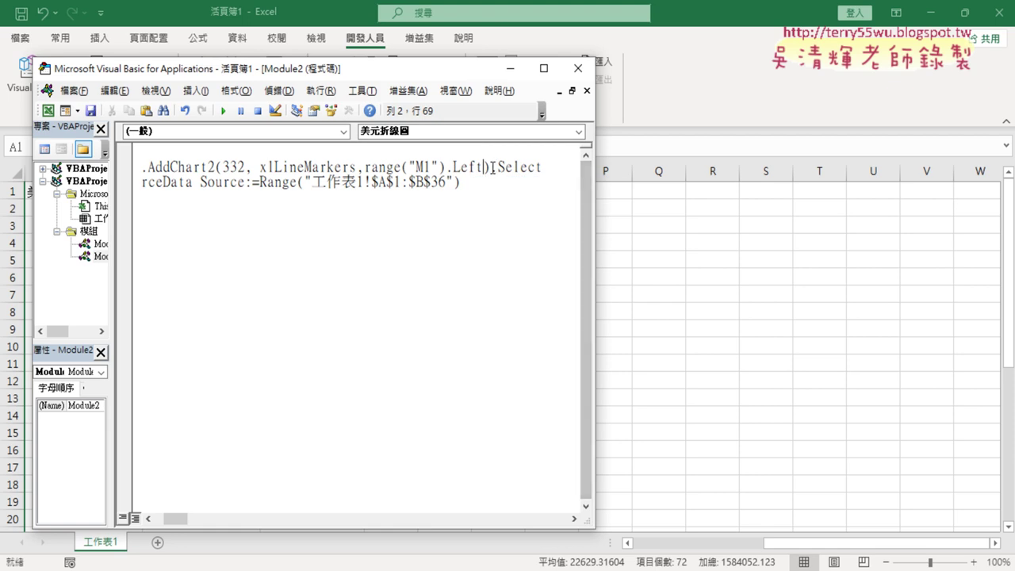
type(",")
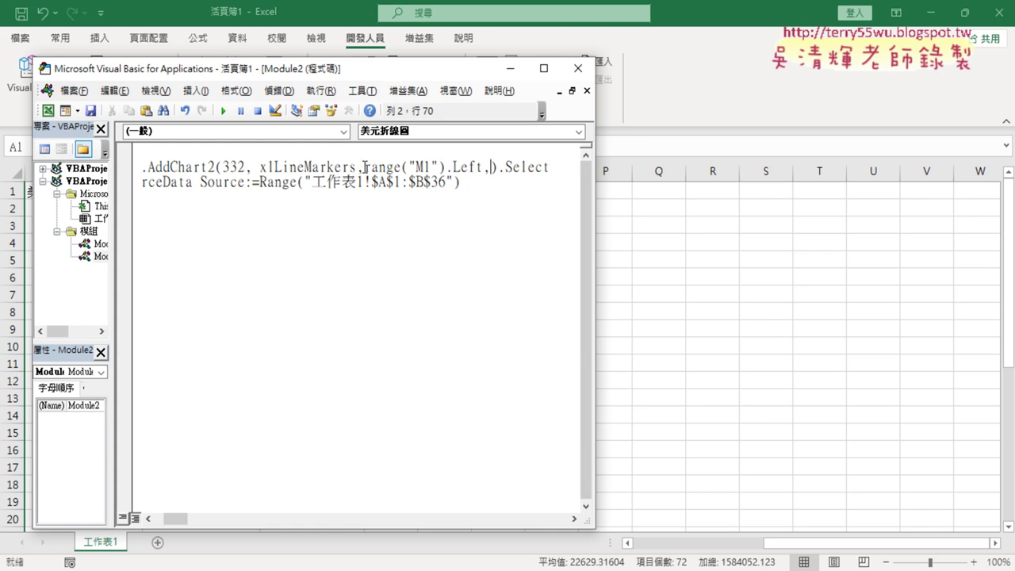
left_click_drag(363, 166, 489, 168)
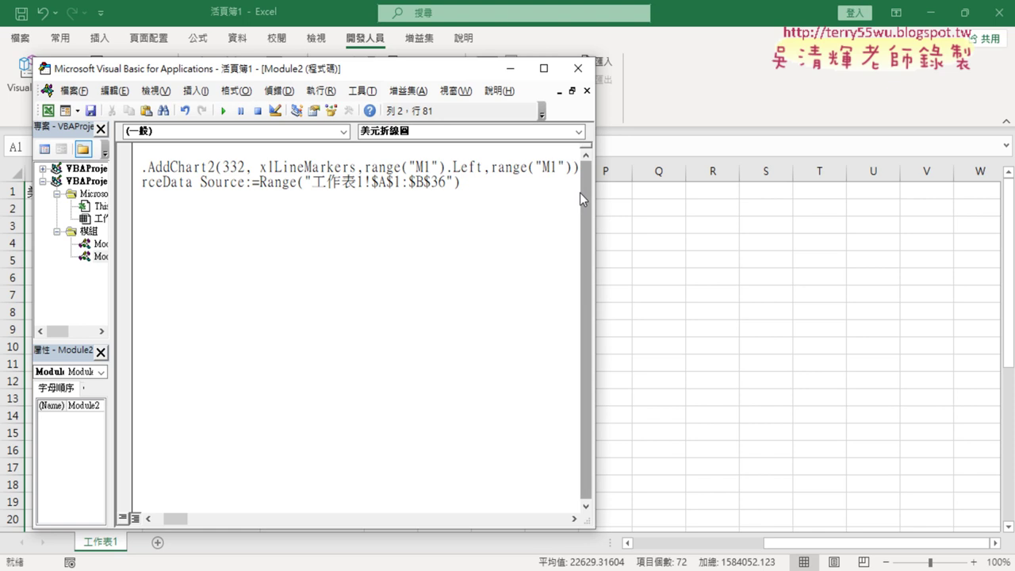
type(".t")
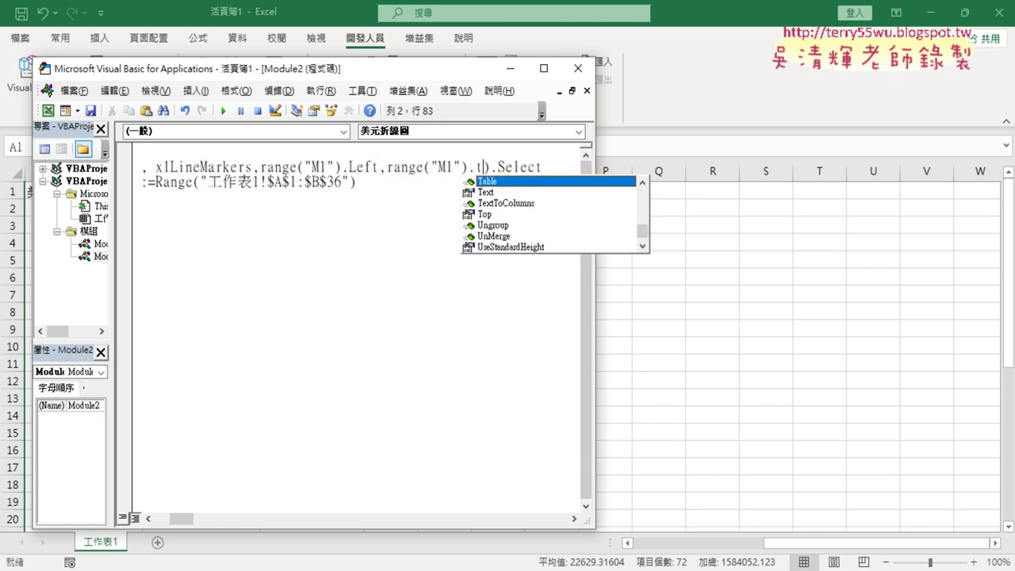
type("op")
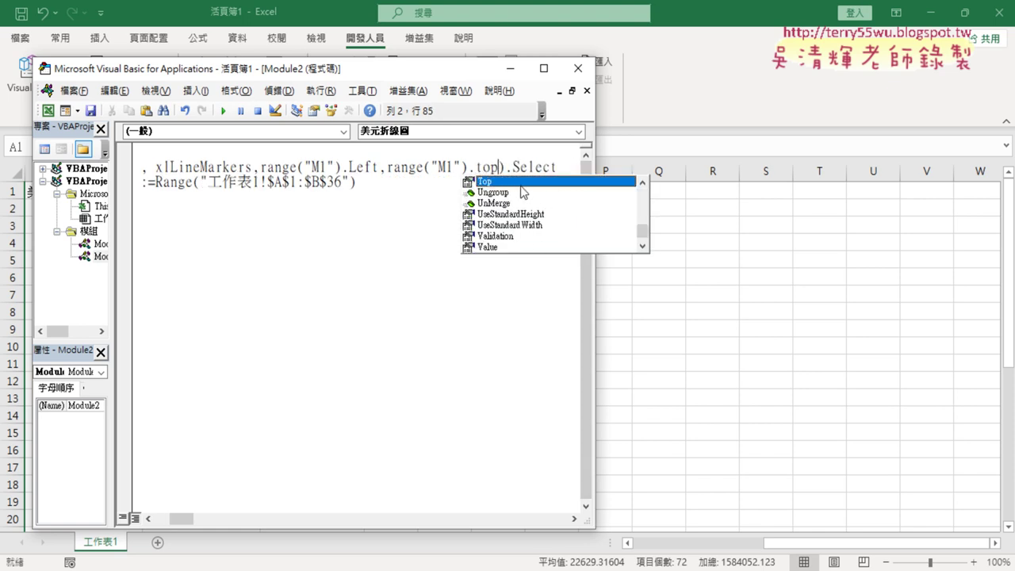
left_click(468, 232)
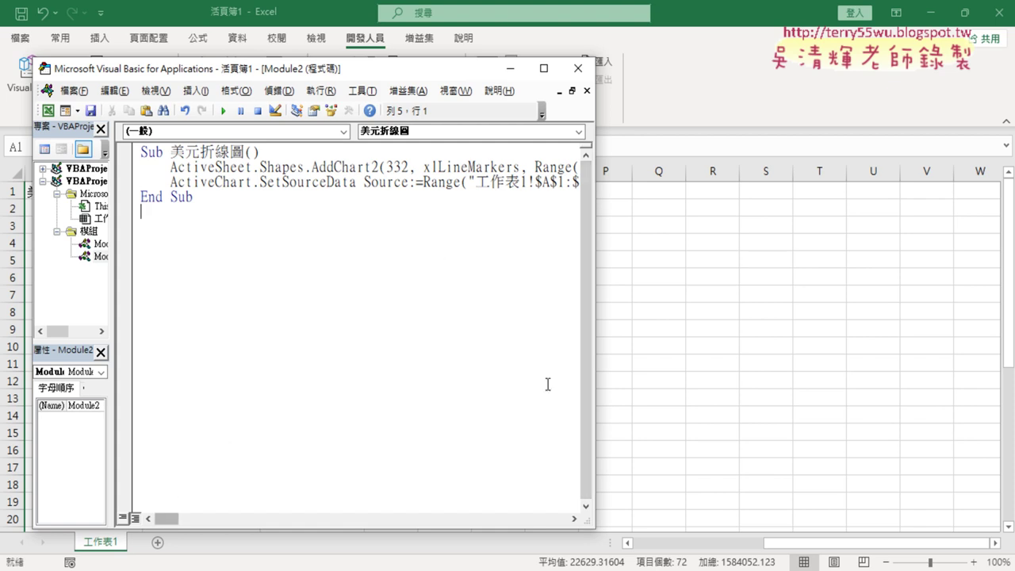
Run the revised 美元折線圖 macro, confirm its chart lands at M1, then delete the chart
left_click_drag(595, 363, 891, 351)
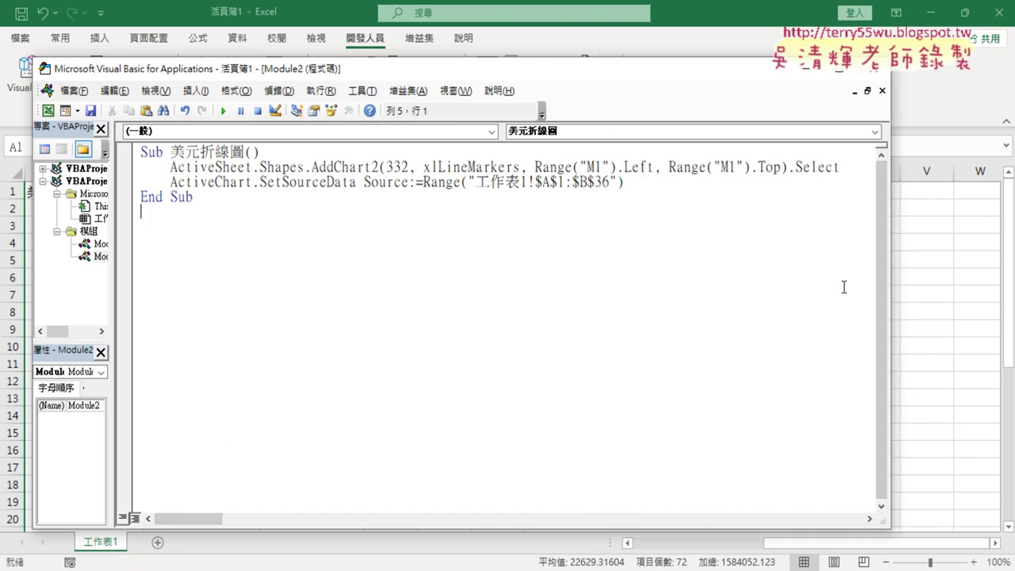
left_click_drag(519, 167, 780, 168)
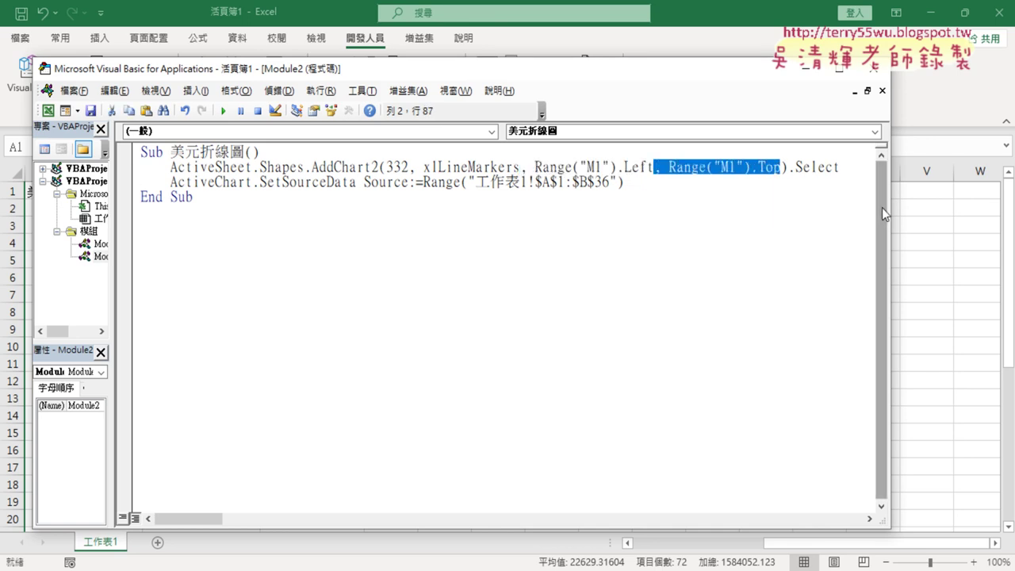
left_click_drag(888, 207, 395, 211)
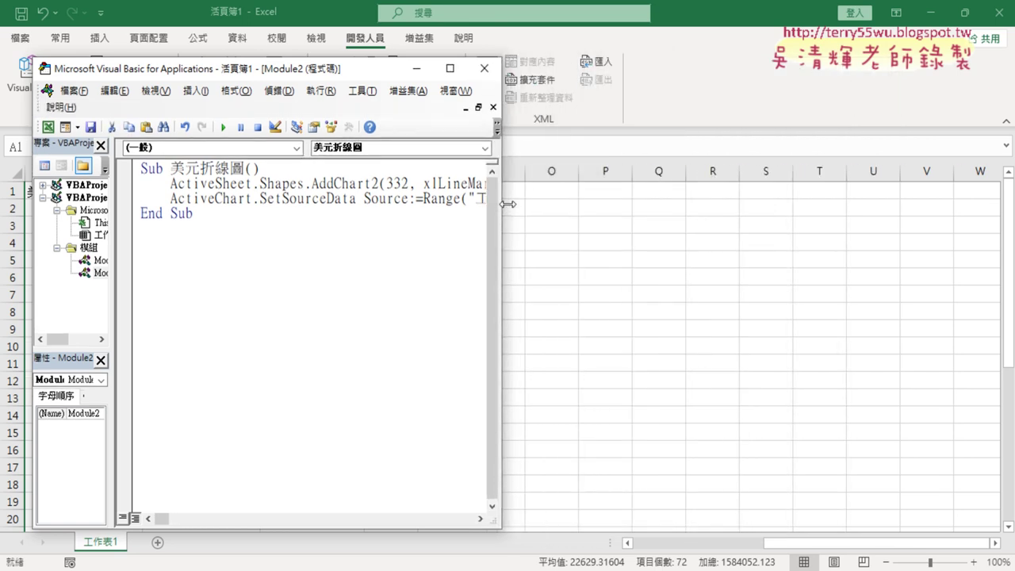
left_click(264, 191)
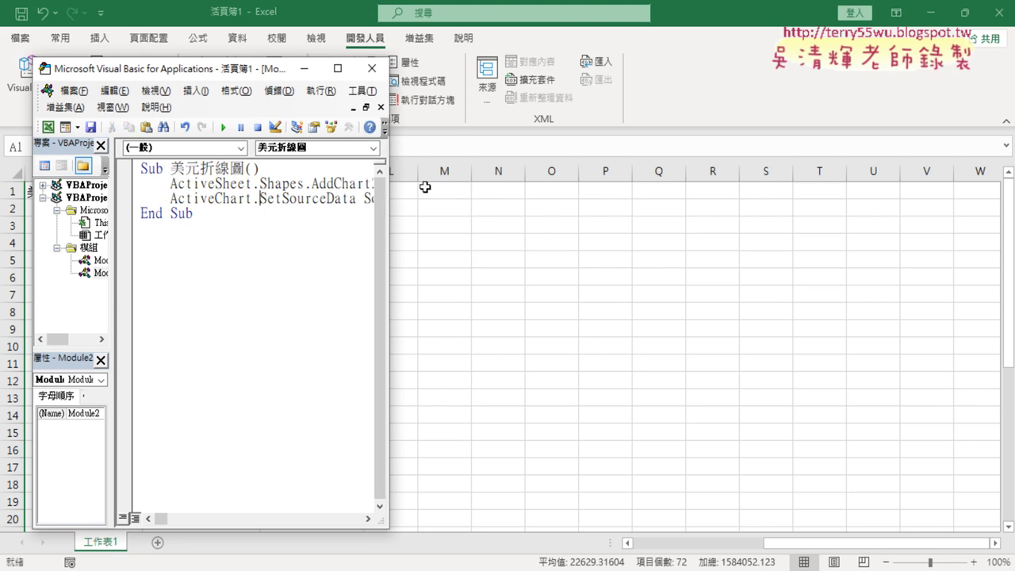
left_click(245, 198)
left_click(223, 126)
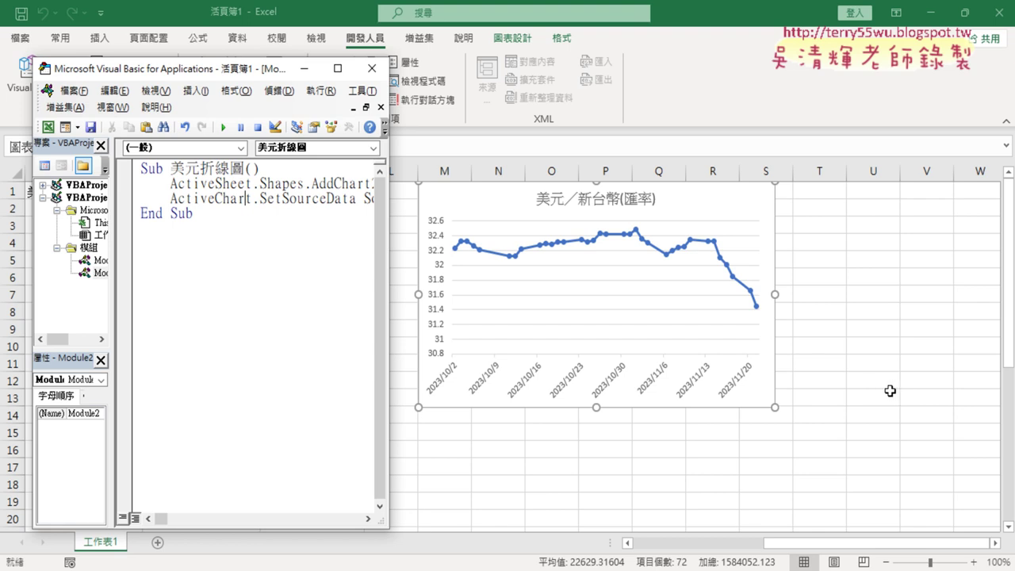
left_click(753, 204)
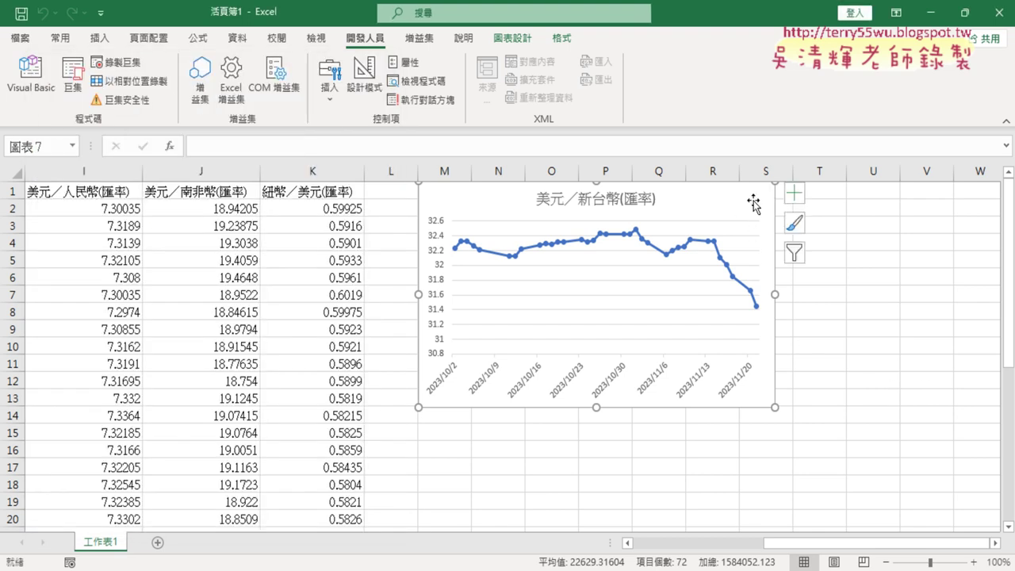
key("Delete")
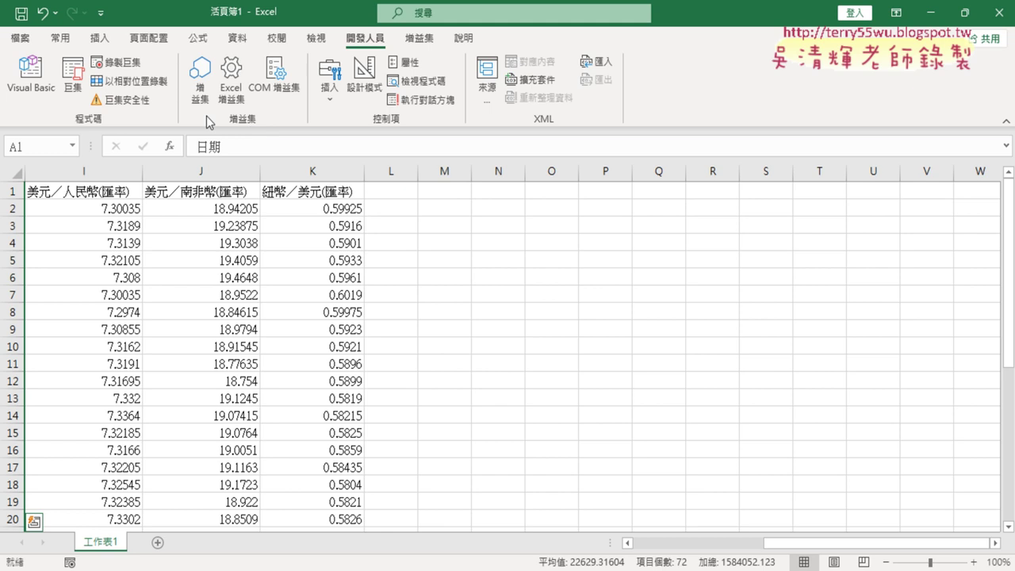
Check column M's width on the sheet and reopen the widened VBA editor
left_click(31, 76)
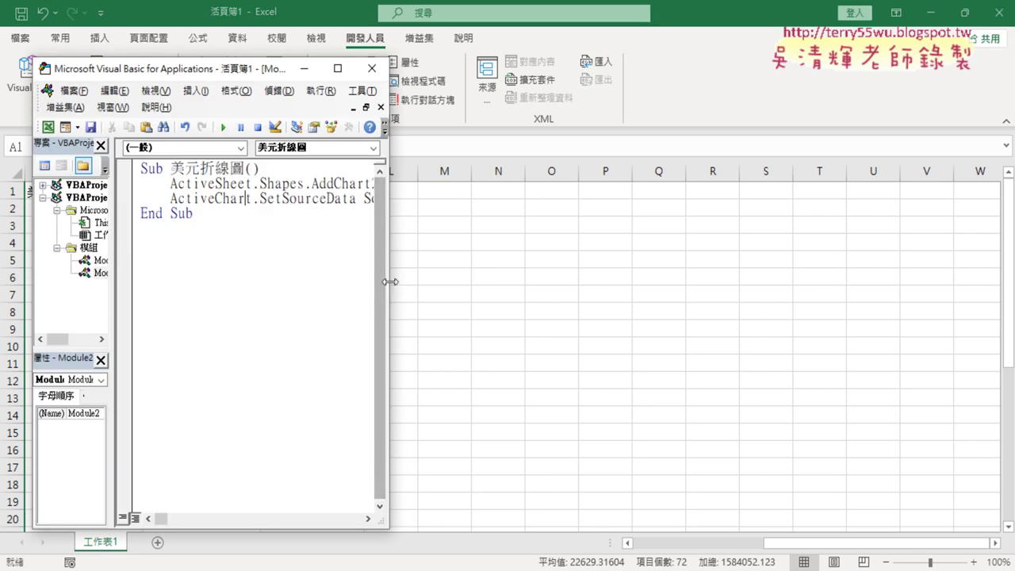
left_click_drag(389, 281, 543, 283)
key("alt+F11")
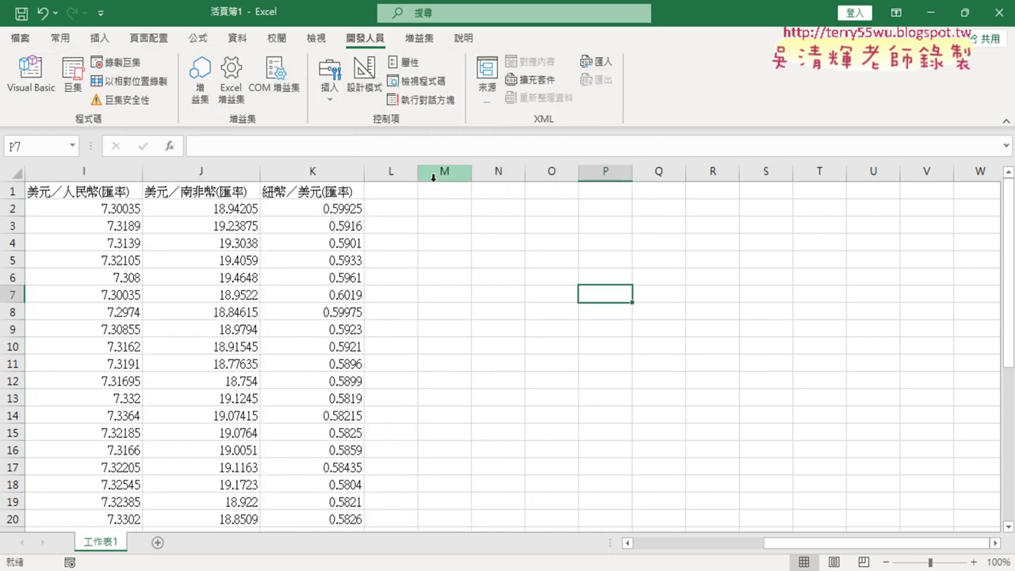
left_click(432, 171)
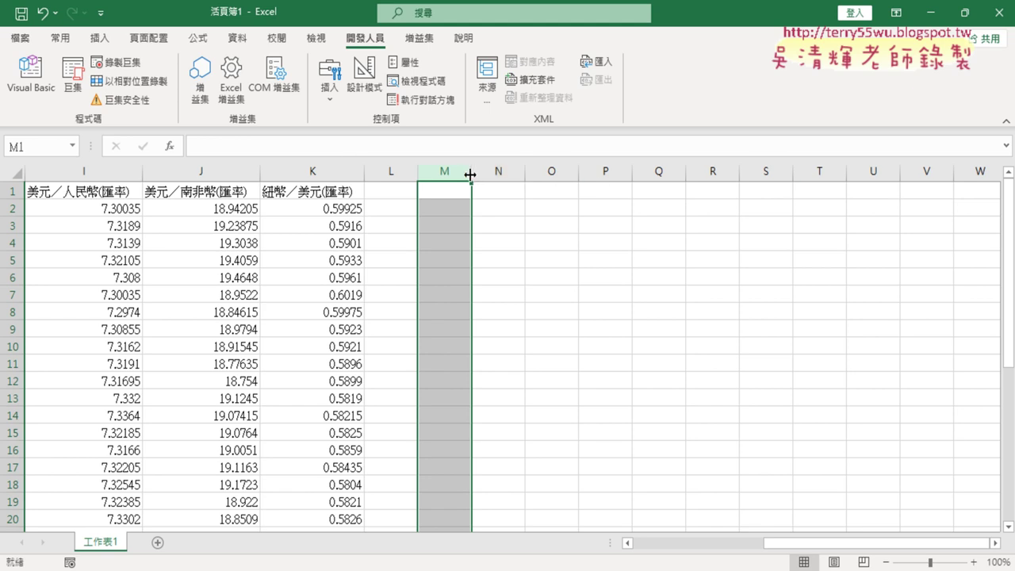
left_click(30, 75)
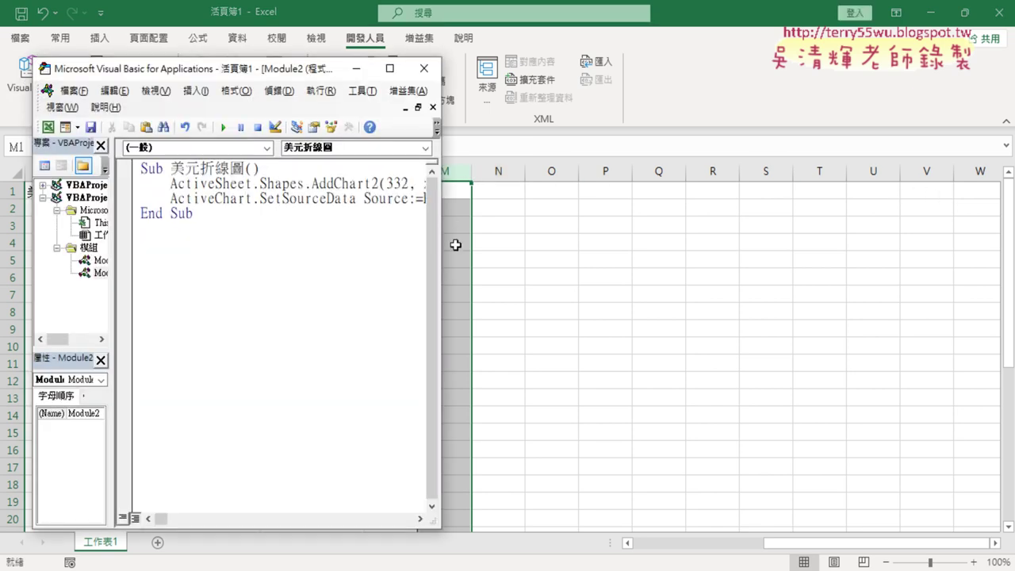
left_click_drag(440, 265, 942, 265)
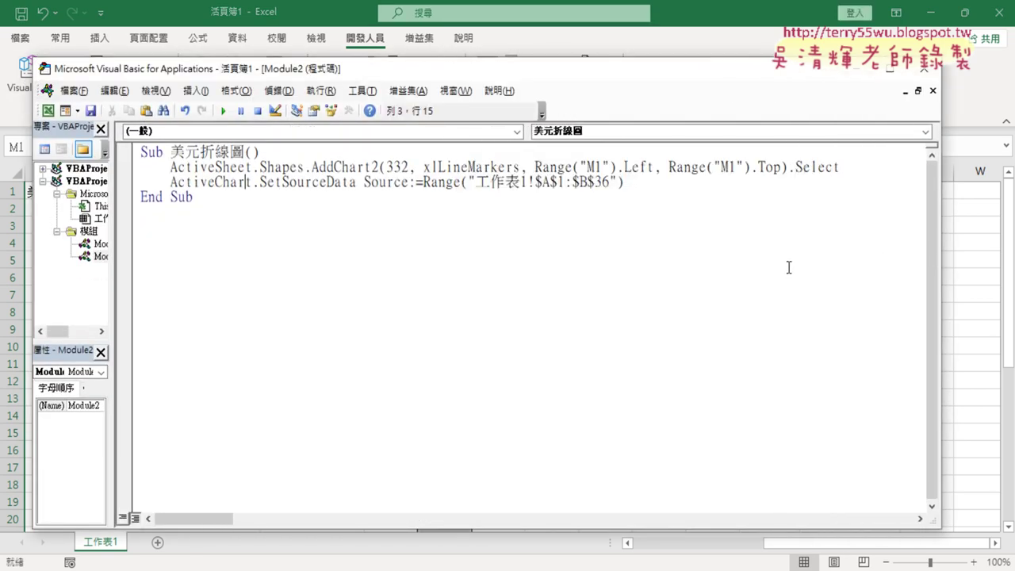
Add Range("M1").Width*10 as the chart width argument in AddChart2
left_click(781, 168)
type(",")
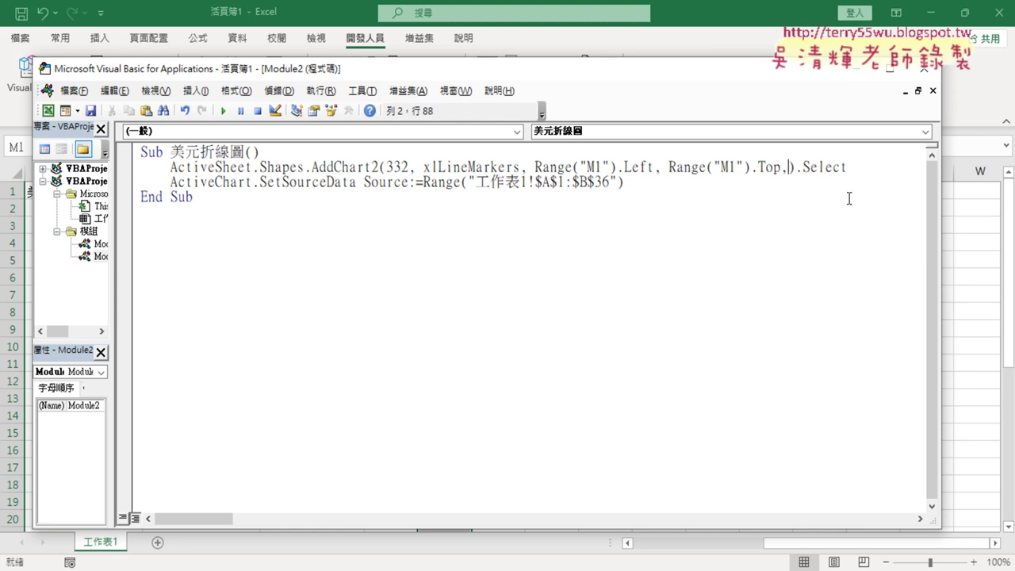
left_click_drag(668, 168, 787, 169)
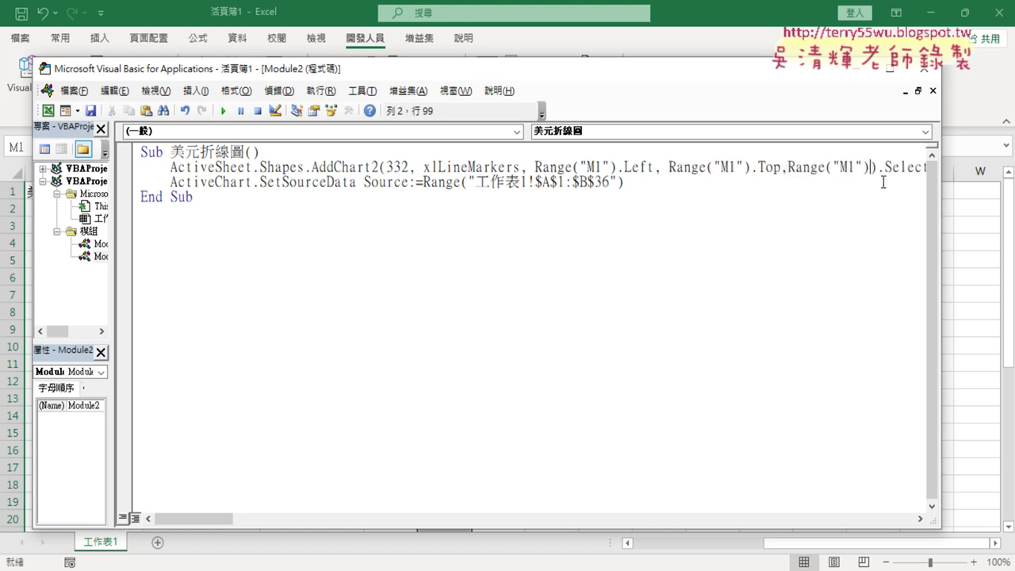
type(".")
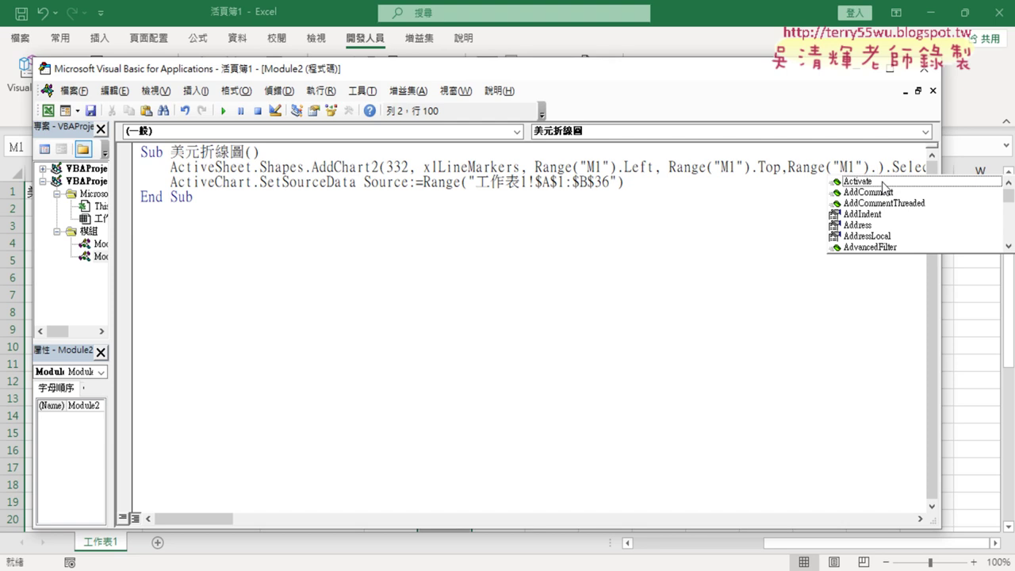
type("w")
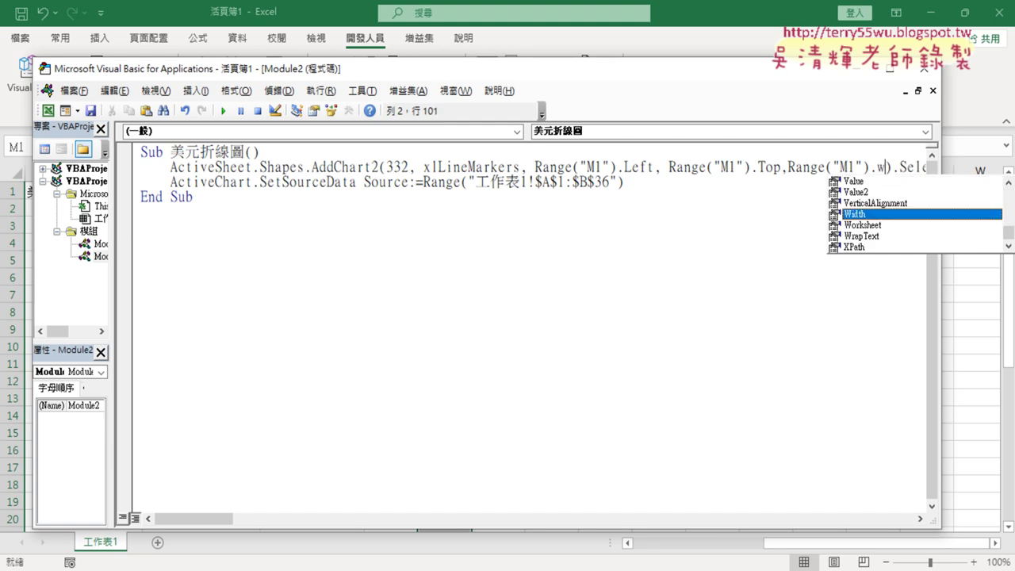
double_click(855, 214)
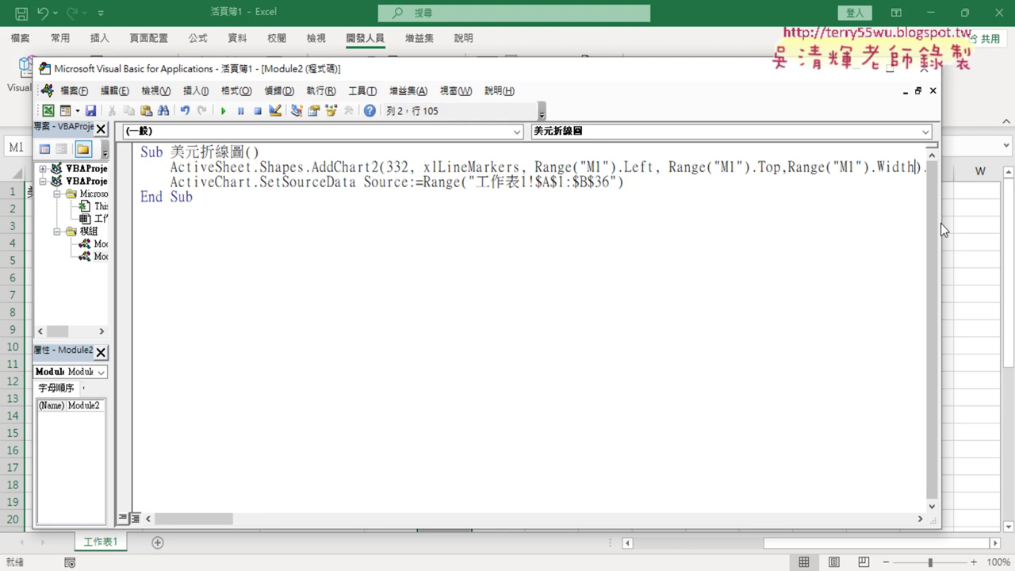
type("*")
type("10")
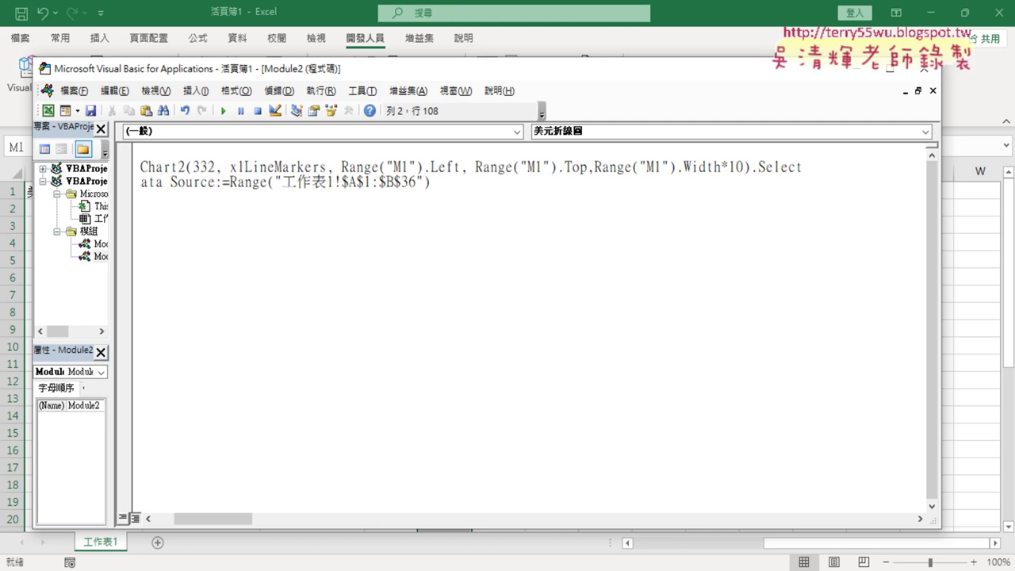
Add Range("M1").Height*10 as the chart height argument
type(",")
left_click_drag(594, 167, 753, 169)
type(".")
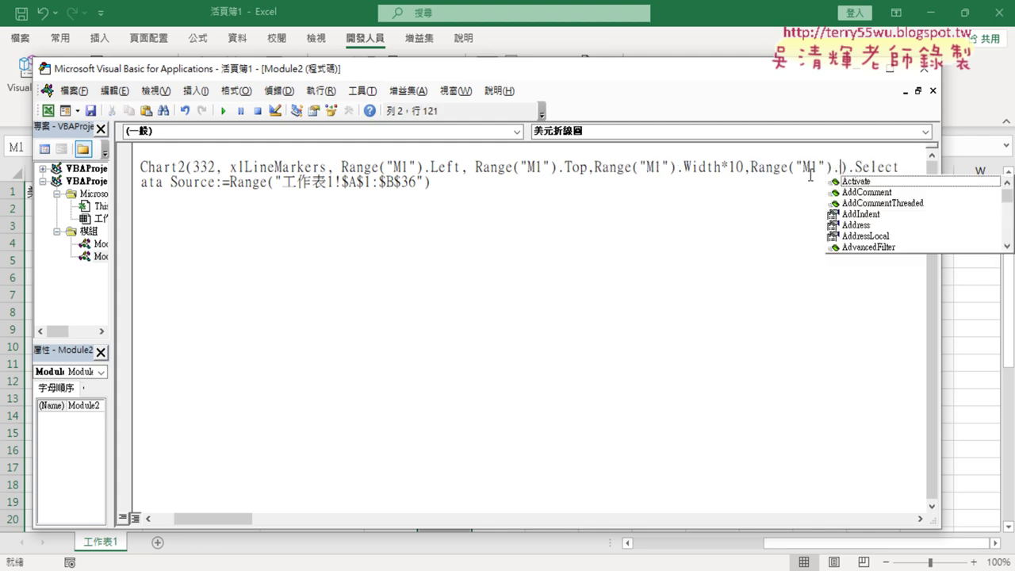
type("h")
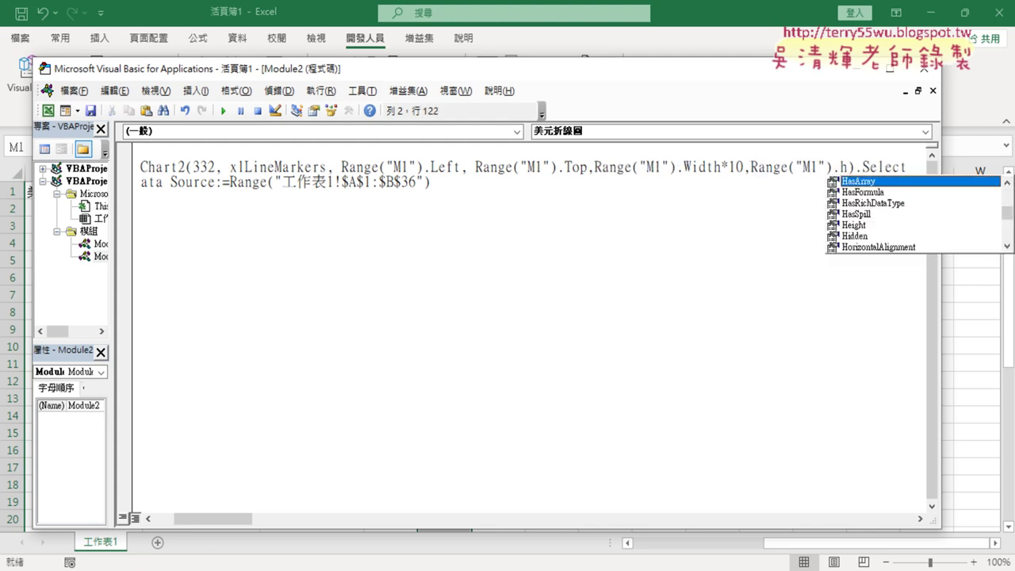
left_click(857, 226)
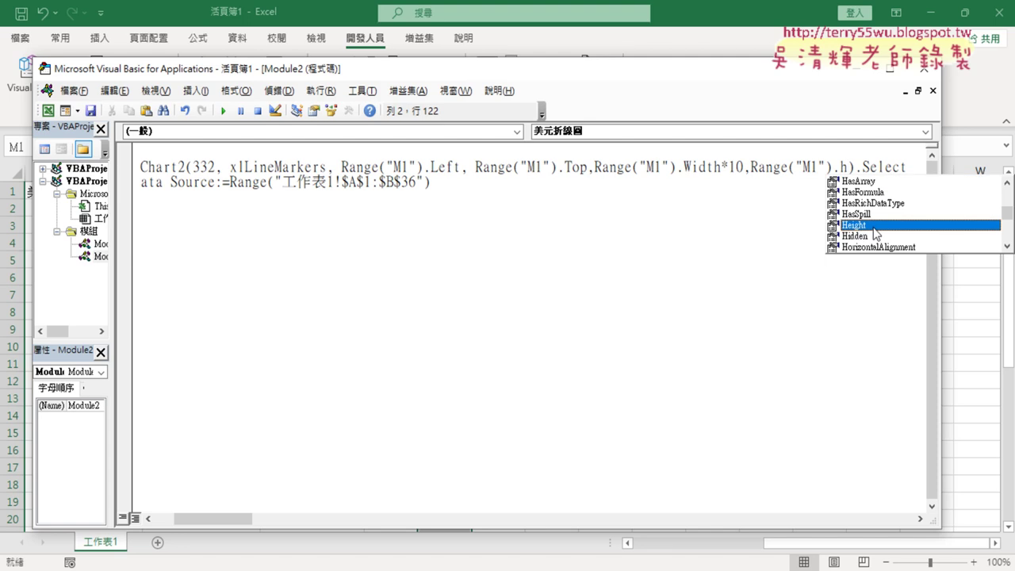
double_click(875, 225)
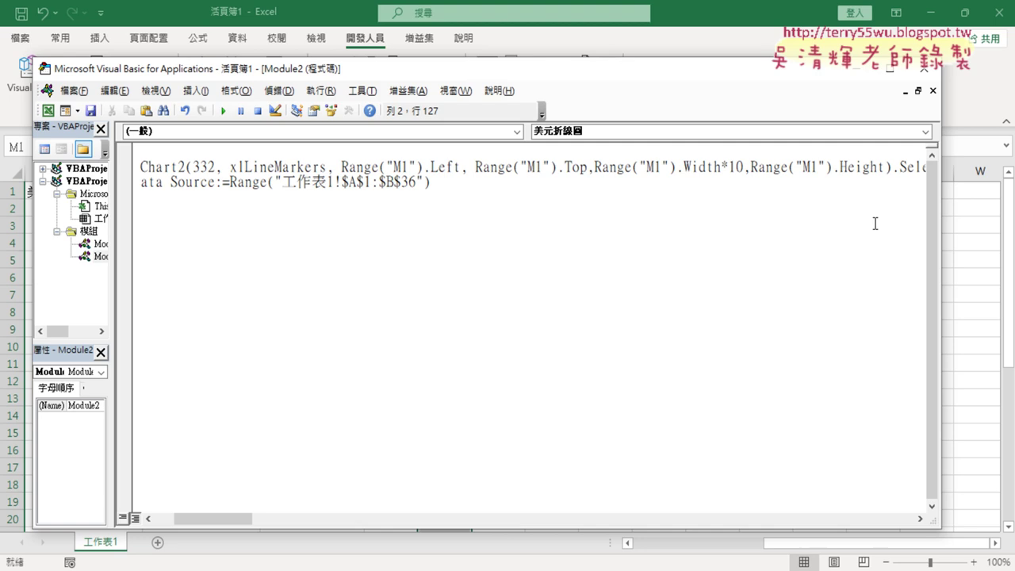
type("*10")
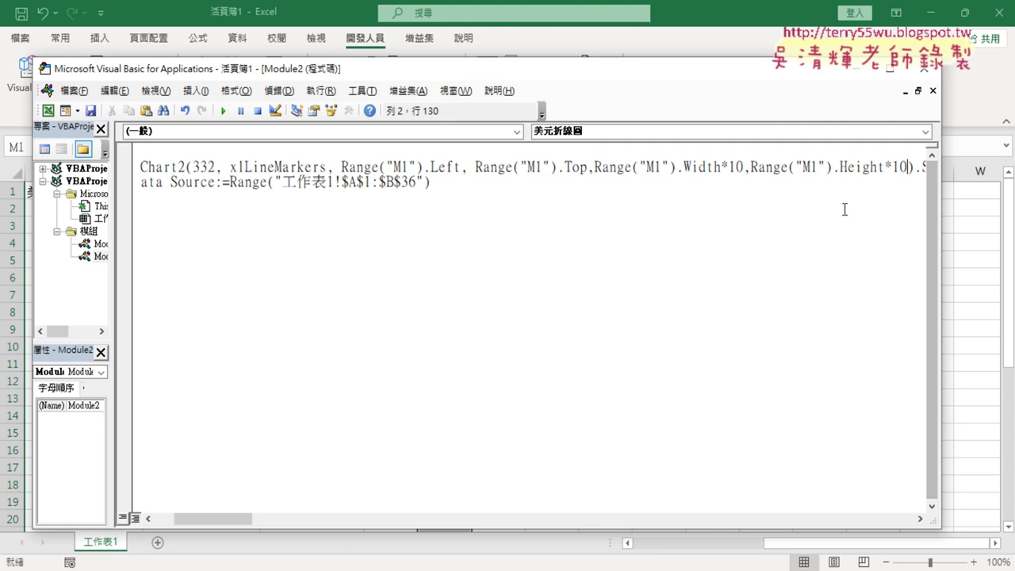
Run the resized 美元折線圖 macro to draw the 美元／新台幣(匯率) chart across columns M–V
left_click_drag(941, 229, 314, 231)
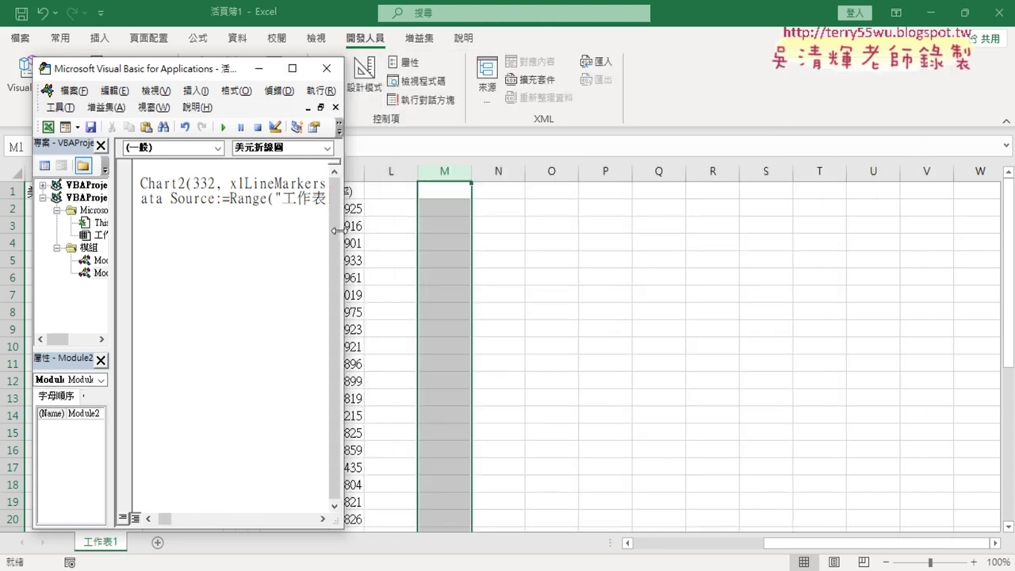
left_click(223, 198)
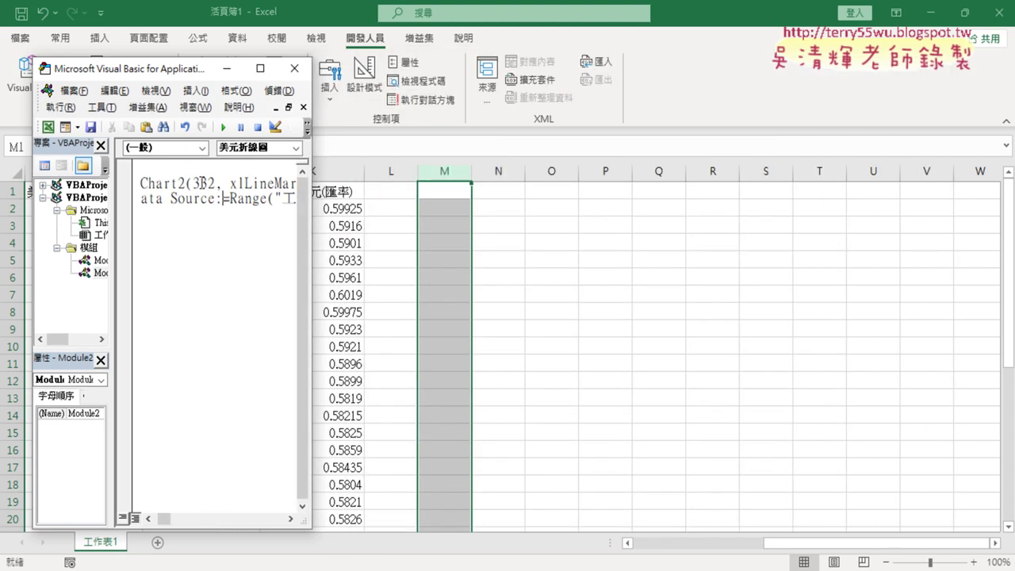
left_click(224, 128)
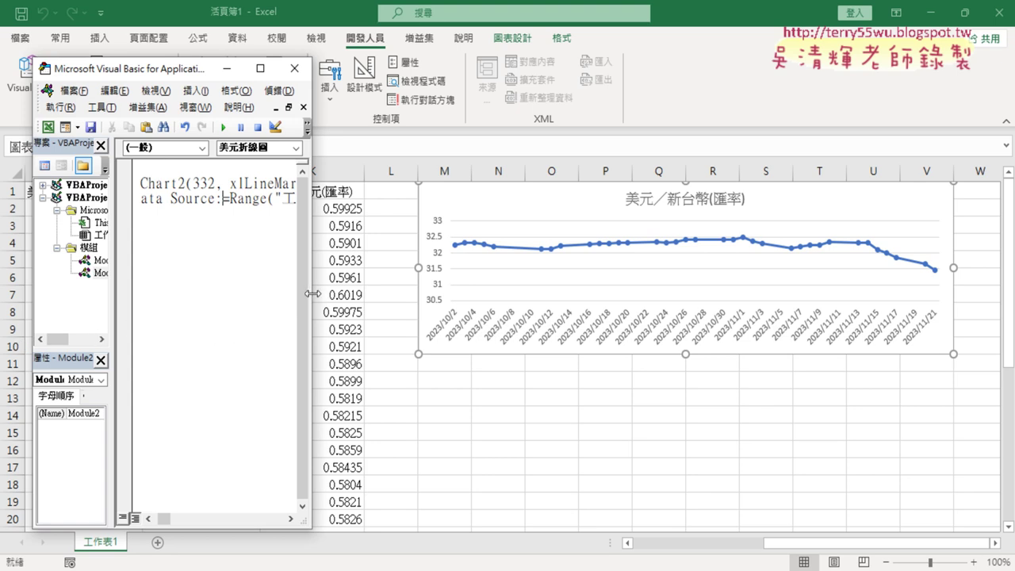
left_click_drag(310, 292, 985, 274)
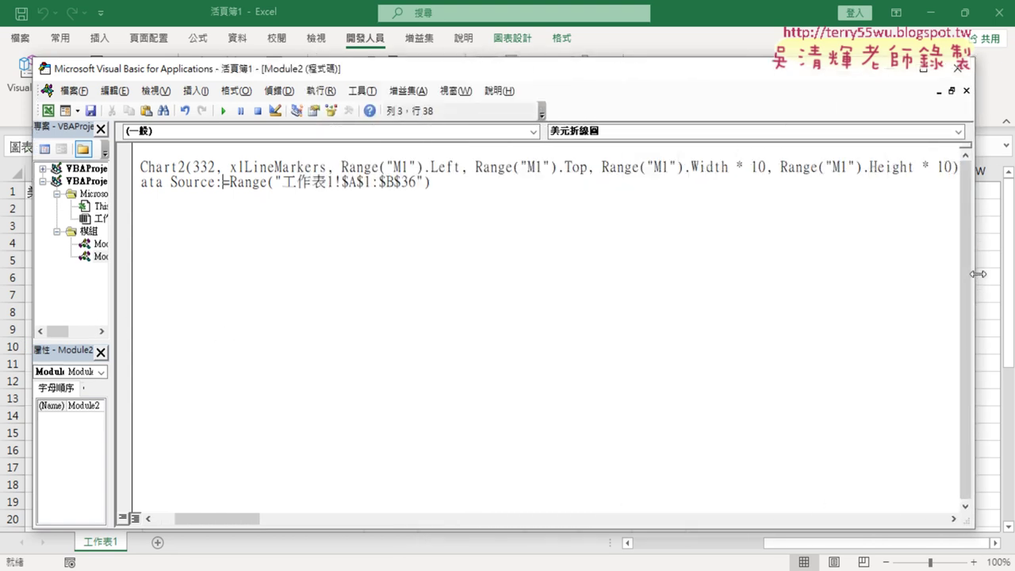
Review the AddChart2 position and size arguments, then move the editor aside and return to the sheet
left_click_drag(952, 167, 341, 167)
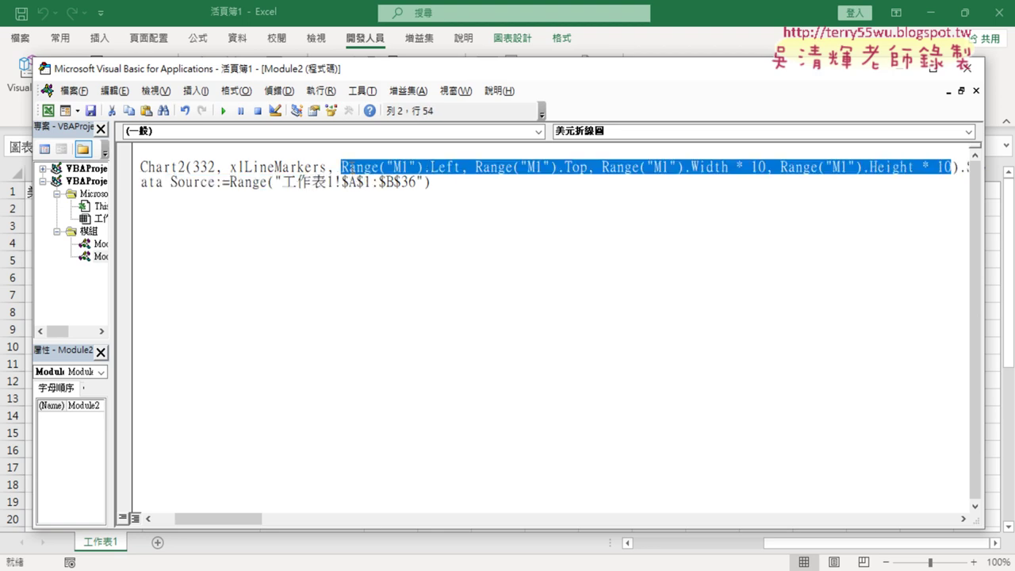
left_click_drag(245, 519, 201, 526)
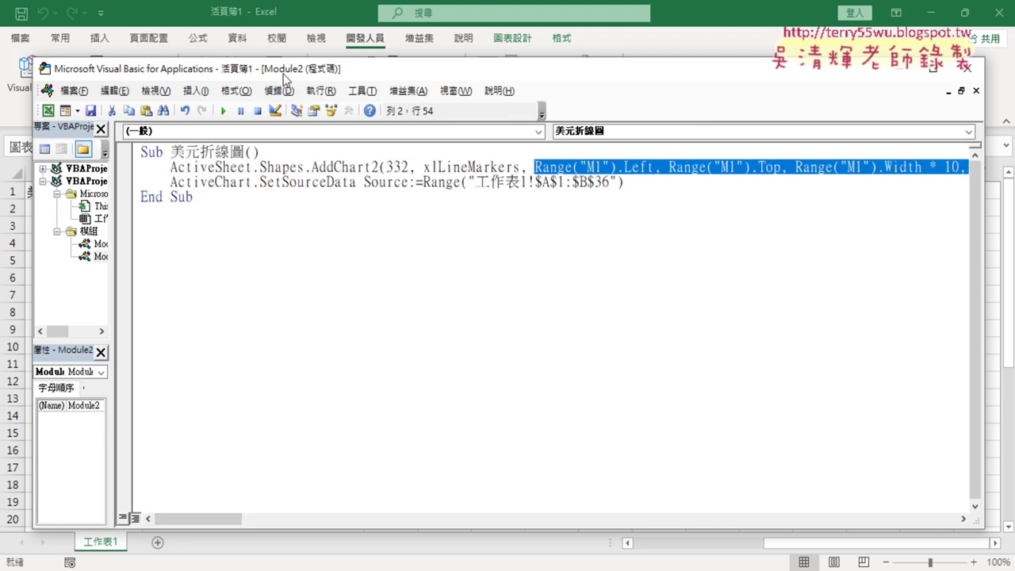
mouse_move(286, 74)
left_mouse_down()
mouse_move(444, 79)
mouse_move(363, 76)
left_mouse_up()
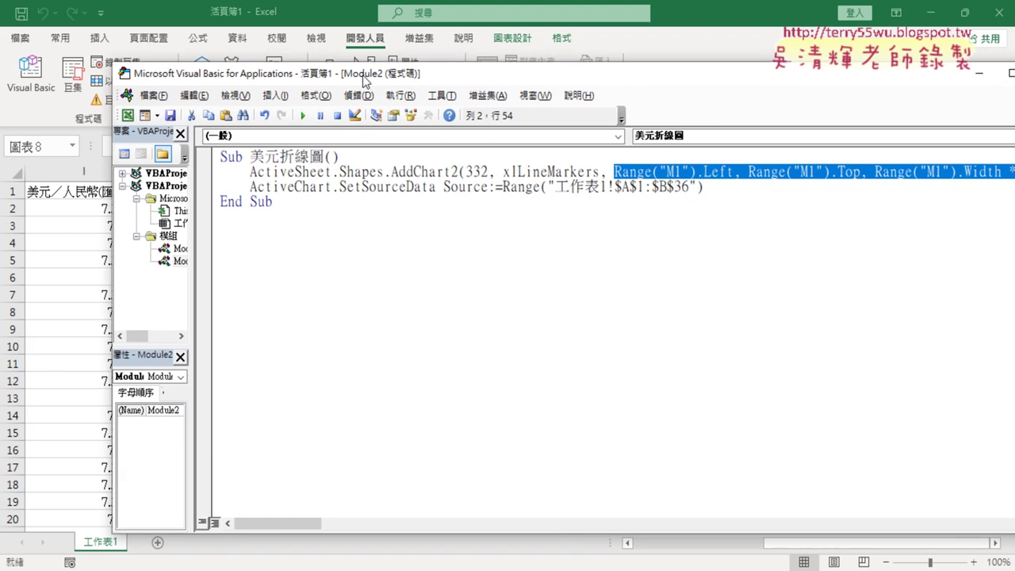
left_click(81, 255)
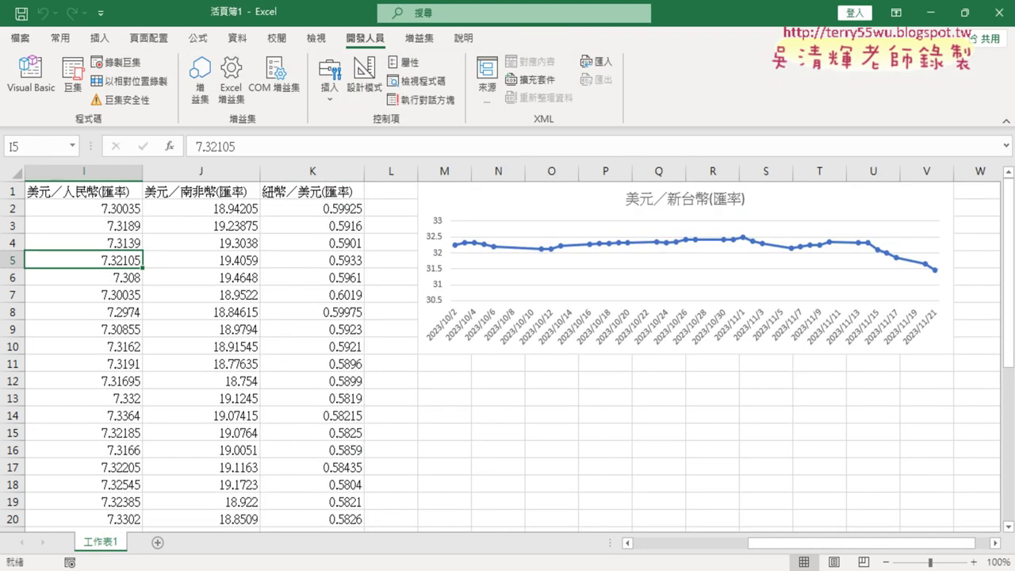
Select the 美元／新台幣(匯率) rates down to row 36, then the 人民幣／新台幣(匯率) column
left_click_drag(797, 544, 643, 543)
left_click(162, 191)
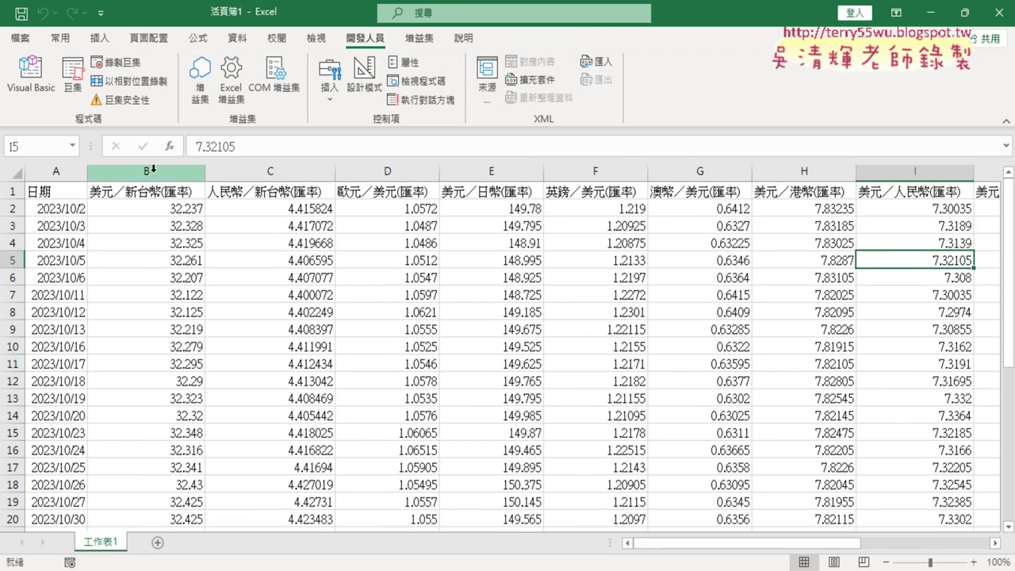
key("ctrl+shift+Down")
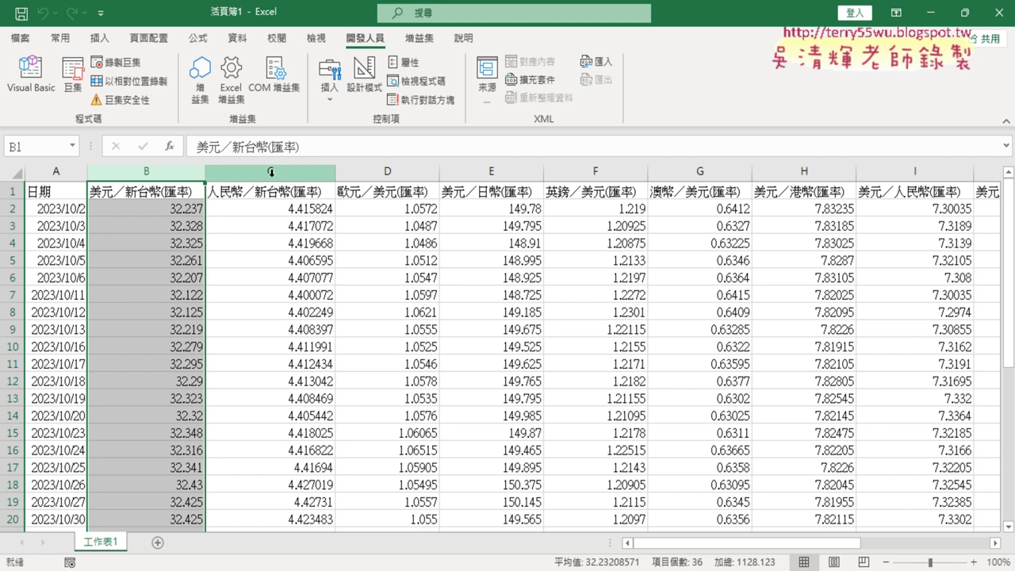
left_click(271, 171)
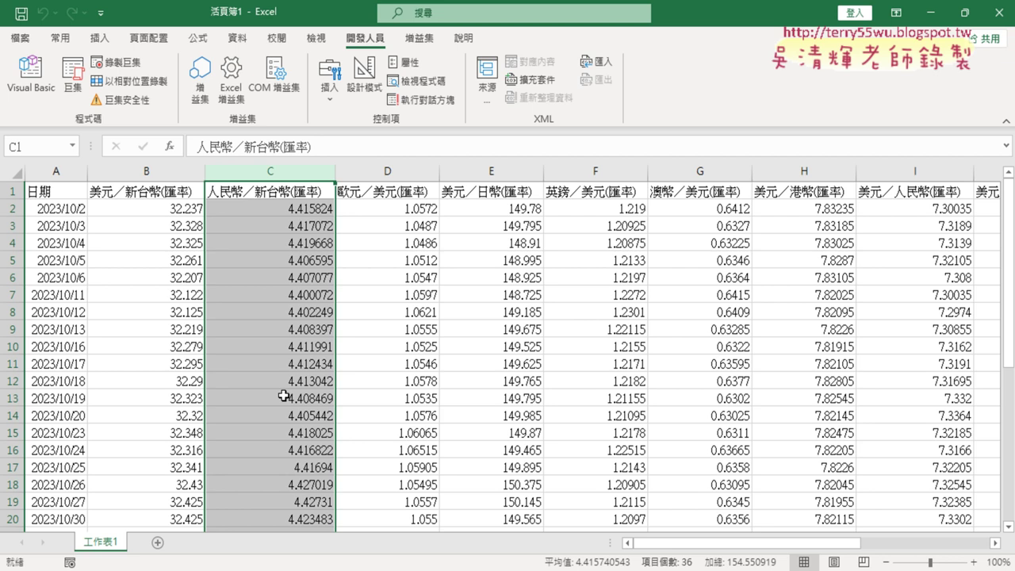
Select the 日期 dates A1:A36 together with the 人民幣／新台幣(匯率) rates C1:C36
left_click(67, 194)
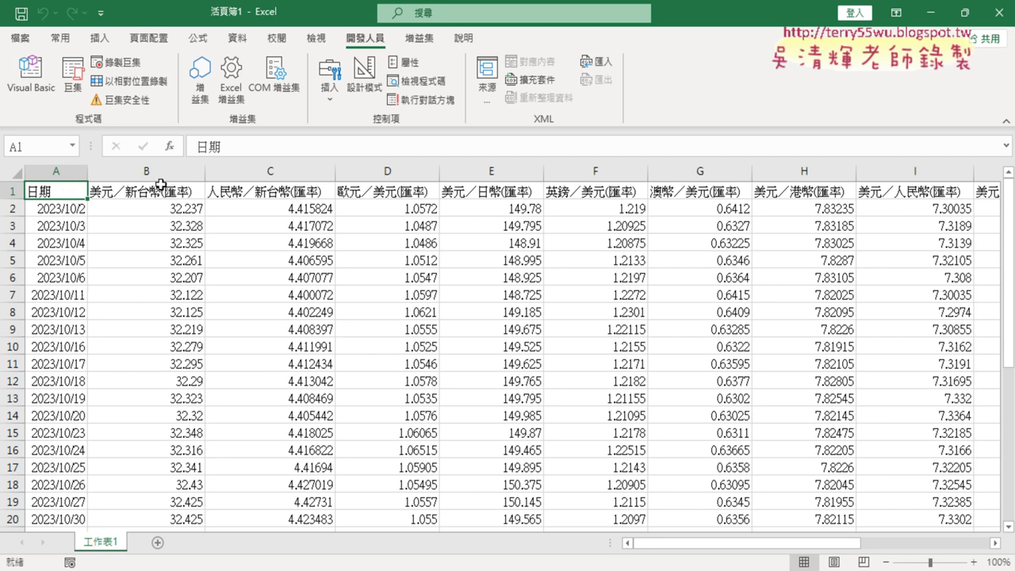
scroll(75, 341, "down", 3)
scroll(74, 342, "down", 3)
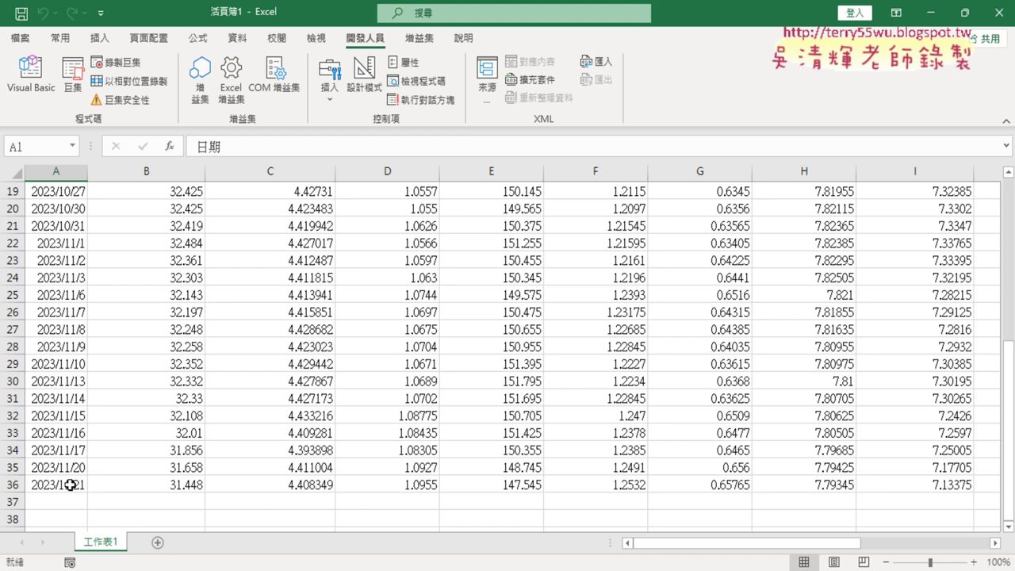
left_click(71, 484, "shift")
scroll(253, 460, "up", 6)
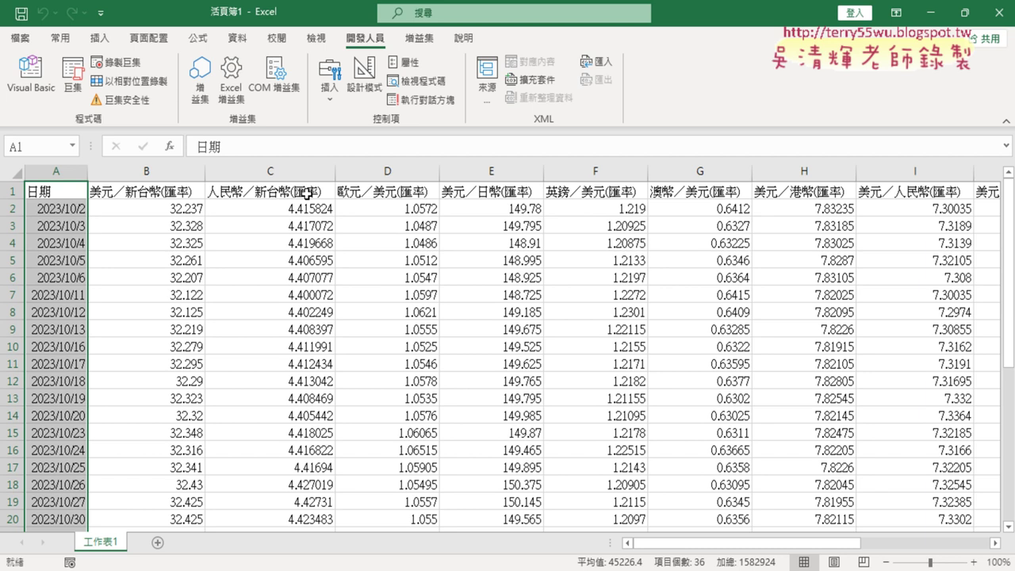
left_click(306, 192, "ctrl")
scroll(283, 404, "down", 4)
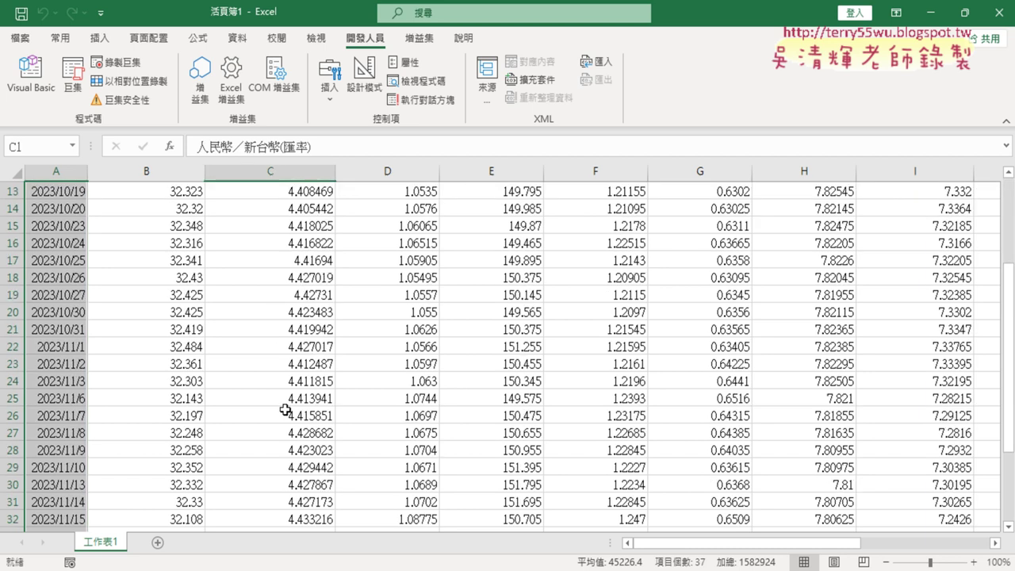
scroll(288, 409, "down", 5)
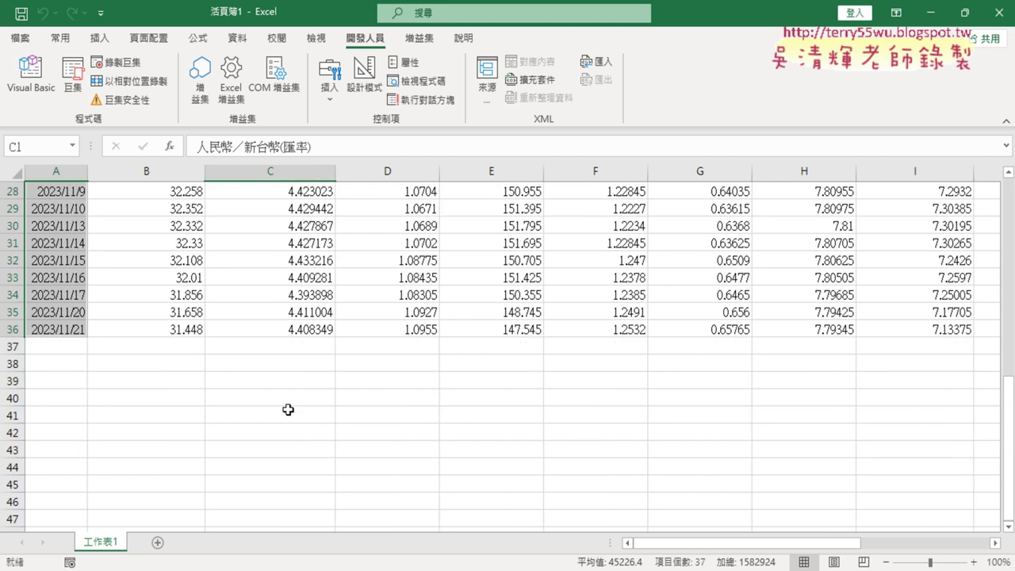
left_click(321, 330, "ctrl+shift")
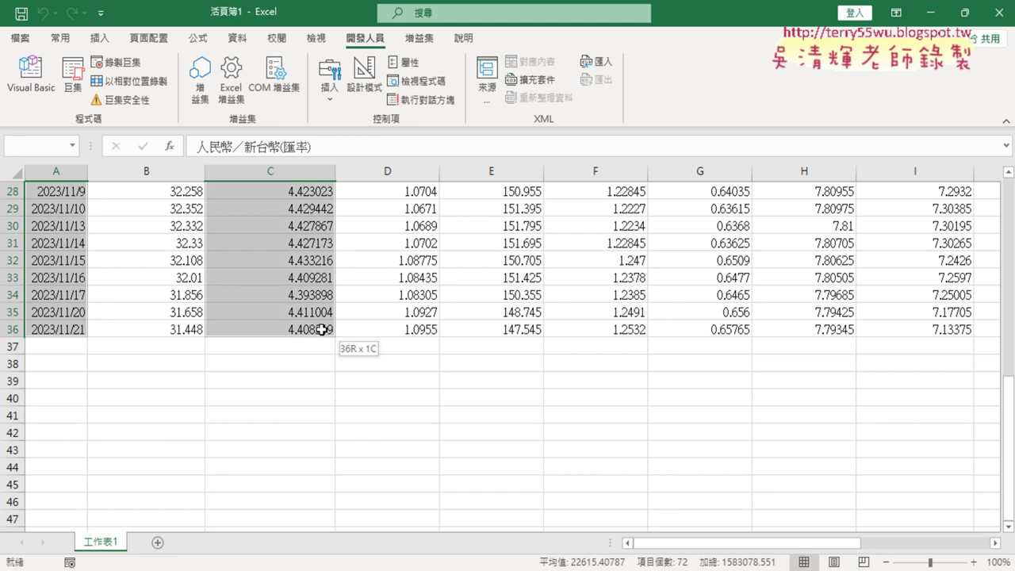
scroll(317, 301, "up", 5)
scroll(317, 285, "up", 4)
scroll(159, 238, "up", 1)
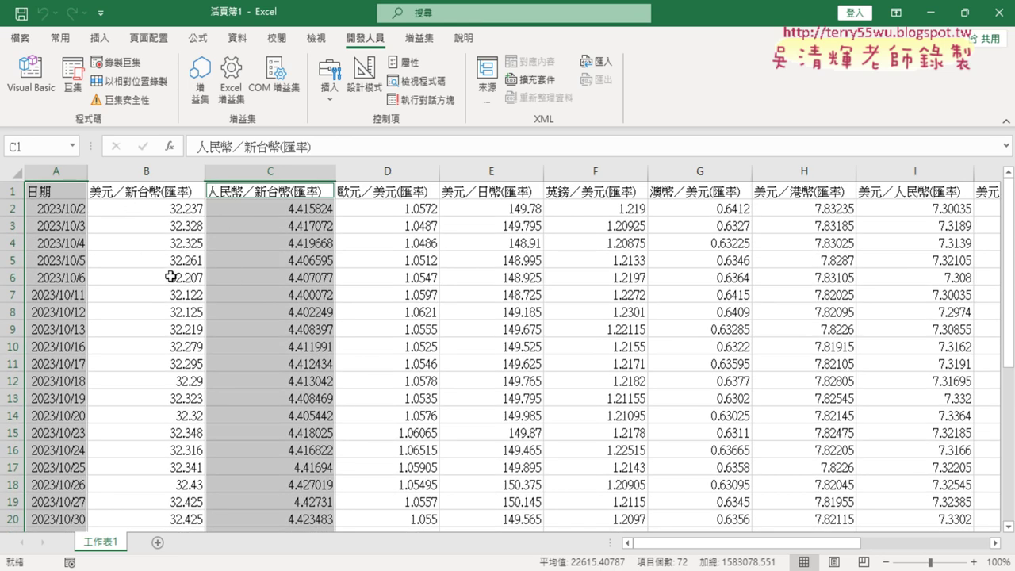
Insert a marked line chart of the selected RMB/TWD rates, then open Visual Basic from 開發人員
left_click(100, 37)
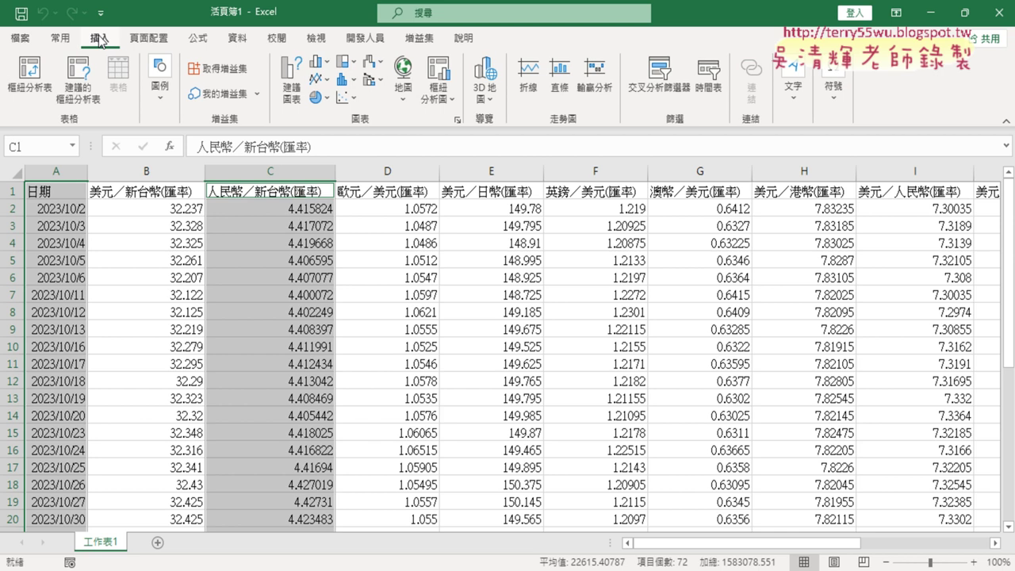
left_click(319, 78)
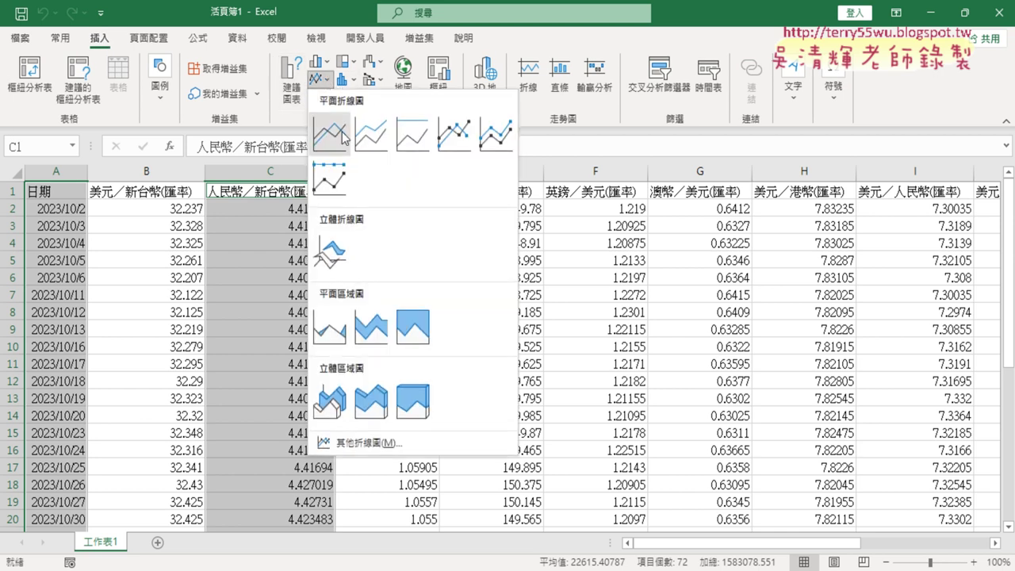
left_click(465, 151)
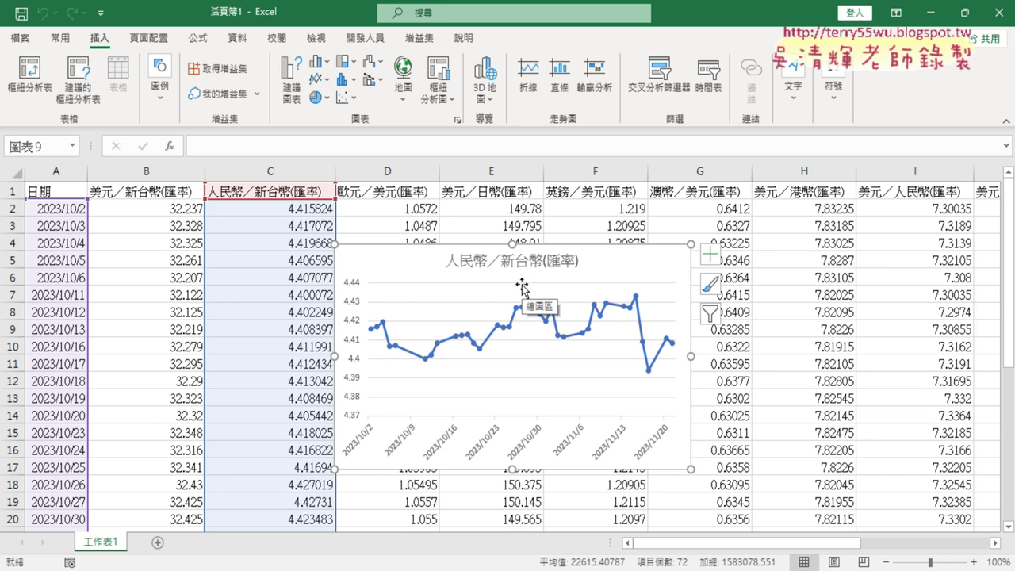
left_click(366, 38)
left_click(25, 86)
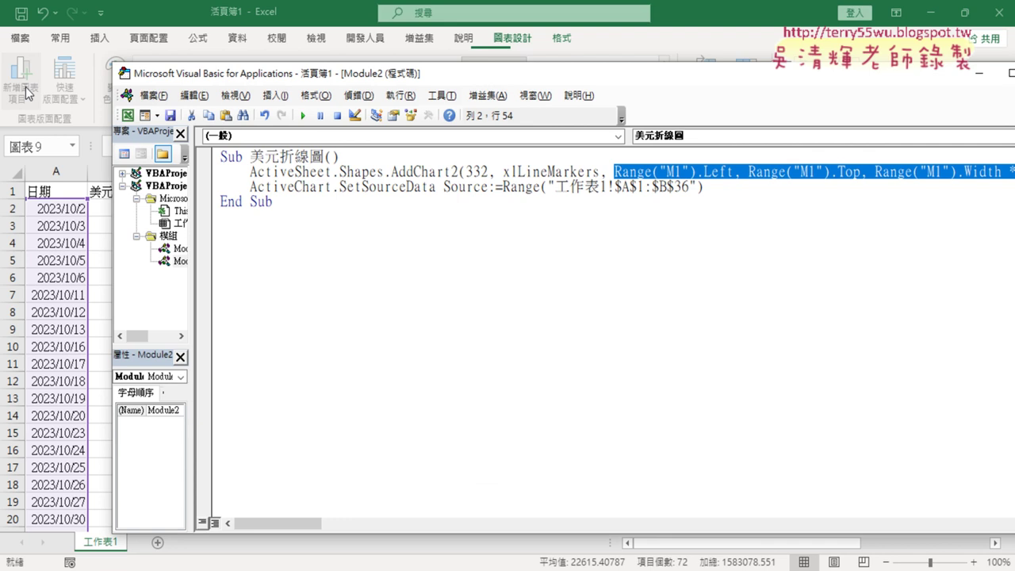
Duplicate the 美元折線圖 macro below itself and rename the copy 人民幣折線圖
left_click(277, 202)
left_click_drag(277, 203, 208, 156)
right_click(273, 173)
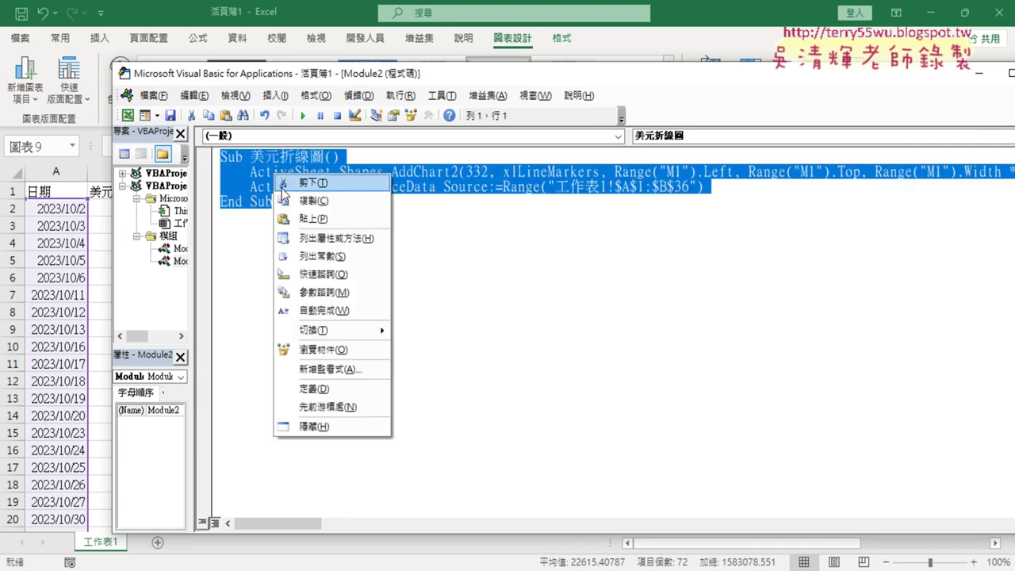
left_click(302, 202)
left_click(284, 233)
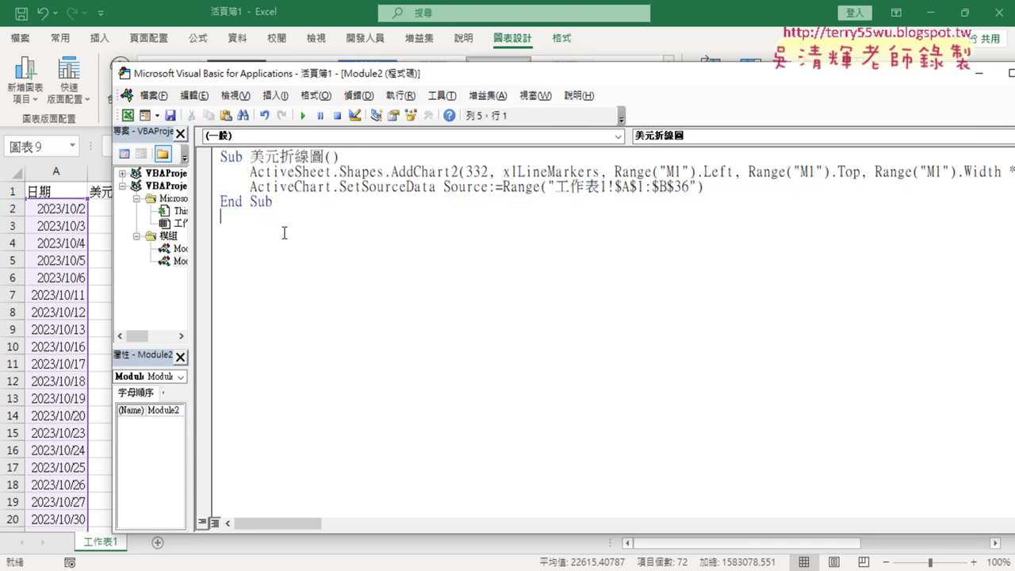
key("ctrl+v")
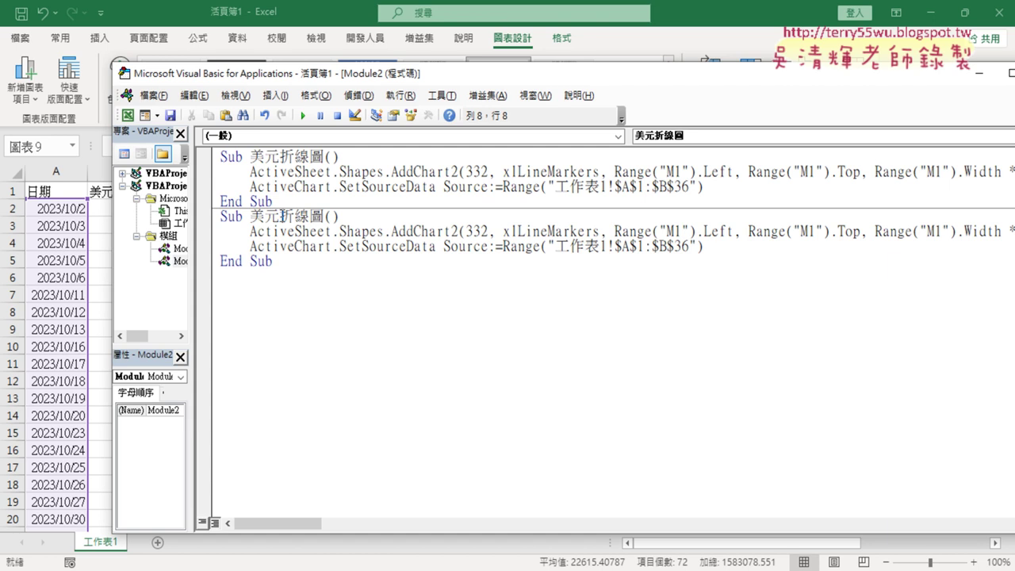
left_click_drag(279, 216, 250, 215)
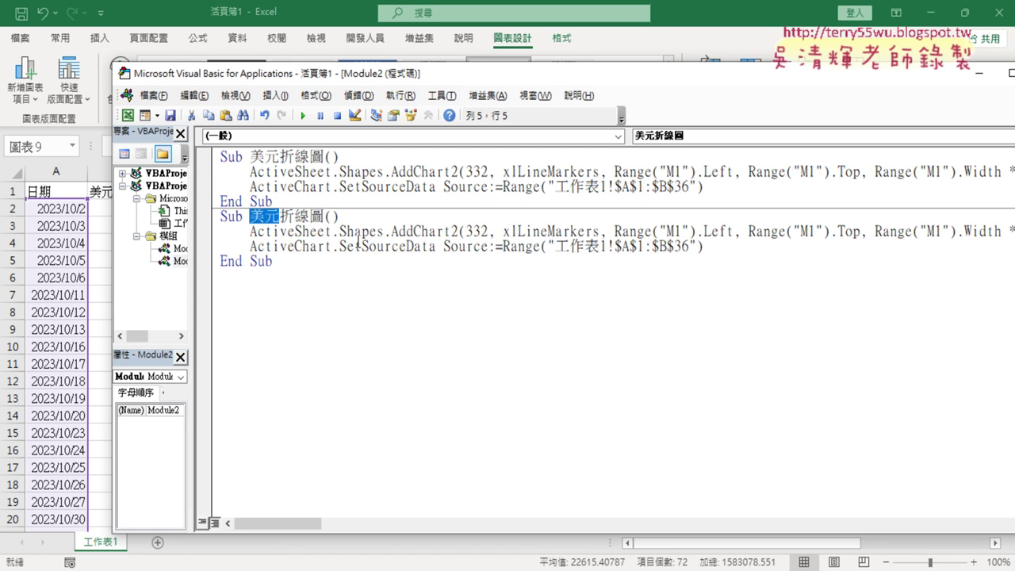
key("Delete")
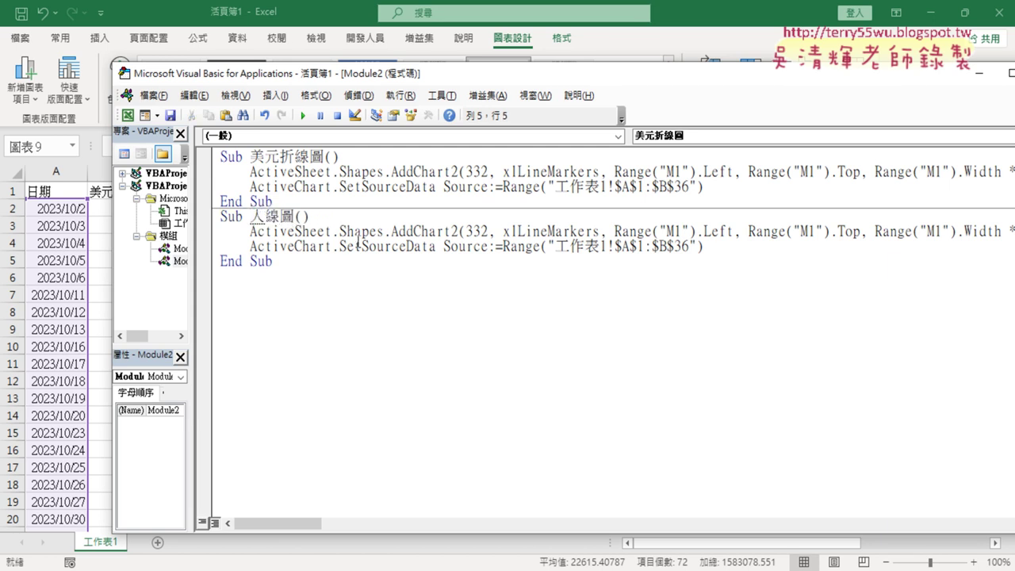
type("人口")
type("民幣")
key("Return")
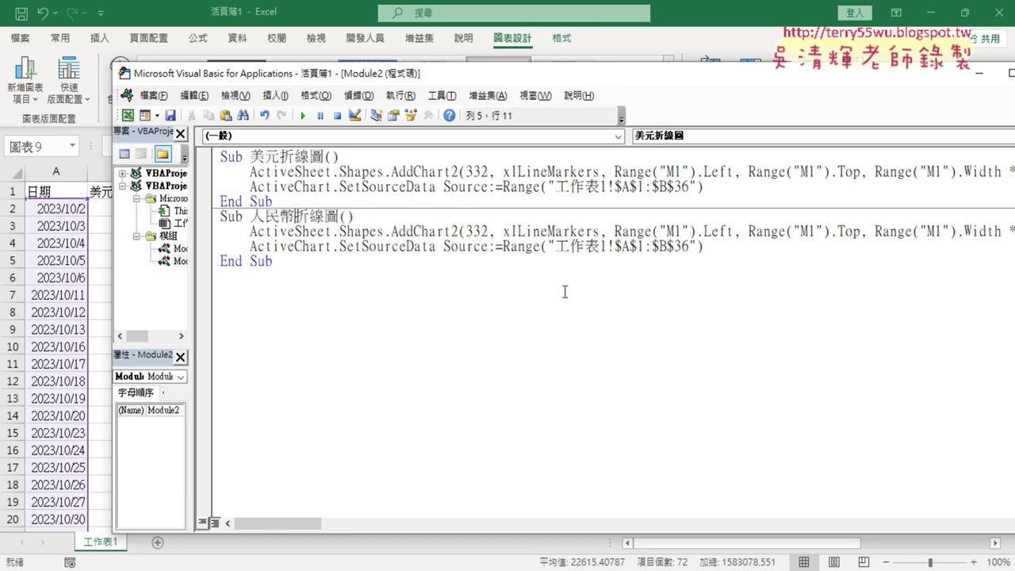
Change the copy's source range from $A$1:$B$36 to $A$1:$C$36
left_click_drag(603, 80, 485, 79)
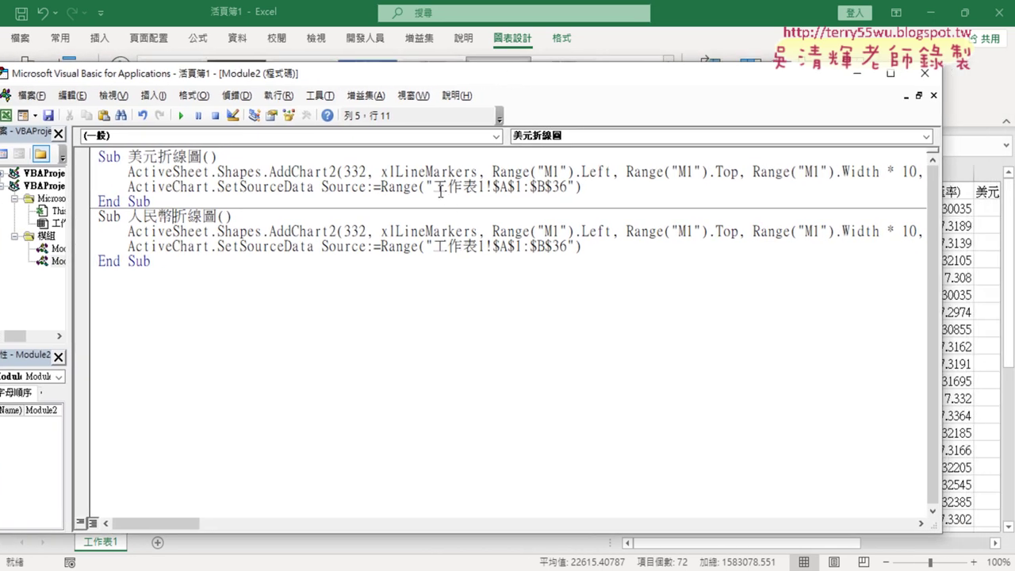
left_click_drag(425, 187, 574, 187)
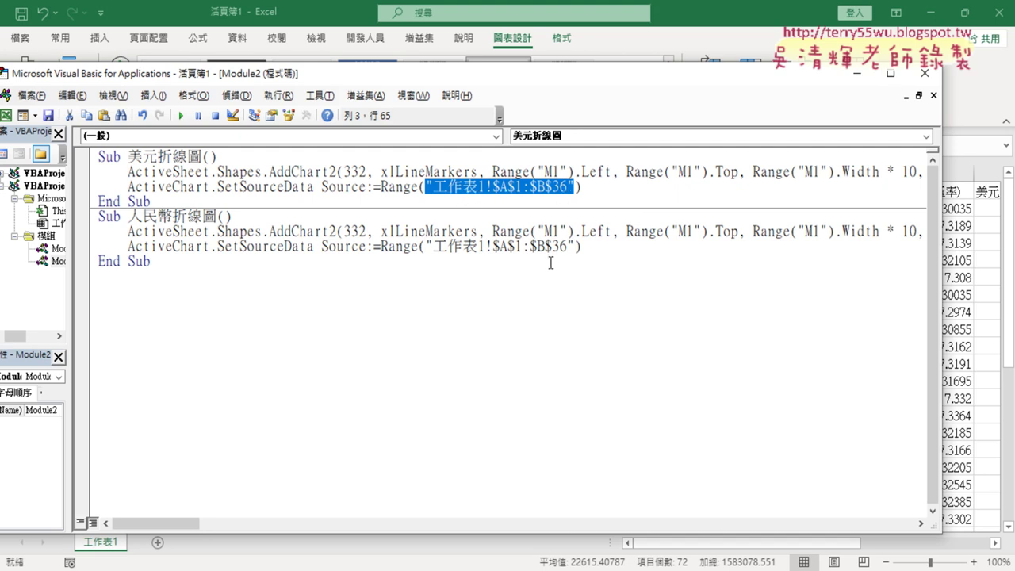
left_click_drag(546, 246, 536, 246)
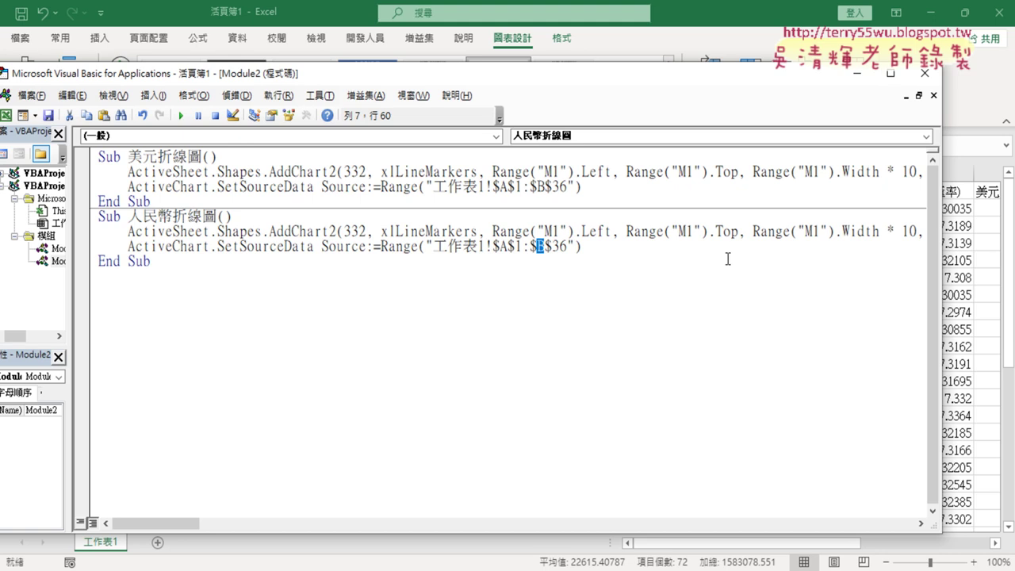
type("C")
left_click_drag(942, 284, 737, 284)
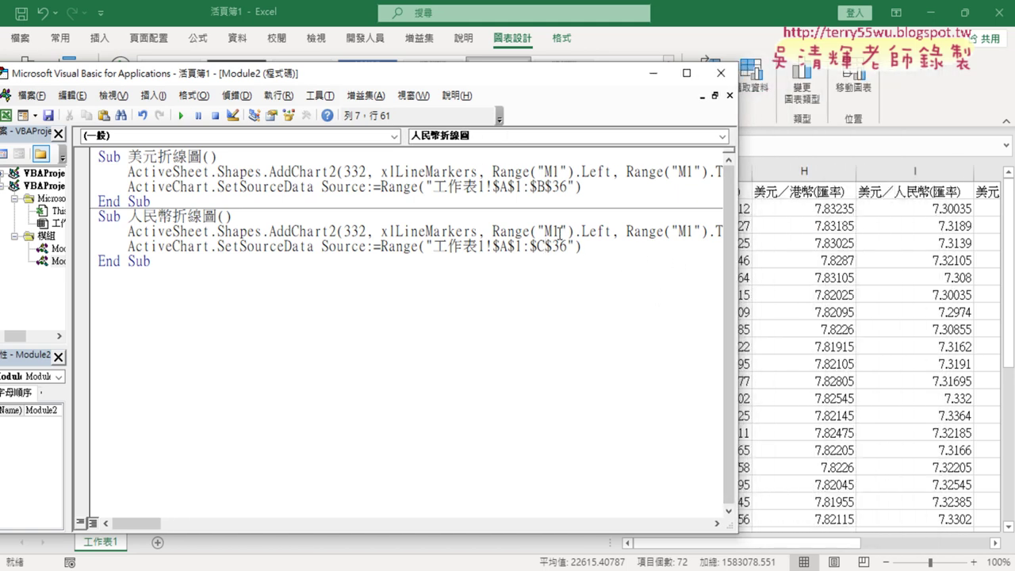
left_click(559, 231)
left_click_drag(833, 543, 962, 549)
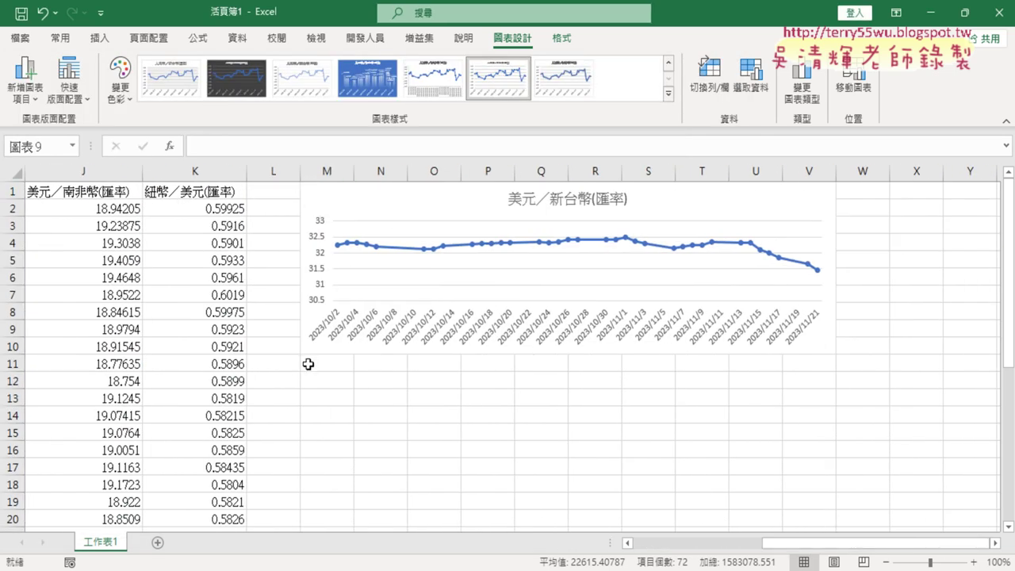
Anchor the 人民幣折線圖 chart at M11 by changing both M1 references to M11
left_click(324, 363)
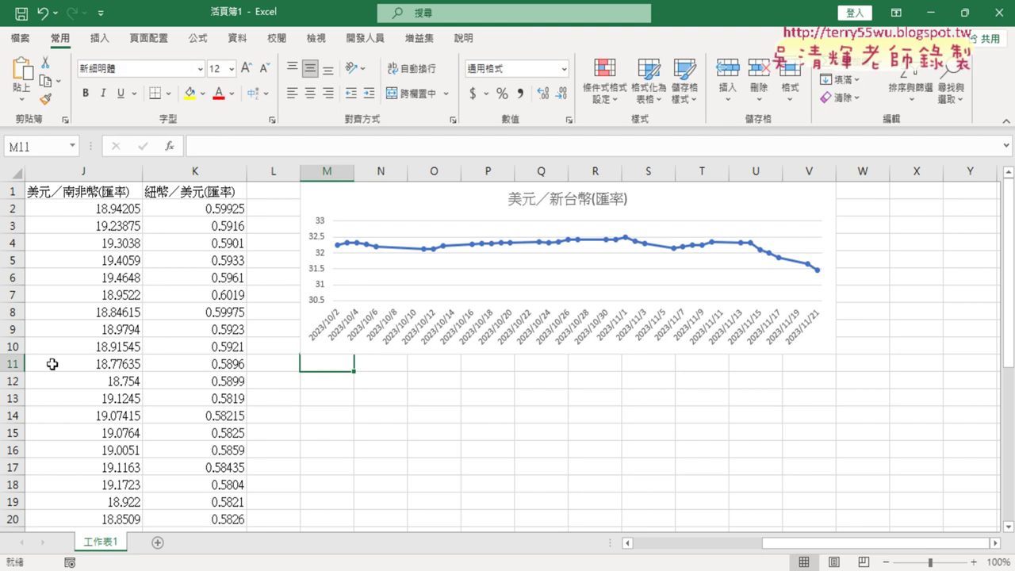
left_click(365, 38)
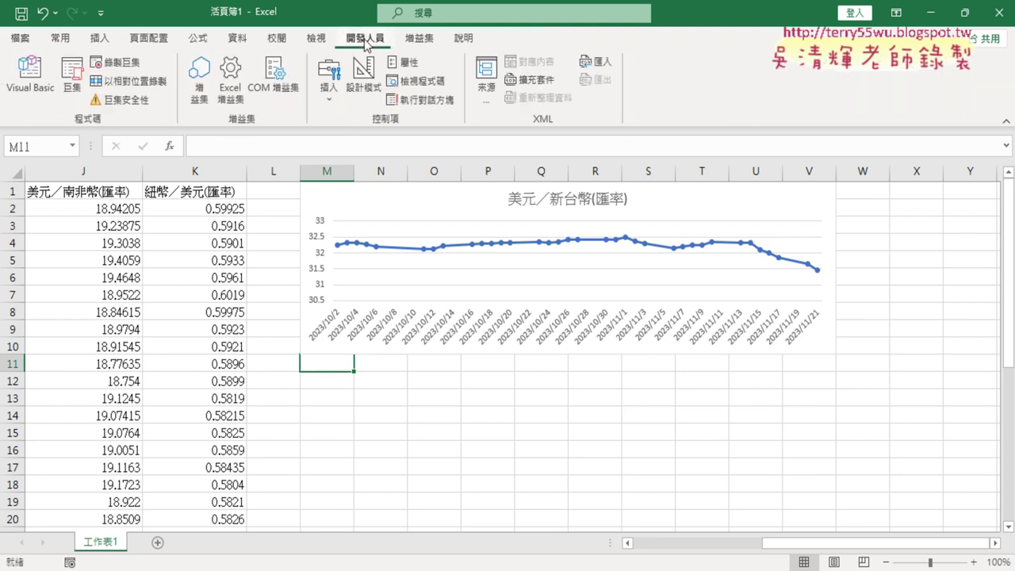
left_click(48, 91)
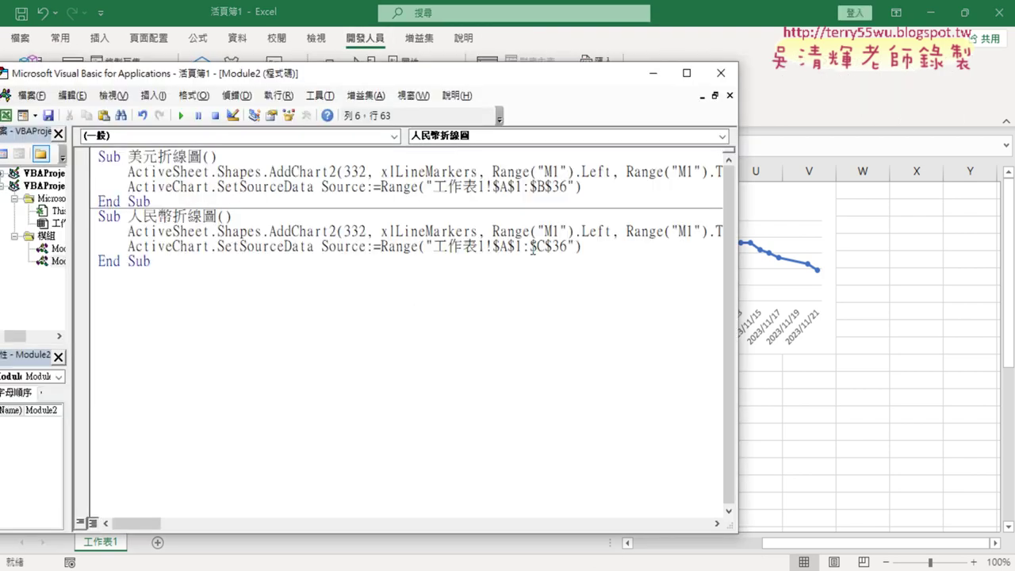
type("1")
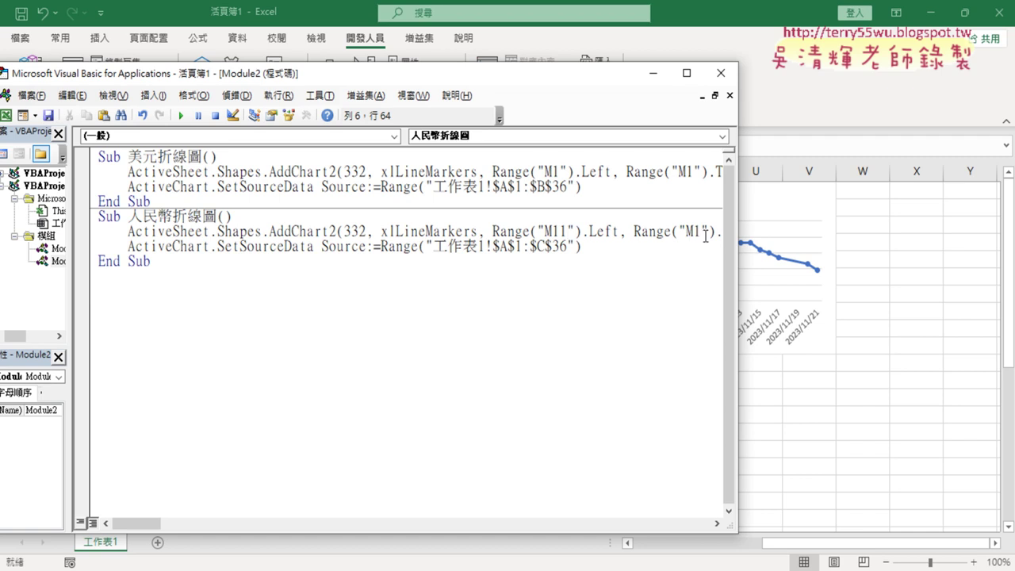
left_click(699, 231)
type("1")
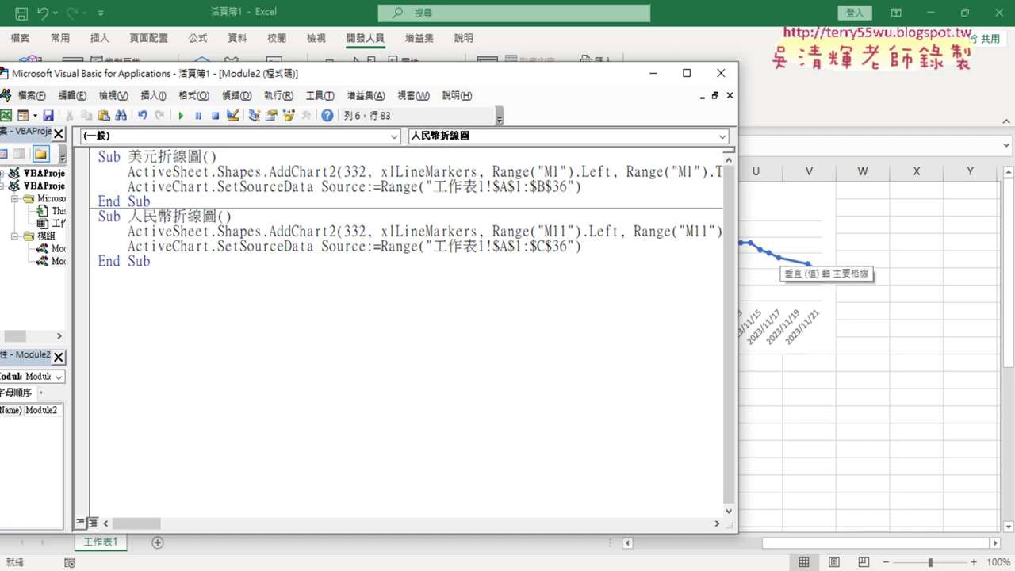
Run the 人民幣折線圖 macro to draw its line chart below the USD chart
left_click(315, 232)
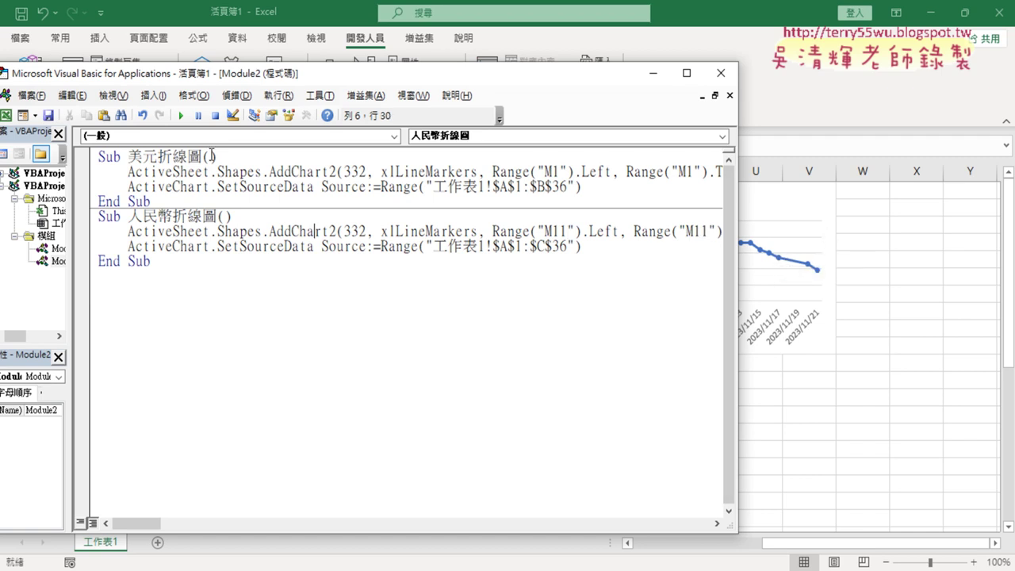
left_click(181, 114)
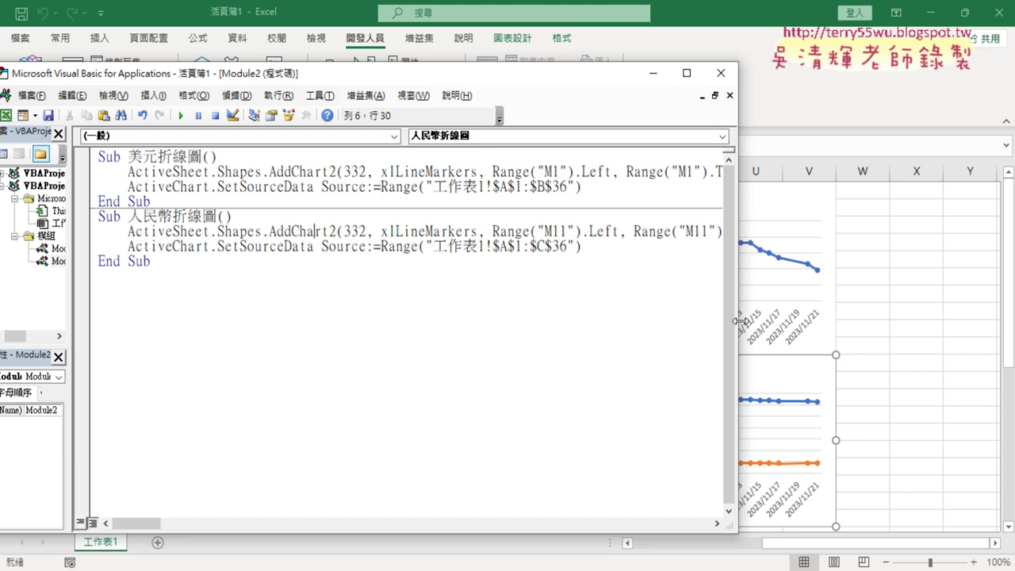
left_click_drag(737, 320, 271, 311)
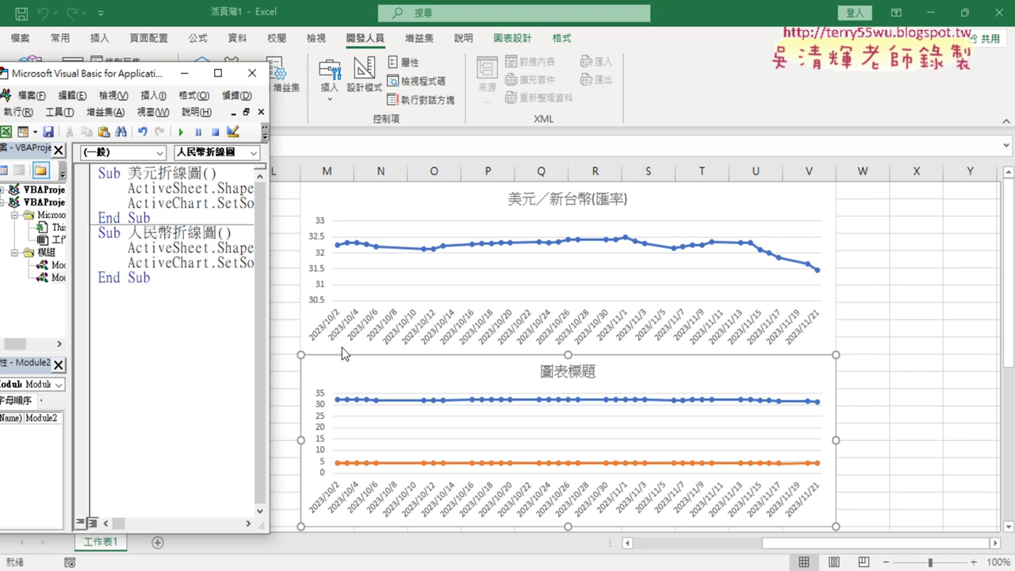
Check the second macro's $A$1:$C$36 source range, then return to the worksheet
left_click_drag(270, 290, 764, 291)
left_click_drag(492, 246, 573, 247)
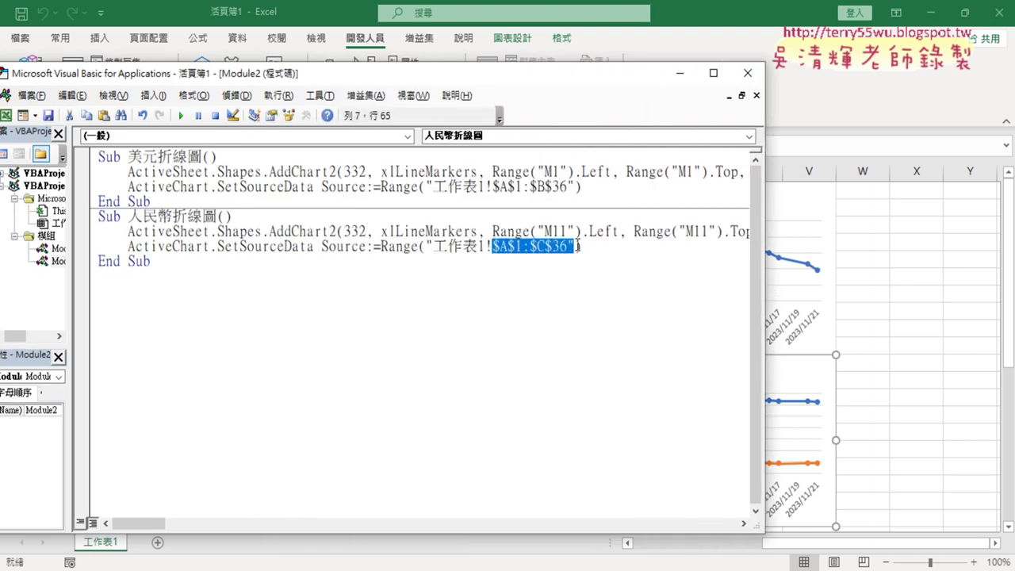
left_click_drag(832, 543, 650, 547)
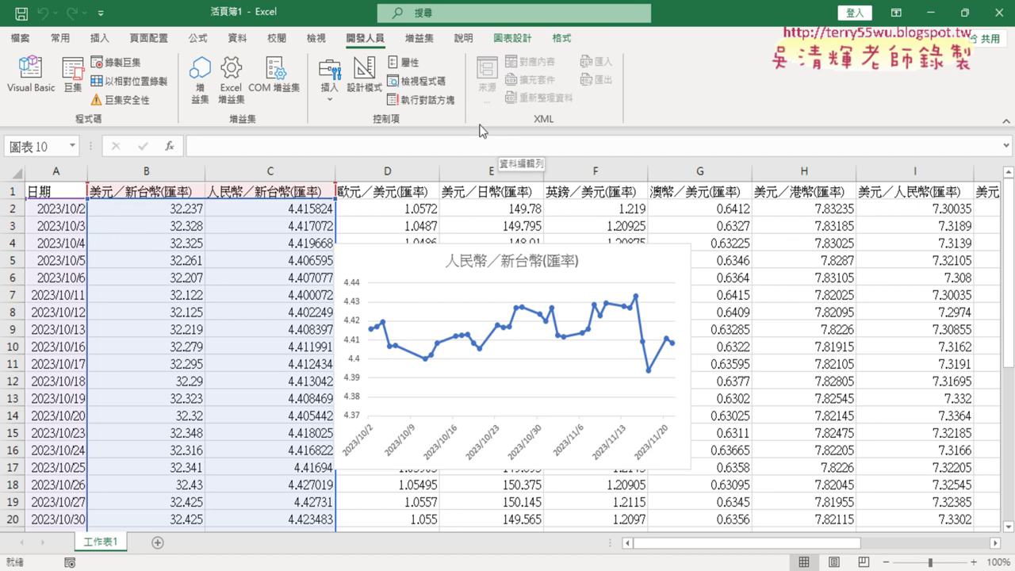
Reopen the widened VBA editor and inspect the first AddChart2 line's Width and Height arguments
left_click(30, 79)
left_click_drag(763, 229, 991, 239)
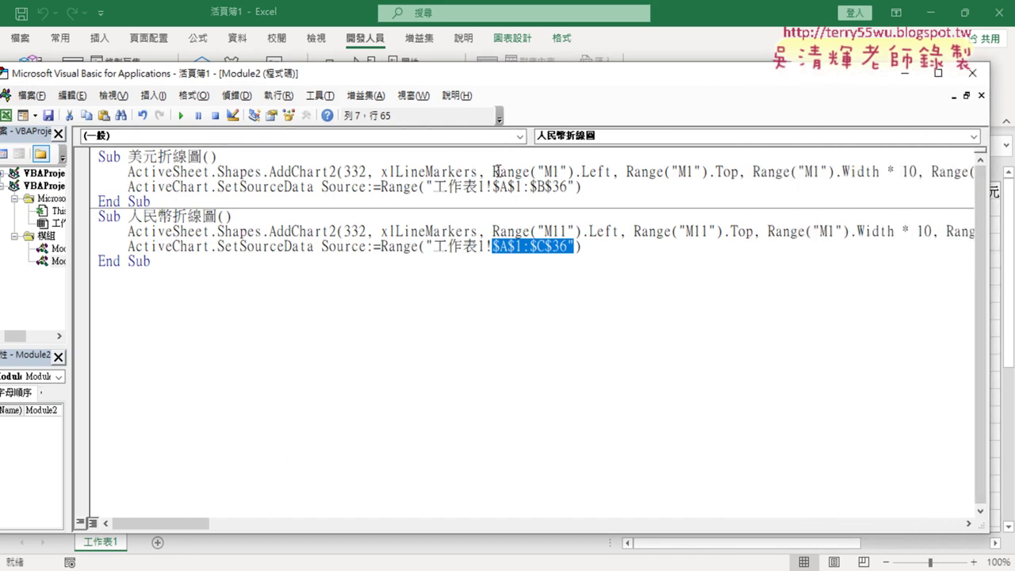
left_click_drag(478, 172, 904, 168)
left_click(894, 174)
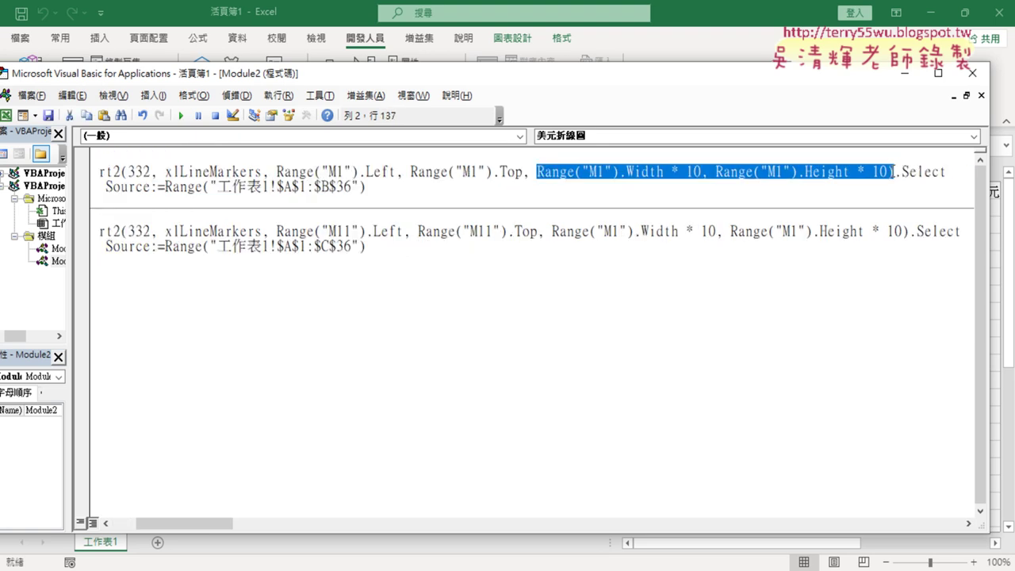
left_click_drag(905, 168, 889, 172)
left_click_drag(222, 523, 198, 523)
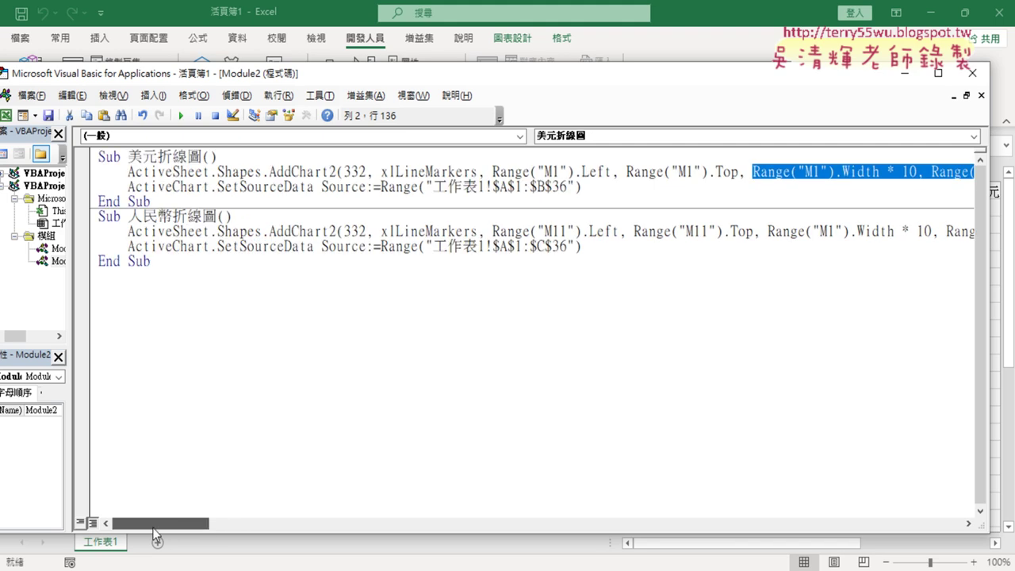